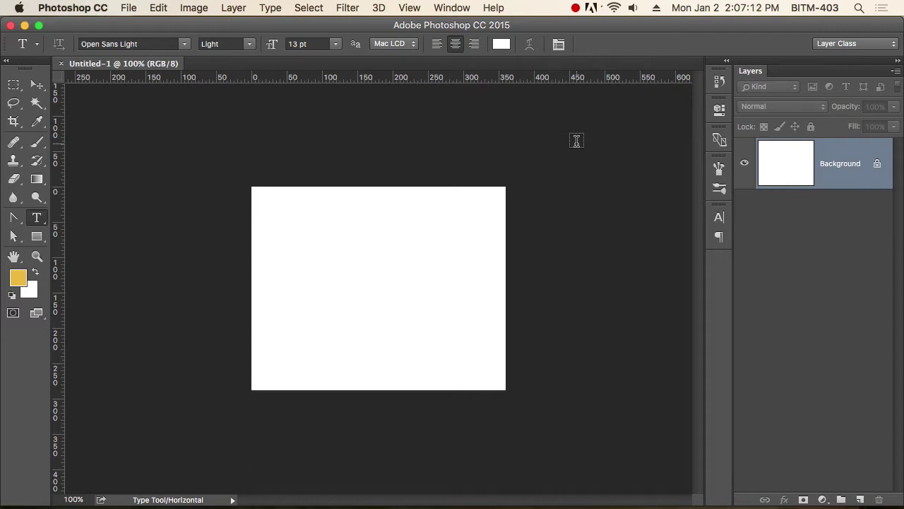
Switch to the Rectangular Marquee tool and browse the Image menu.
{"action": "key", "text": "m"}
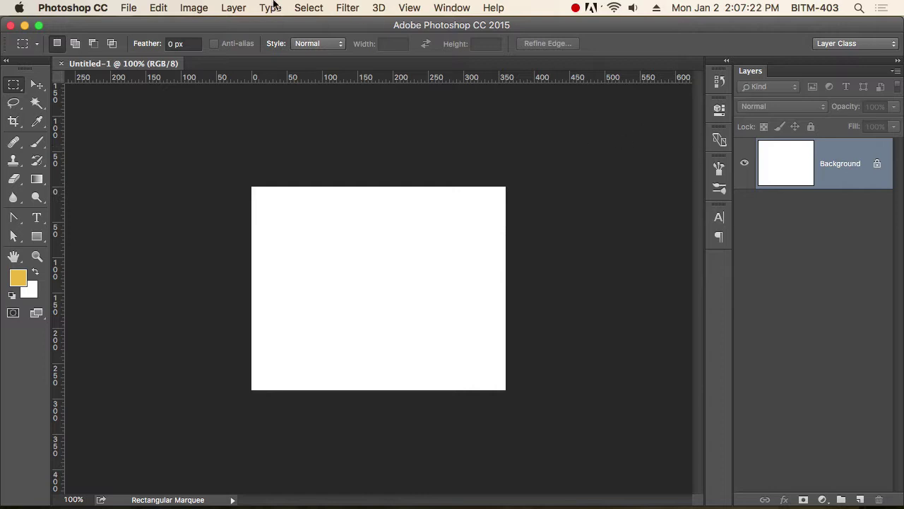
{"action": "left_click", "coordinate": [192, 9]}
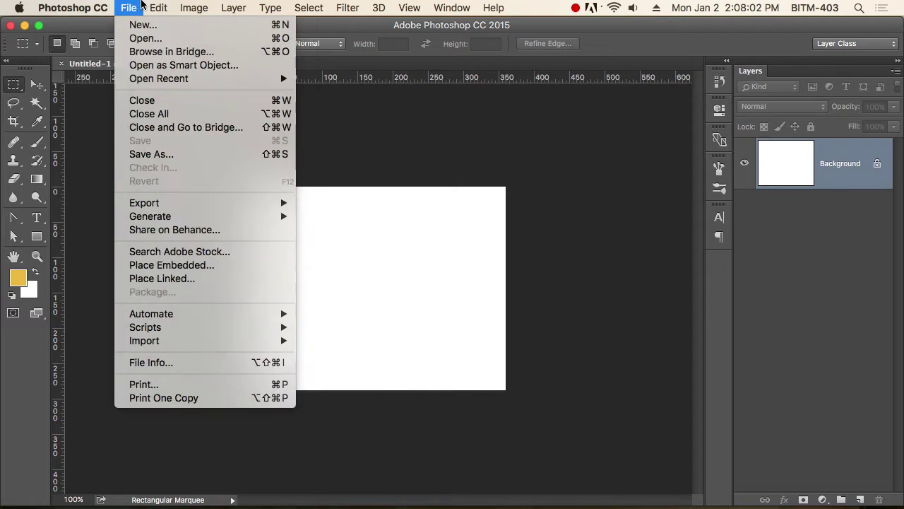
Open Cute-girl-children-in-summer-hd-wallpaper.jpg from the Desktop's Images folder.
{"action": "key", "text": "Escape"}
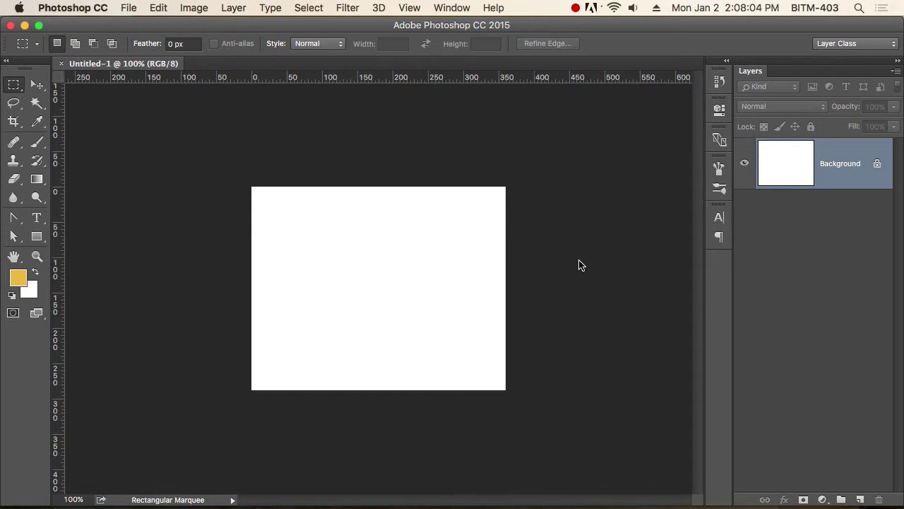
{"action": "key", "text": "ctrl+o"}
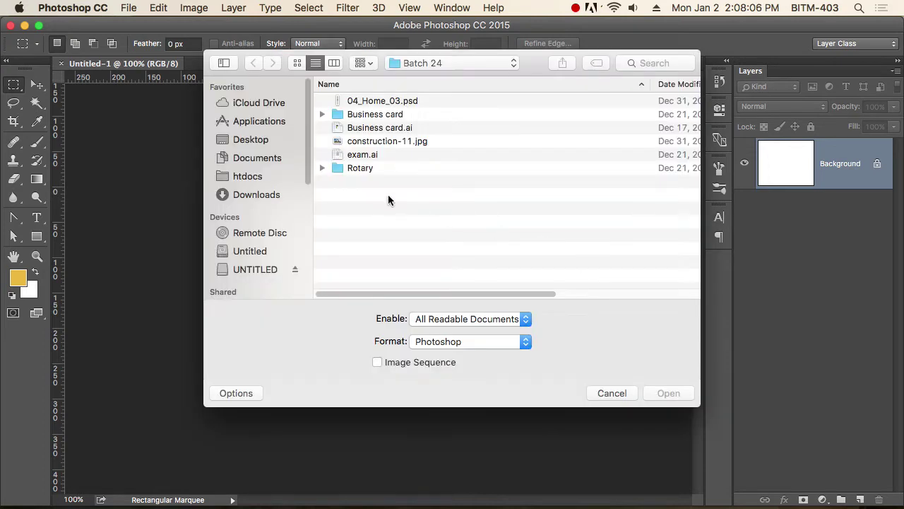
{"action": "left_click", "coordinate": [252, 139]}
{"action": "scroll", "coordinate": [420, 230], "scroll_direction": "down", "scroll_amount": 3}
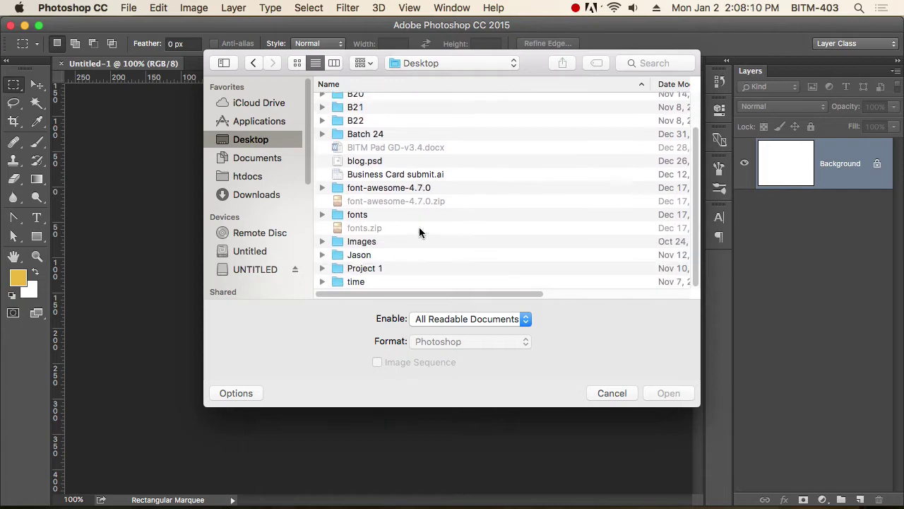
{"action": "double_click", "coordinate": [367, 245]}
{"action": "scroll", "coordinate": [452, 253], "scroll_direction": "down", "scroll_amount": 10}
{"action": "scroll", "coordinate": [445, 247], "scroll_direction": "down", "scroll_amount": 5}
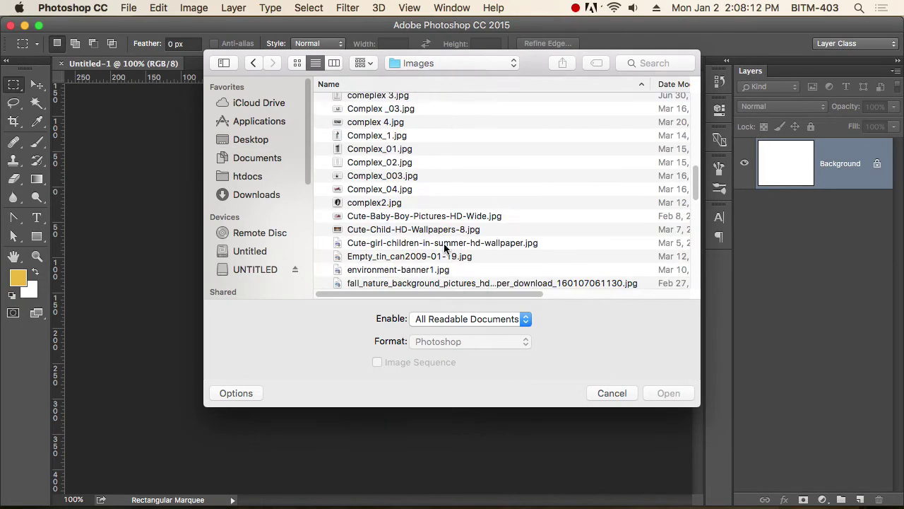
{"action": "left_click", "coordinate": [374, 244]}
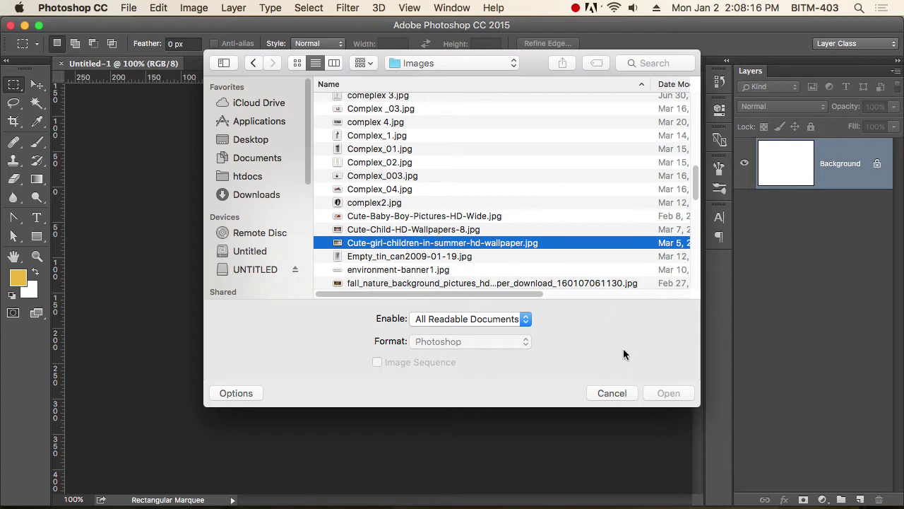
{"action": "left_click", "coordinate": [671, 392]}
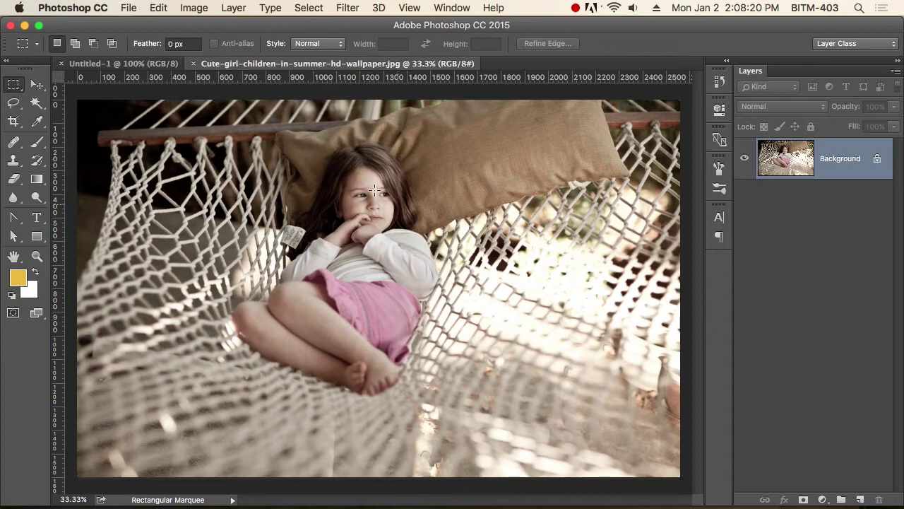
Zoom out to 25% and show Image Size for the photo (2560 × 1600 px, 300 ppi).
{"action": "key", "text": "super+minus"}
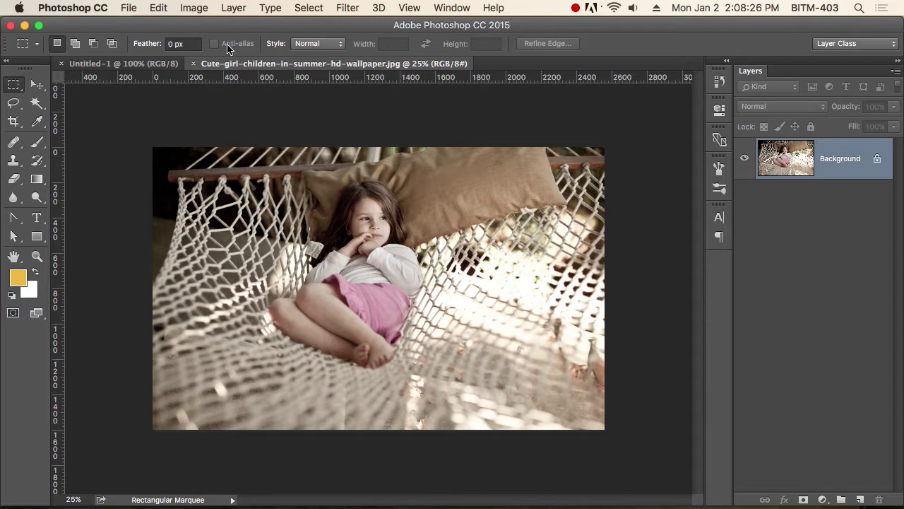
{"action": "left_click", "coordinate": [198, 10]}
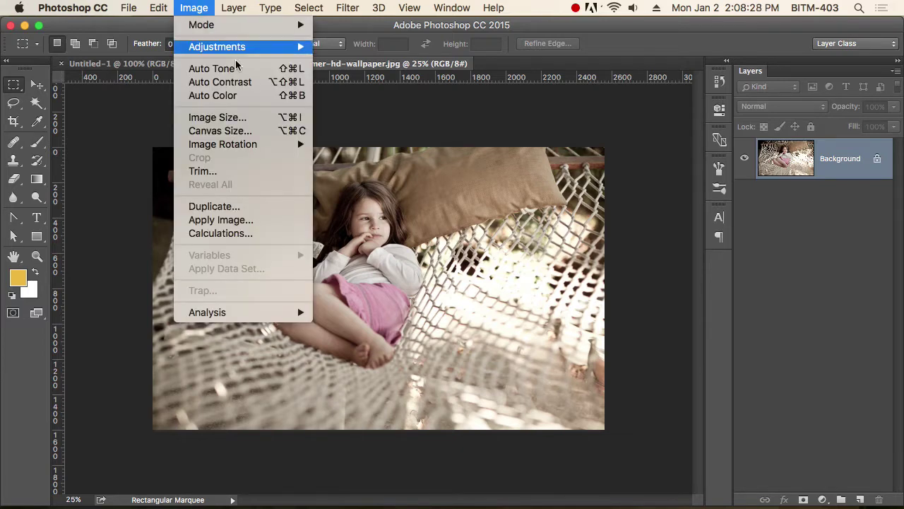
{"action": "left_click", "coordinate": [246, 121]}
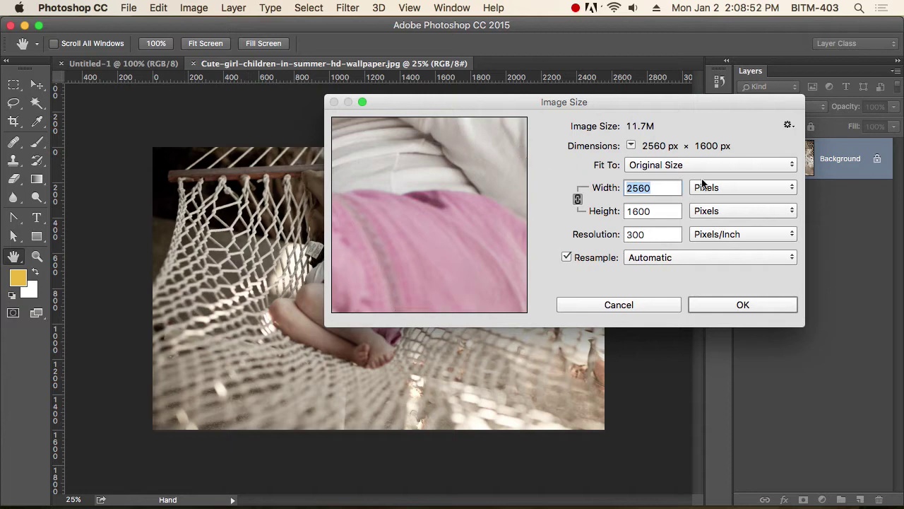
Keep Pixels as the unit, try 1600 for width and height, then enter width 1500.
{"action": "left_click", "coordinate": [724, 189]}
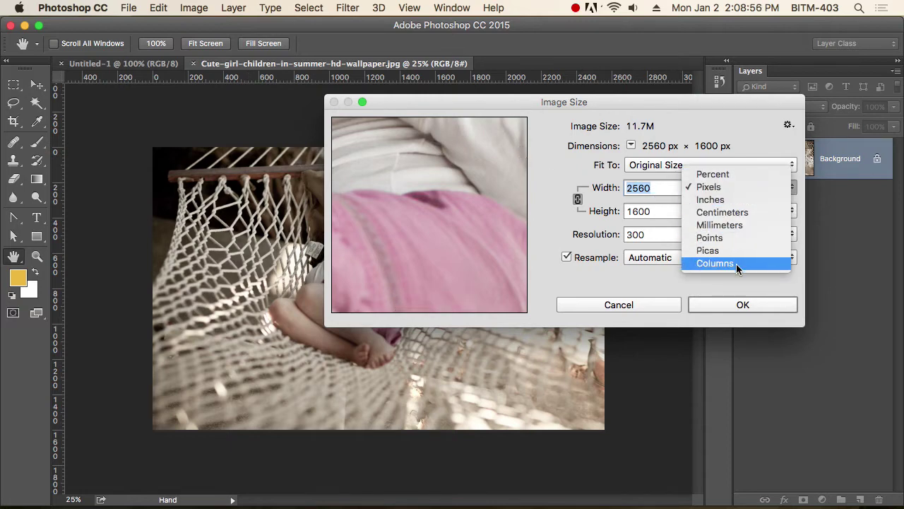
{"action": "left_click", "coordinate": [724, 187]}
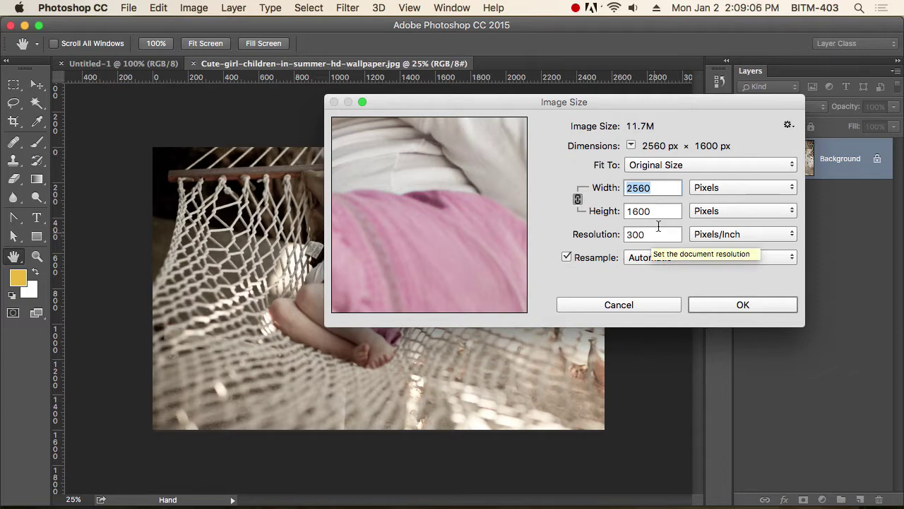
{"action": "left_click", "coordinate": [660, 188]}
{"action": "left_click_drag", "start_coordinate": [660, 188], "coordinate": [548, 183]}
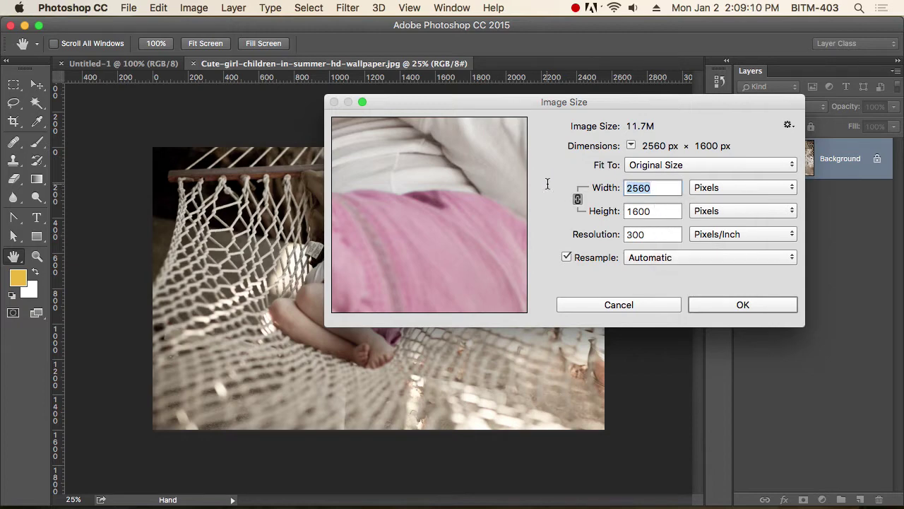
{"action": "type", "text": "1"}
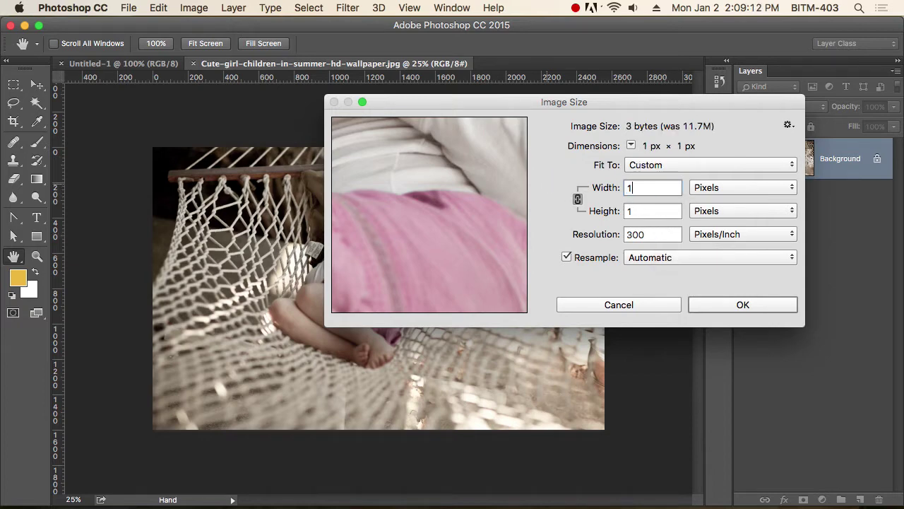
{"action": "type", "text": "600"}
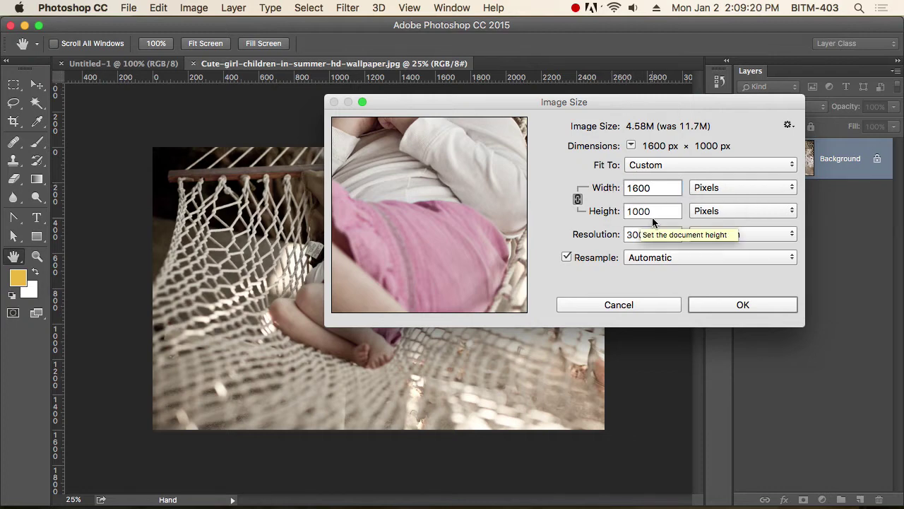
{"action": "key", "text": "Tab"}
{"action": "type", "text": "1"}
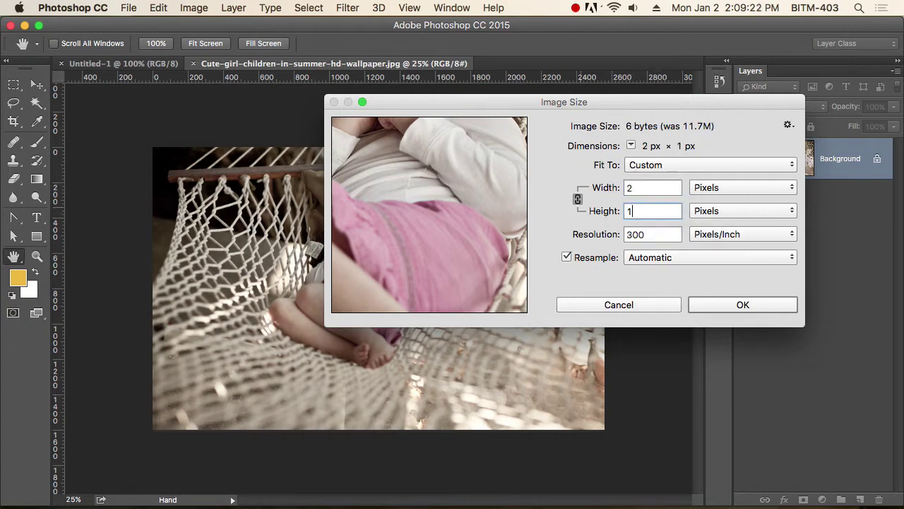
{"action": "type", "text": "600"}
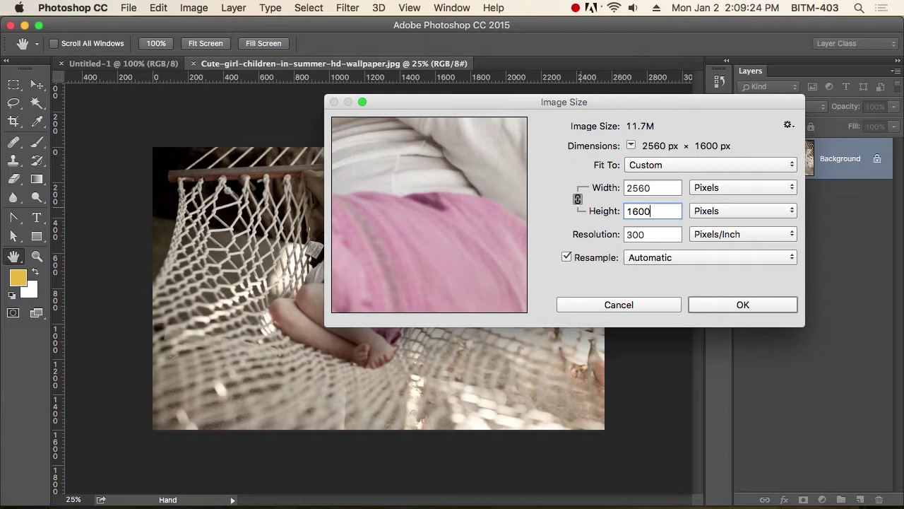
{"action": "left_click", "coordinate": [561, 187]}
{"action": "type", "text": "1"}
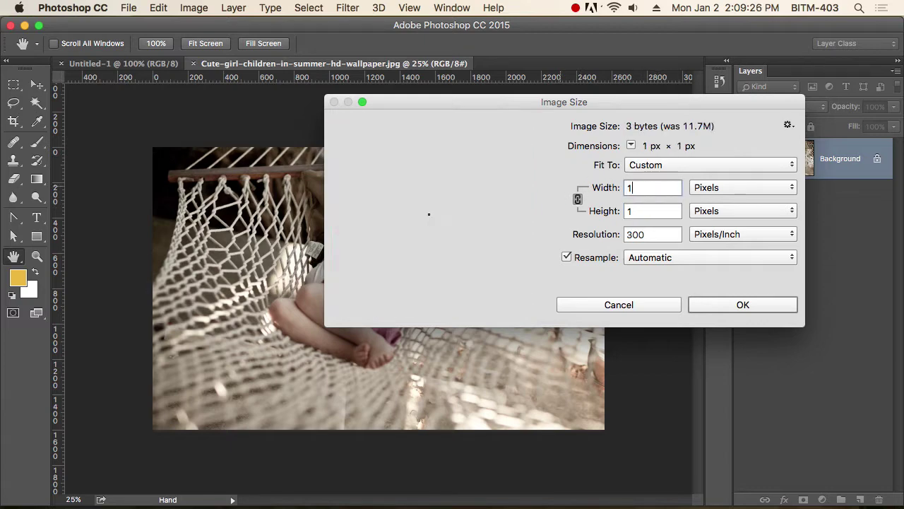
{"action": "type", "text": "500"}
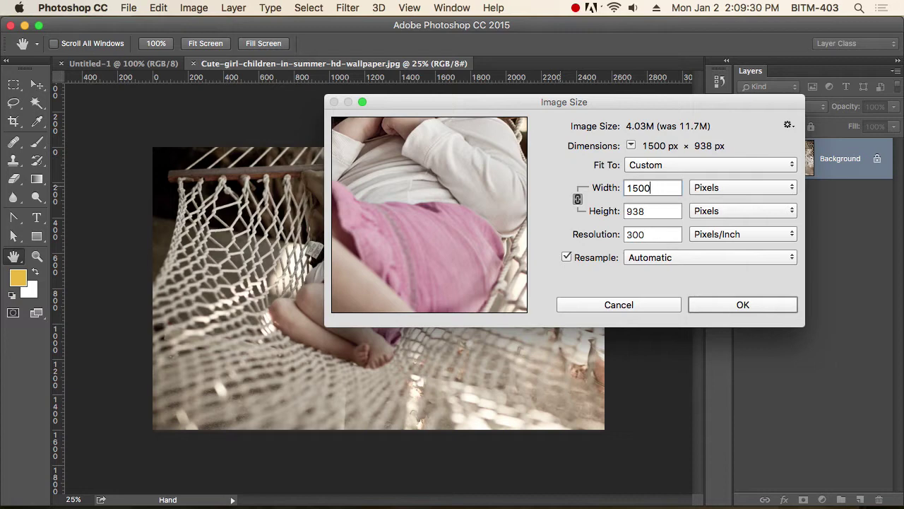
Unlink proportions to try height 200, then relink to restore 2560 × 1600 px.
{"action": "left_click", "coordinate": [578, 200]}
{"action": "left_click_drag", "start_coordinate": [470, 207], "coordinate": [478, 264]}
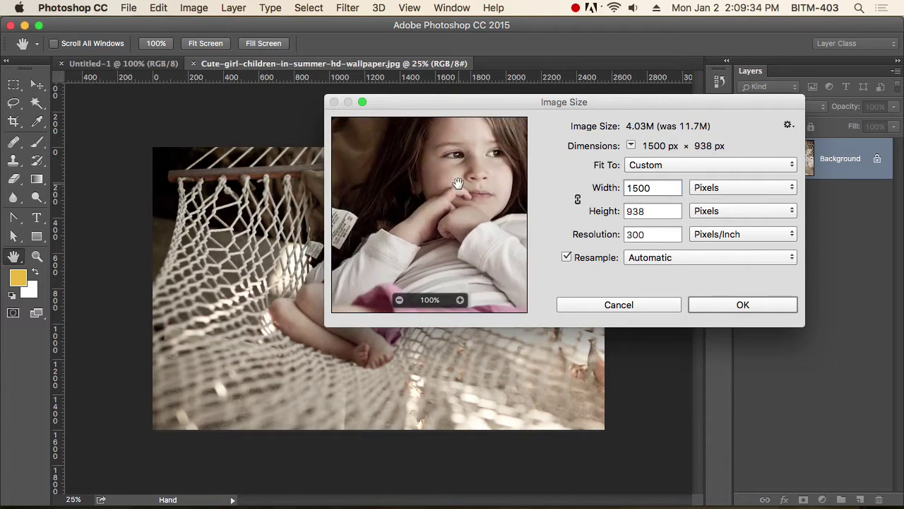
{"action": "left_click", "coordinate": [569, 211]}
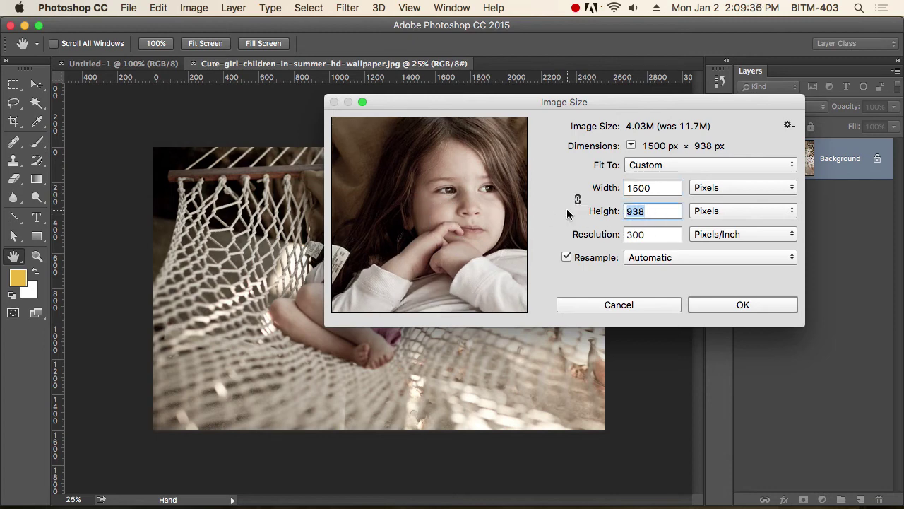
{"action": "type", "text": "200"}
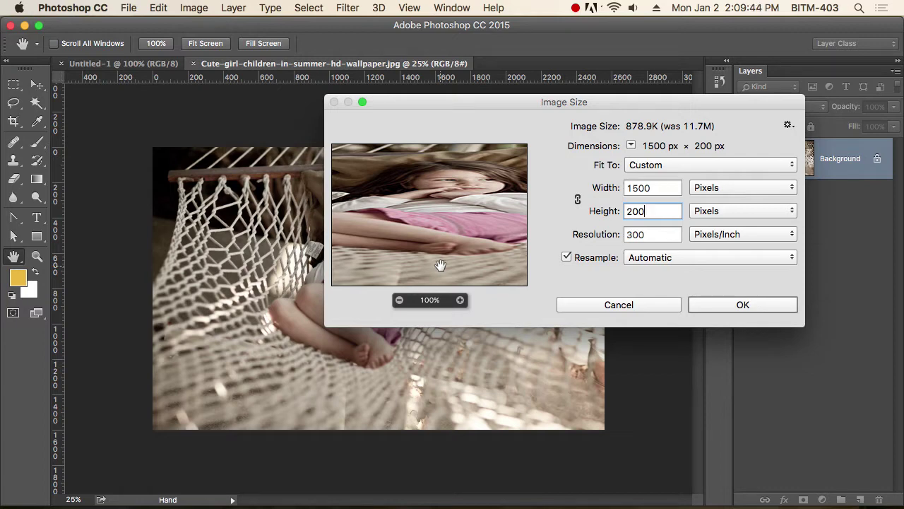
{"action": "left_click", "coordinate": [578, 199]}
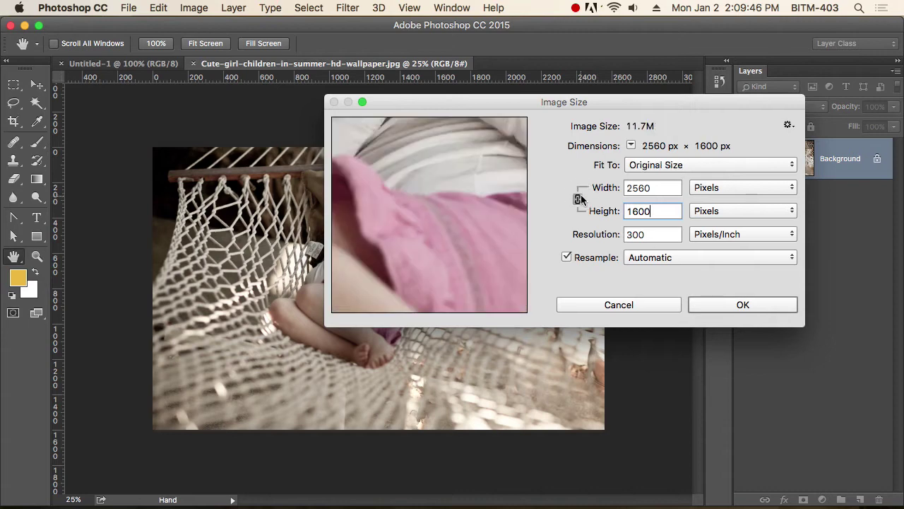
{"action": "mouse_move", "coordinate": [485, 184]}
{"action": "left_mouse_down"}
{"action": "mouse_move", "coordinate": [460, 313]}
{"action": "mouse_move", "coordinate": [442, 280]}
{"action": "mouse_move", "coordinate": [407, 369]}
{"action": "left_mouse_up"}
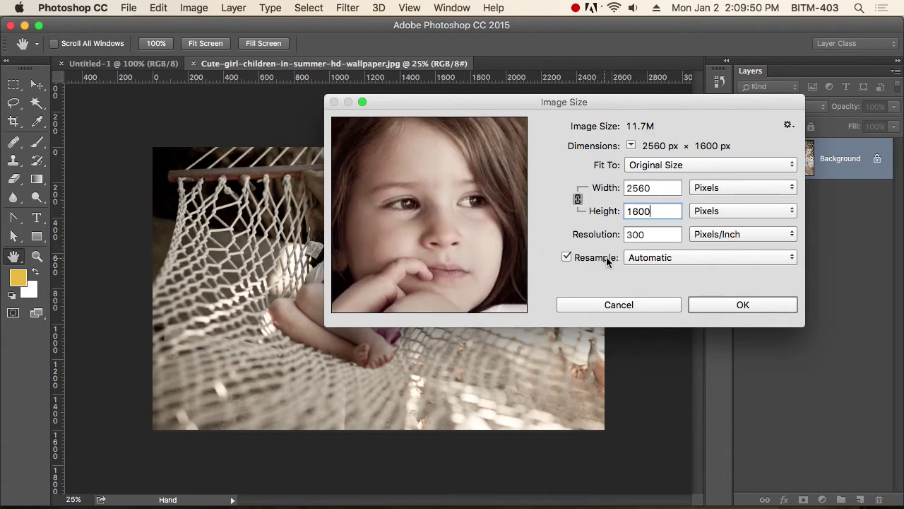
{"action": "left_click", "coordinate": [579, 236]}
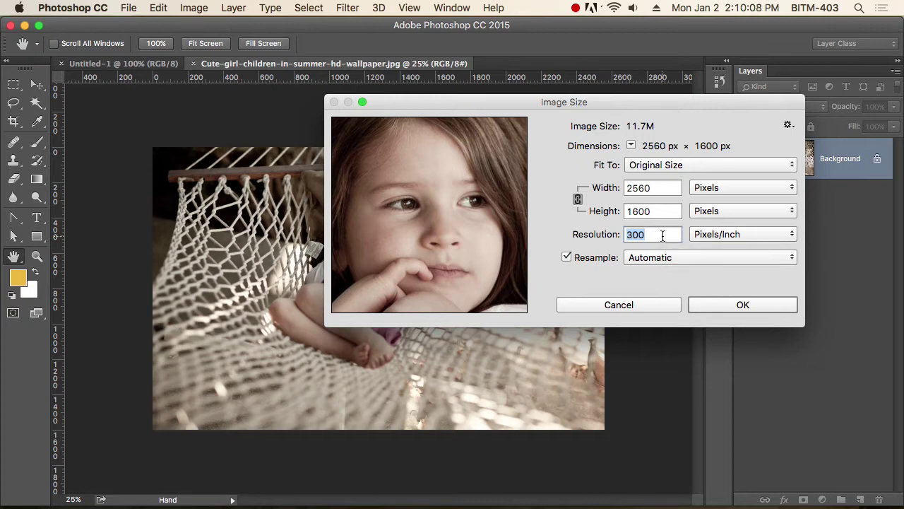
Cancel Image Size, keeping the photo's original size, and bring up Save As.
{"action": "left_click", "coordinate": [631, 305]}
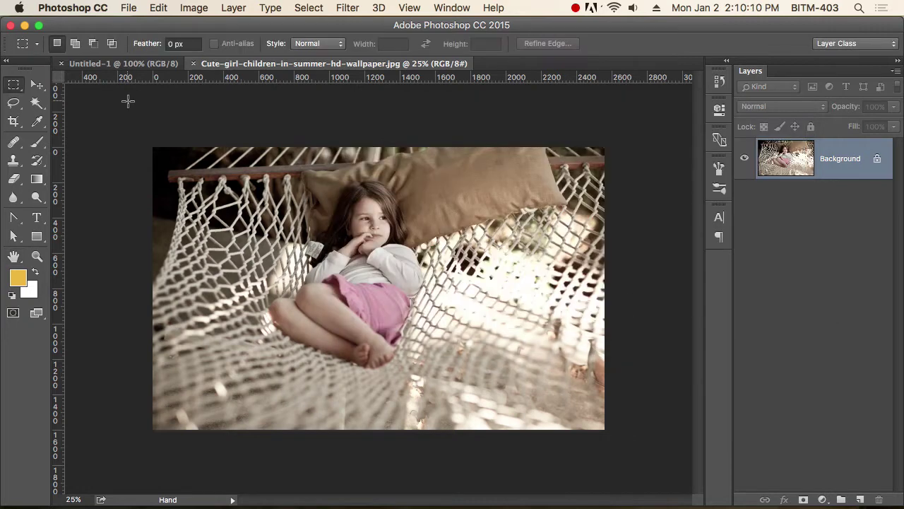
{"action": "left_click", "coordinate": [128, 8]}
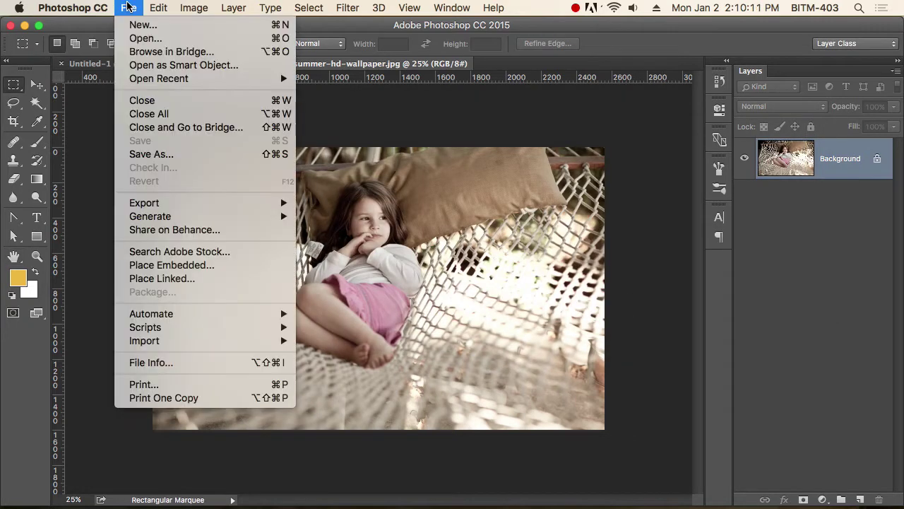
{"action": "left_click", "coordinate": [182, 156]}
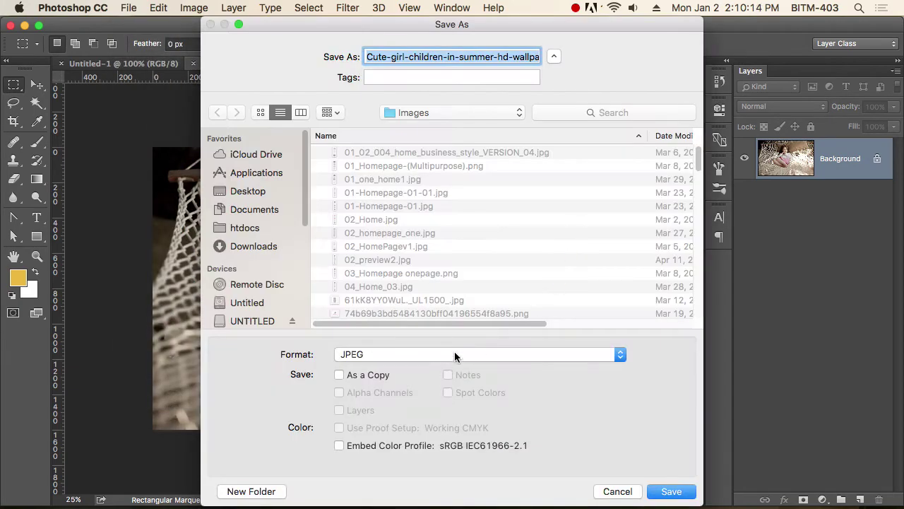
Check the Save As format list, keep JPEG, cancel, and show the File > Export options.
{"action": "left_click", "coordinate": [448, 355]}
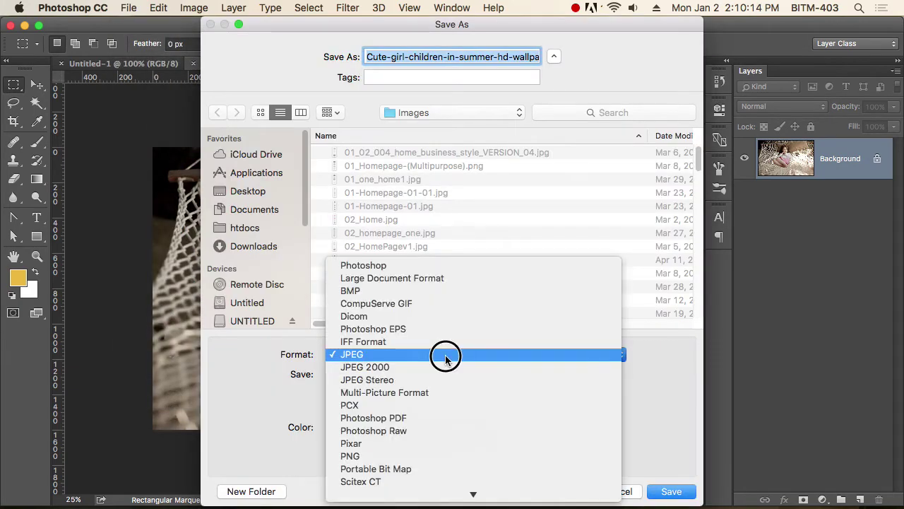
{"action": "left_click", "coordinate": [672, 391]}
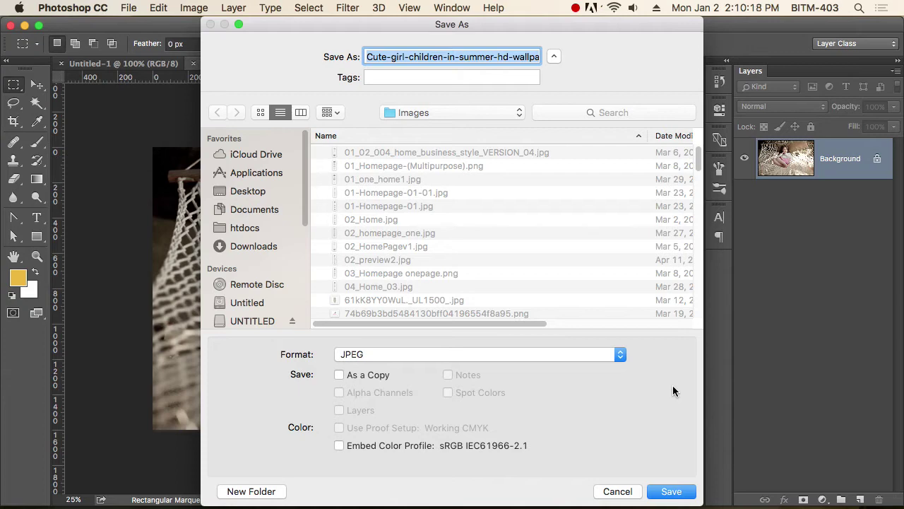
{"action": "left_click", "coordinate": [631, 493]}
{"action": "left_click", "coordinate": [129, 8]}
{"action": "mouse_move", "coordinate": [144, 203]}
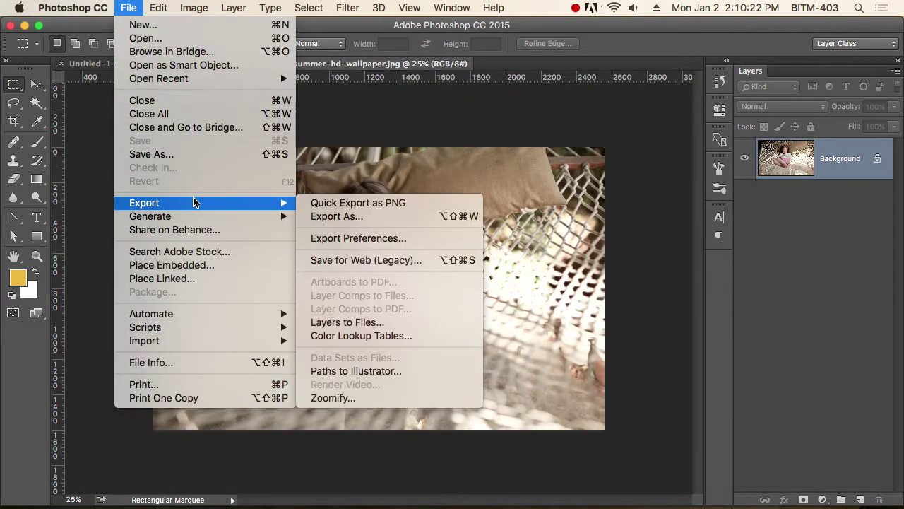
{"action": "left_click", "coordinate": [363, 261]}
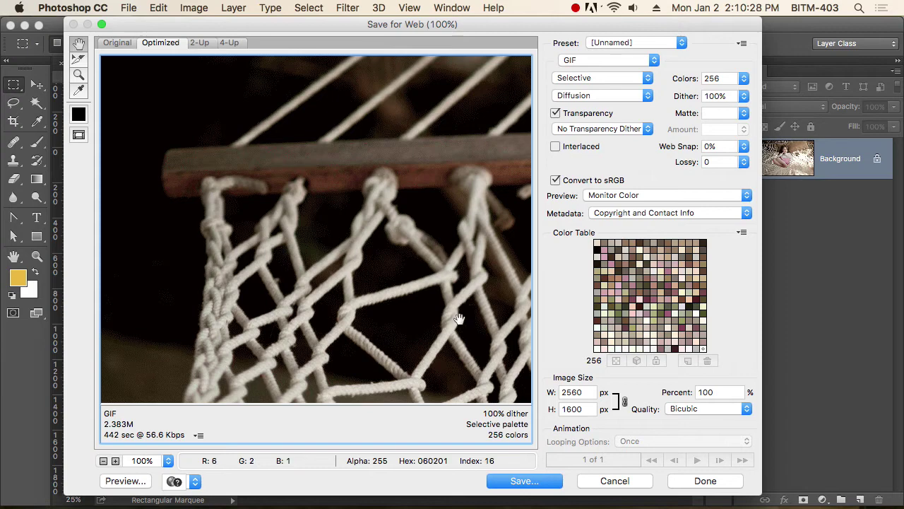
{"action": "mouse_move", "coordinate": [458, 319]}
{"action": "left_mouse_down"}
{"action": "mouse_move", "coordinate": [418, 207]}
{"action": "mouse_move", "coordinate": [420, 145]}
{"action": "mouse_move", "coordinate": [425, 172]}
{"action": "left_mouse_up"}
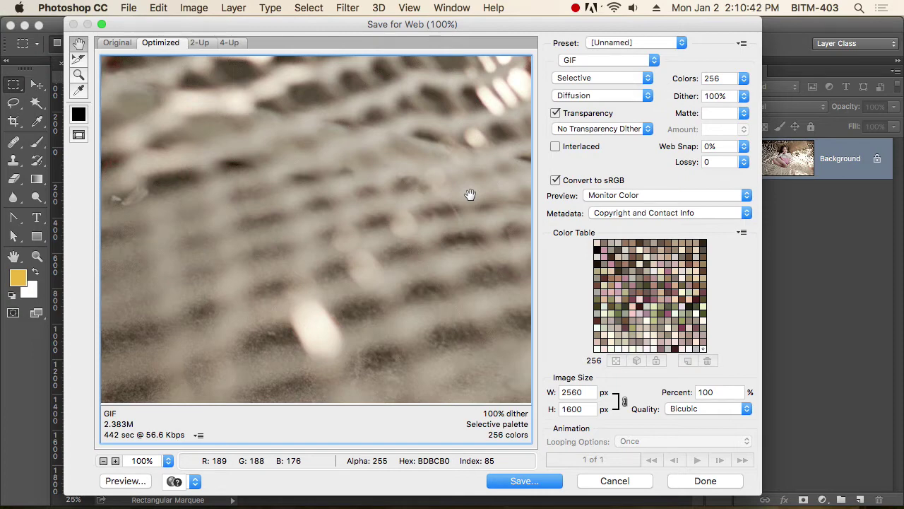
{"action": "mouse_move", "coordinate": [471, 194]}
{"action": "left_mouse_down"}
{"action": "mouse_move", "coordinate": [360, 242]}
{"action": "mouse_move", "coordinate": [470, 157]}
{"action": "mouse_move", "coordinate": [348, 218]}
{"action": "left_mouse_up"}
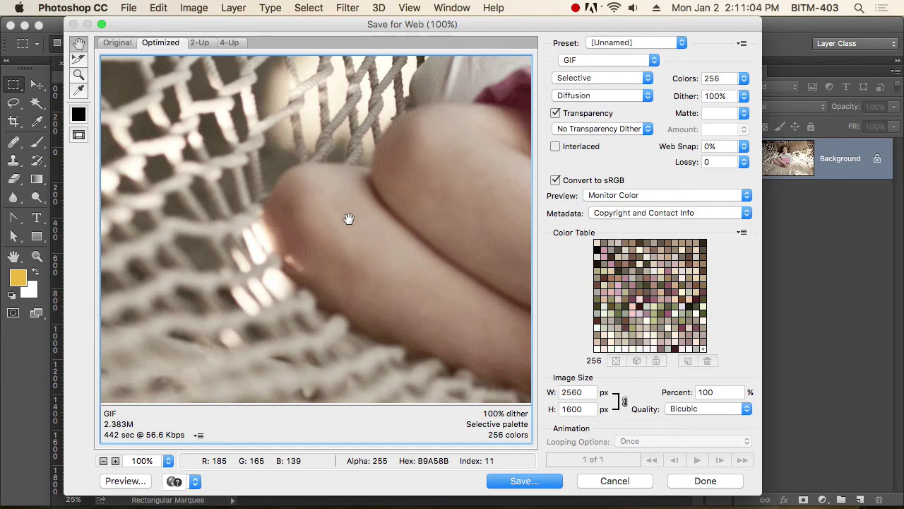
{"action": "key", "text": "Escape"}
Shrink the photo to 1000 px wide (1000 × 625) via Image Size.
{"action": "left_click", "coordinate": [192, 8]}
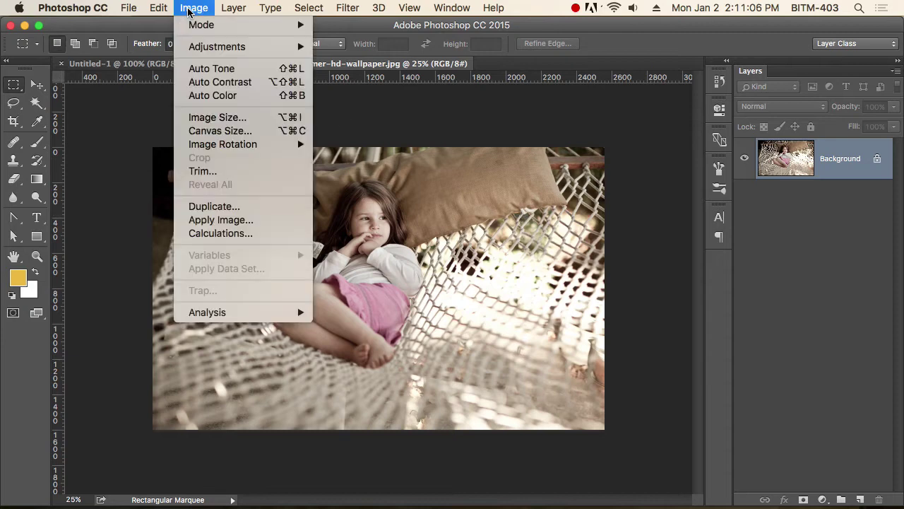
{"action": "left_click", "coordinate": [253, 120]}
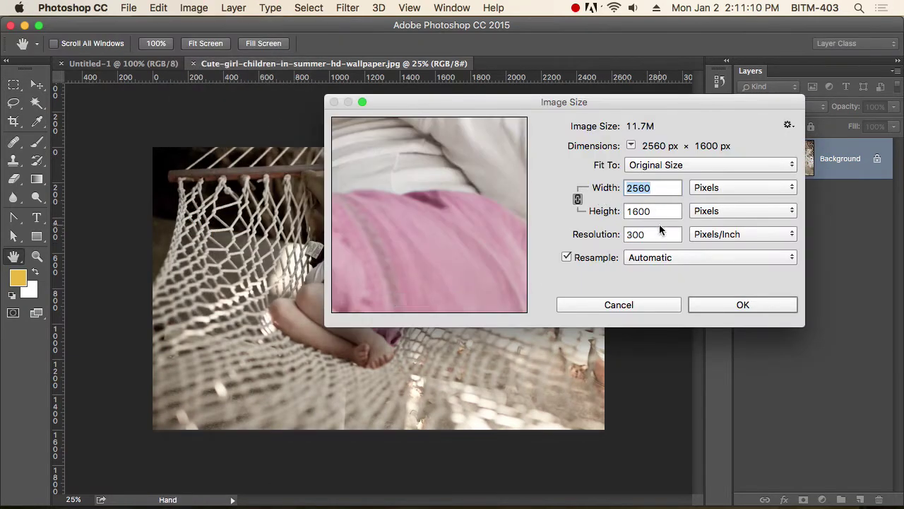
{"action": "type", "text": "1"}
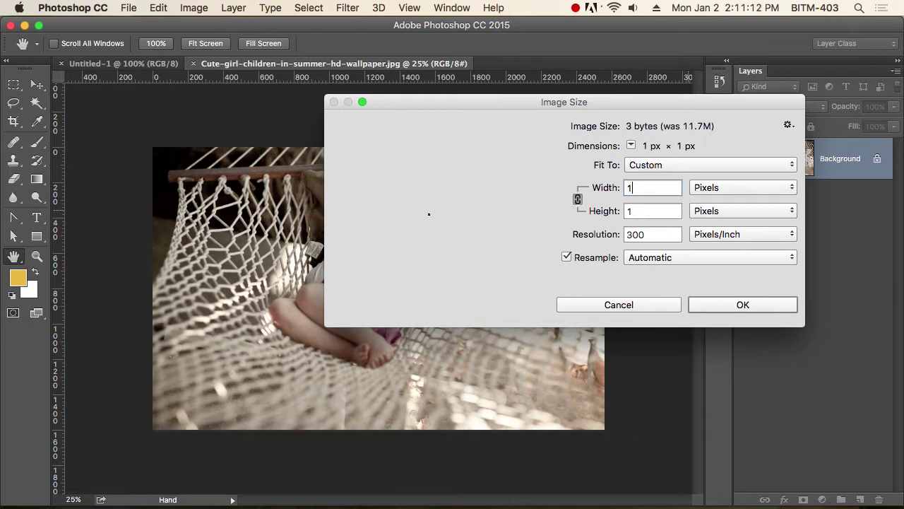
{"action": "type", "text": "000"}
{"action": "key", "text": "Return"}
{"action": "key", "text": "m"}
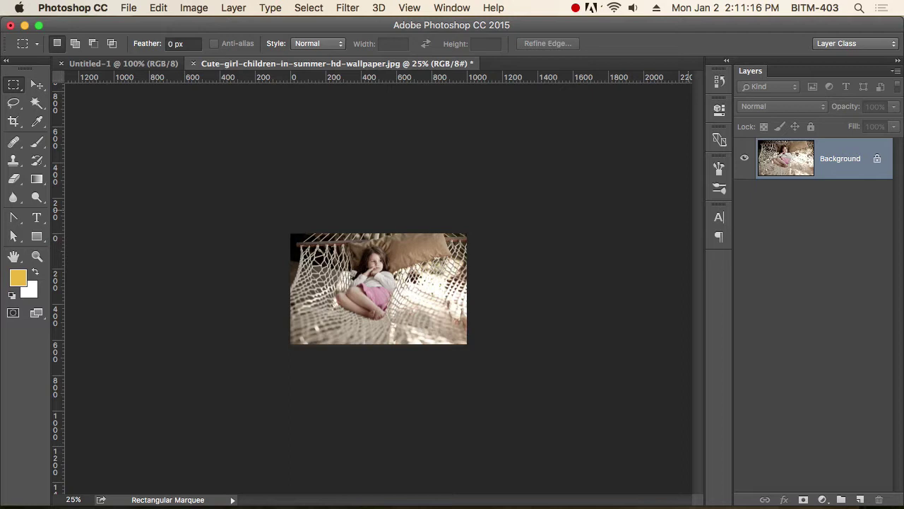
Resample the photo back up to 2560 px wide (2560 × 1600).
{"action": "left_click", "coordinate": [188, 9]}
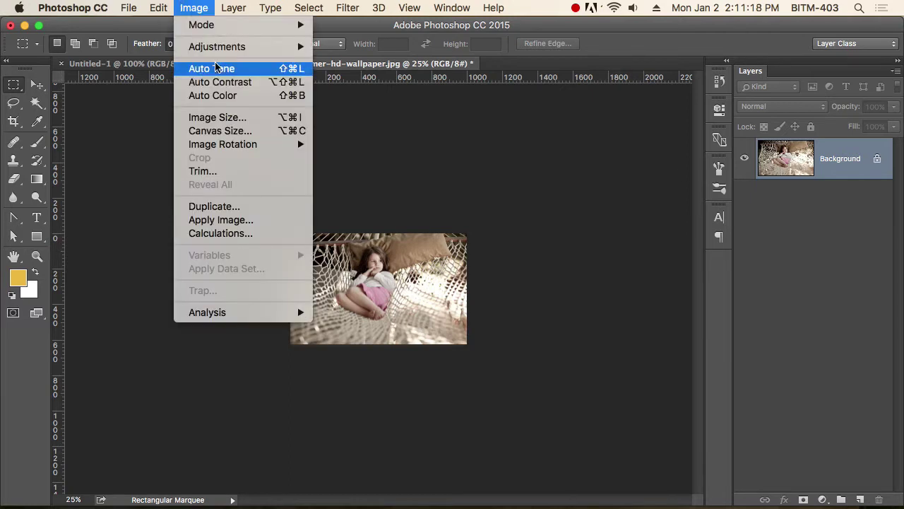
{"action": "left_click", "coordinate": [253, 121]}
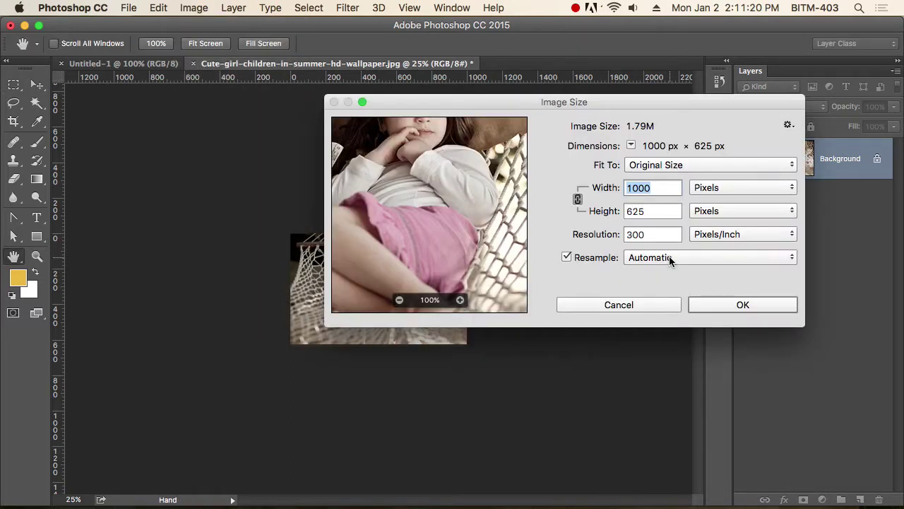
{"action": "type", "text": "2560"}
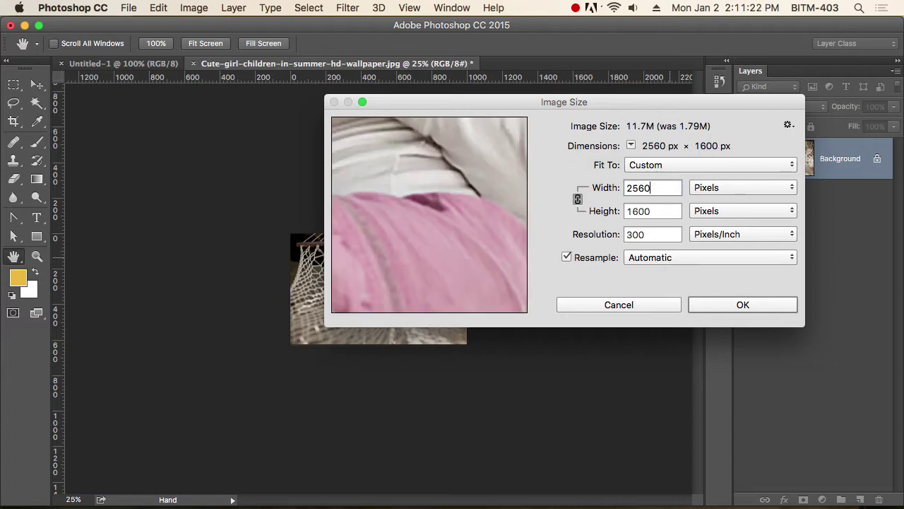
{"action": "key", "text": "Return"}
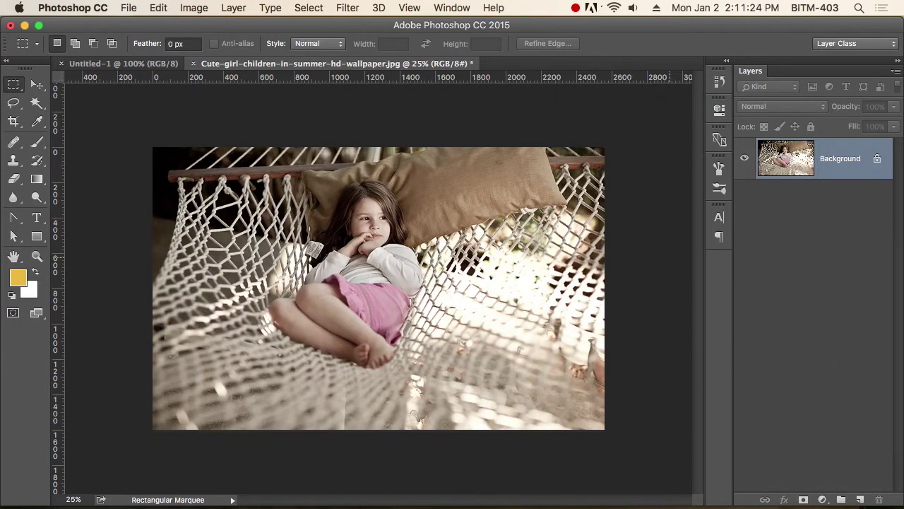
{"action": "key", "text": "ctrl+1"}
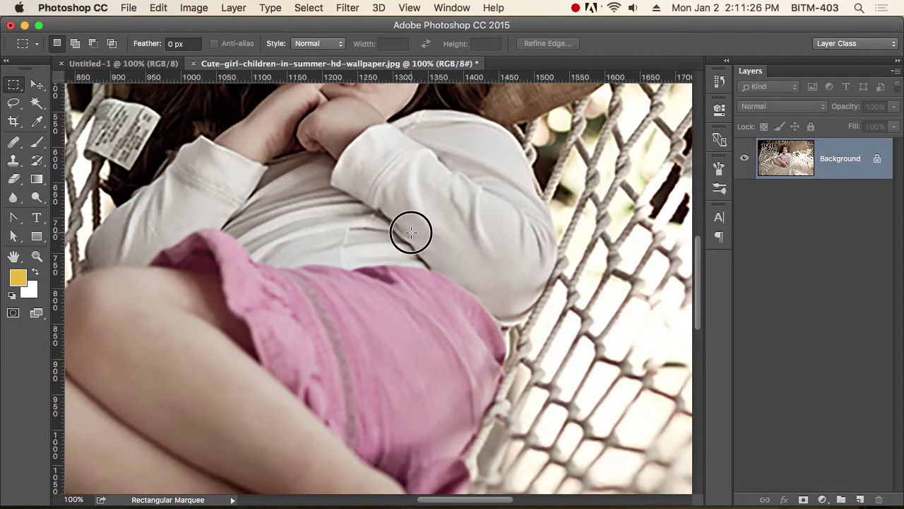
{"action": "left_click_drag", "start_coordinate": [409, 233], "coordinate": [424, 357]}
{"action": "scroll", "coordinate": [380, 171], "scroll_direction": "up", "scroll_amount": 2}
{"action": "scroll", "coordinate": [505, 254], "scroll_direction": "down", "scroll_amount": 3}
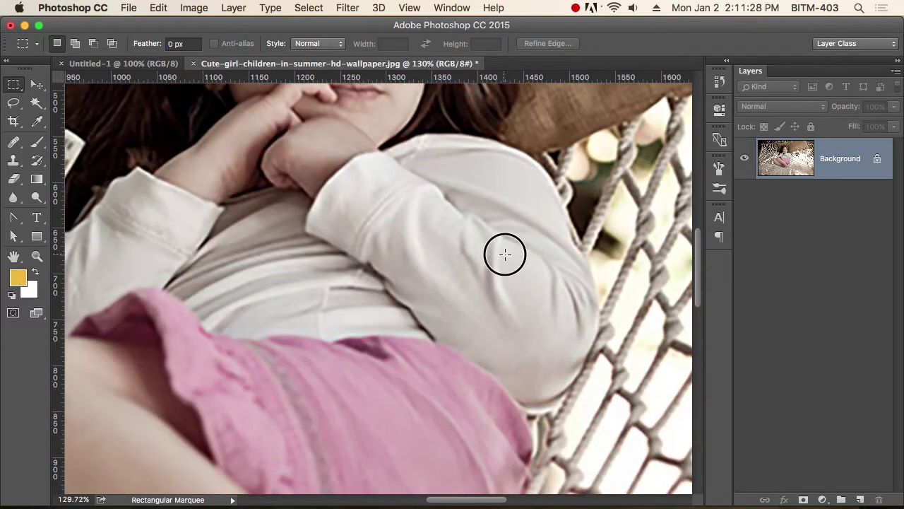
{"action": "scroll", "coordinate": [505, 281], "scroll_direction": "down", "scroll_amount": 2}
{"action": "scroll", "coordinate": [505, 280], "scroll_direction": "right", "scroll_amount": 1}
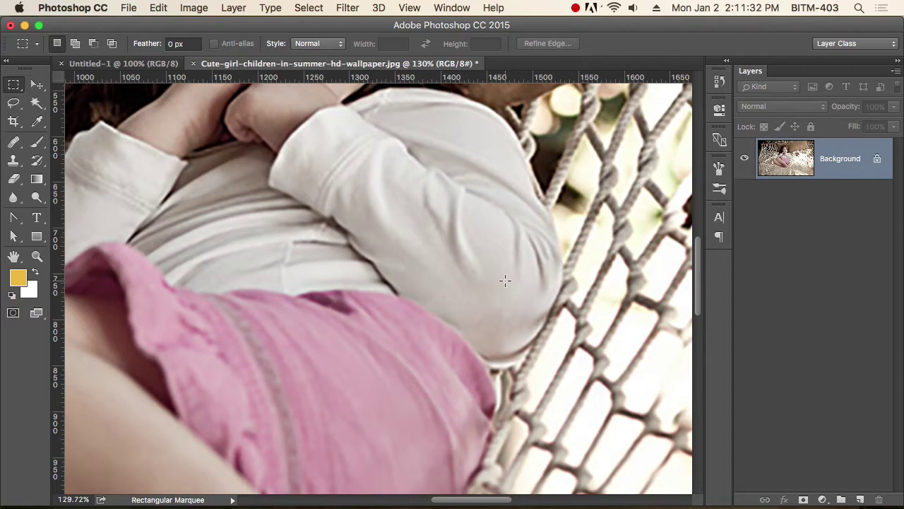
{"action": "left_click", "coordinate": [389, 263], "text": "alt"}
{"action": "left_click", "coordinate": [389, 264], "text": "alt"}
{"action": "left_click", "coordinate": [390, 268], "text": "alt"}
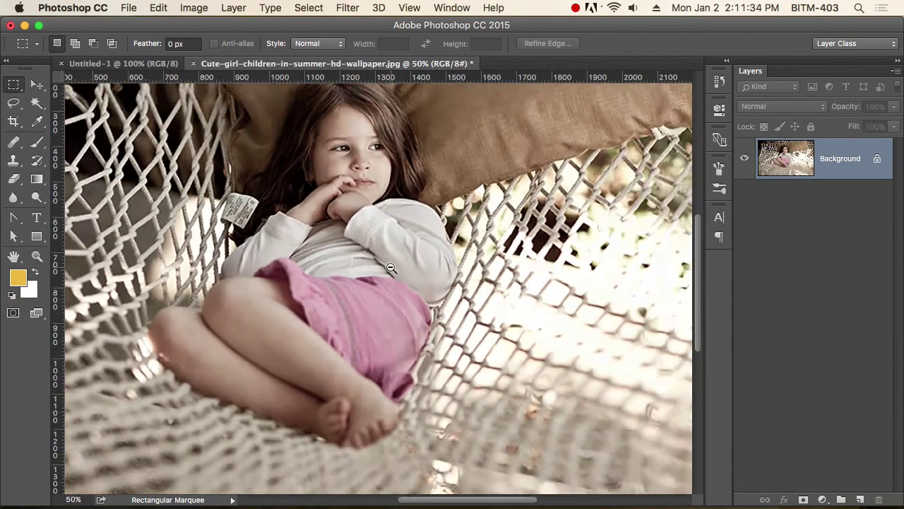
{"action": "left_click", "coordinate": [391, 268], "text": "alt"}
{"action": "left_click", "coordinate": [391, 268], "text": "alt"}
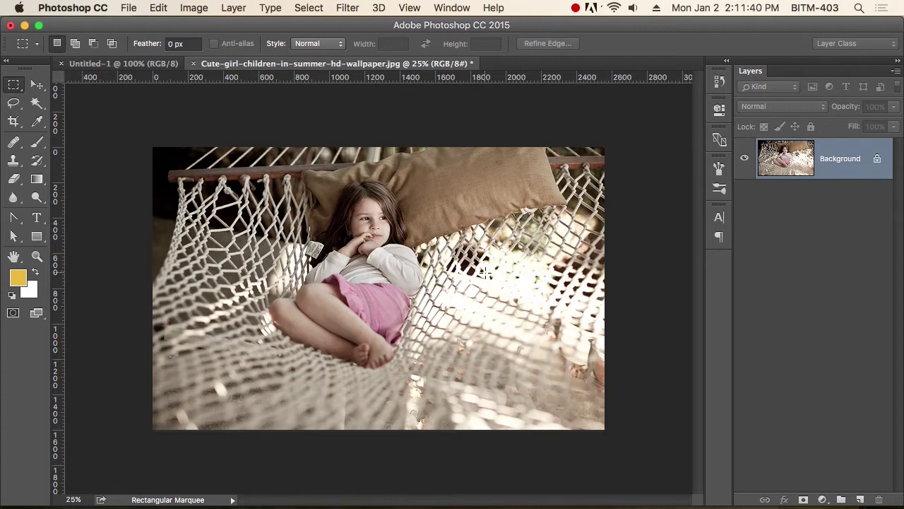
Set canvas height to 2000 px with a top-centre anchor, adding white below.
{"action": "left_click", "coordinate": [196, 15]}
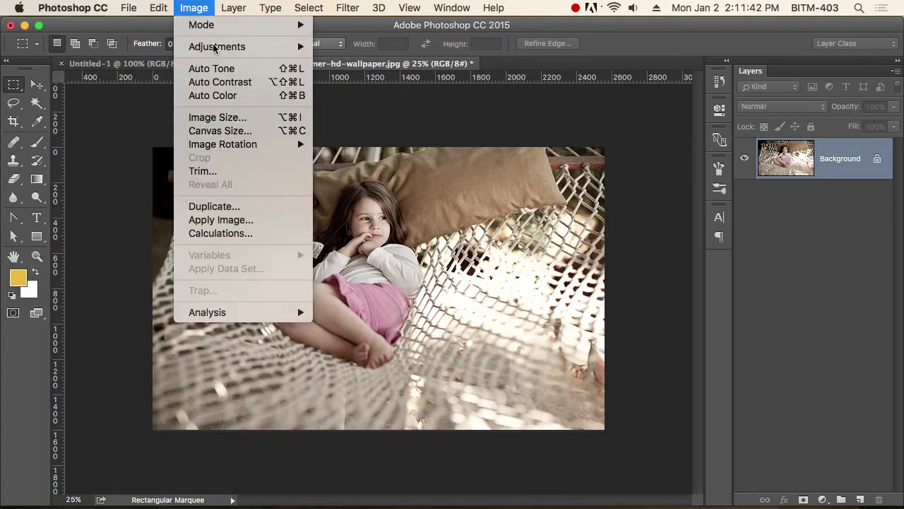
{"action": "left_click", "coordinate": [237, 132]}
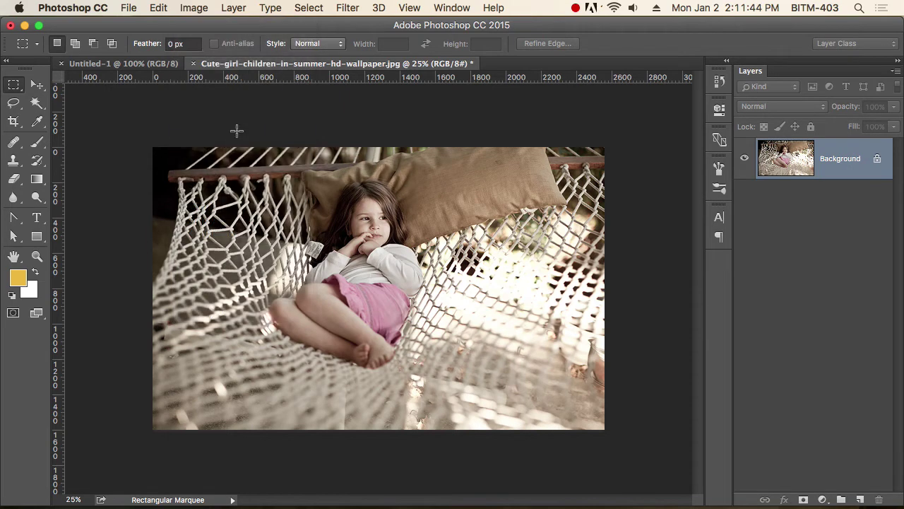
{"action": "left_click_drag", "start_coordinate": [776, 97], "coordinate": [582, 96]}
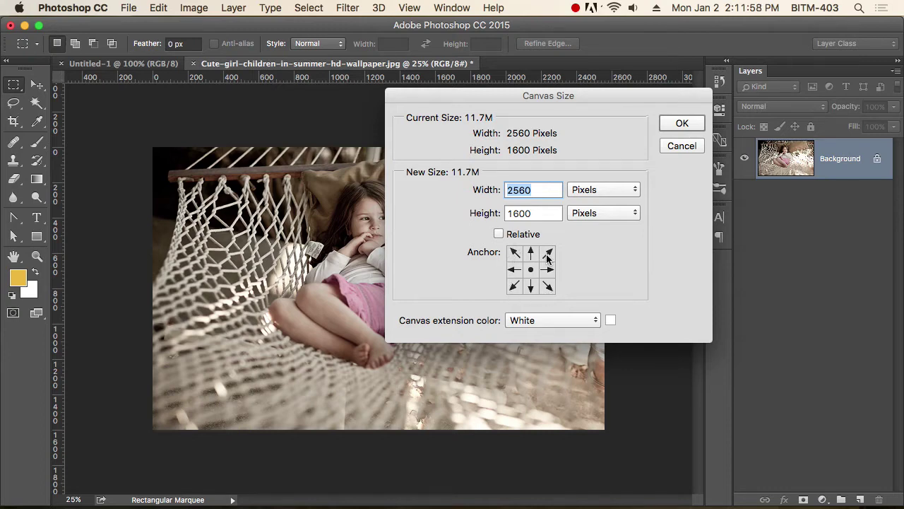
{"action": "double_click", "coordinate": [544, 191]}
{"action": "key", "text": "Tab"}
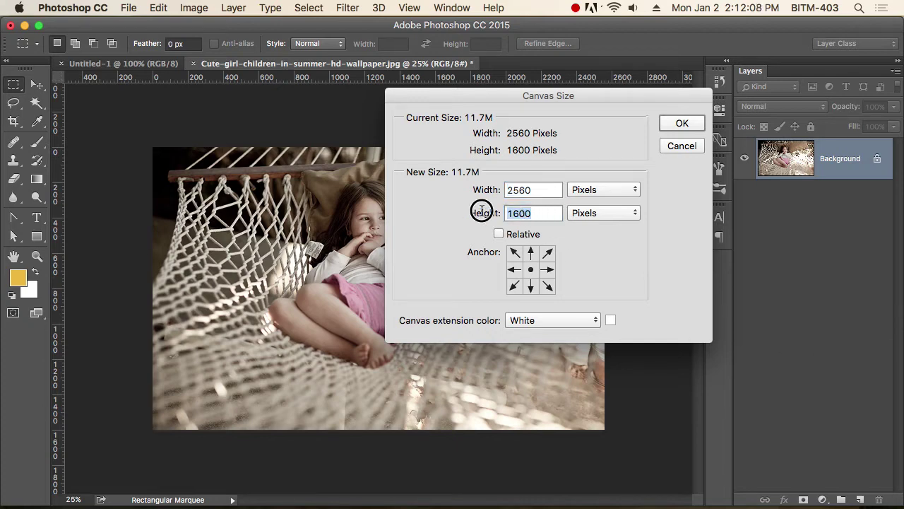
{"action": "type", "text": "2000"}
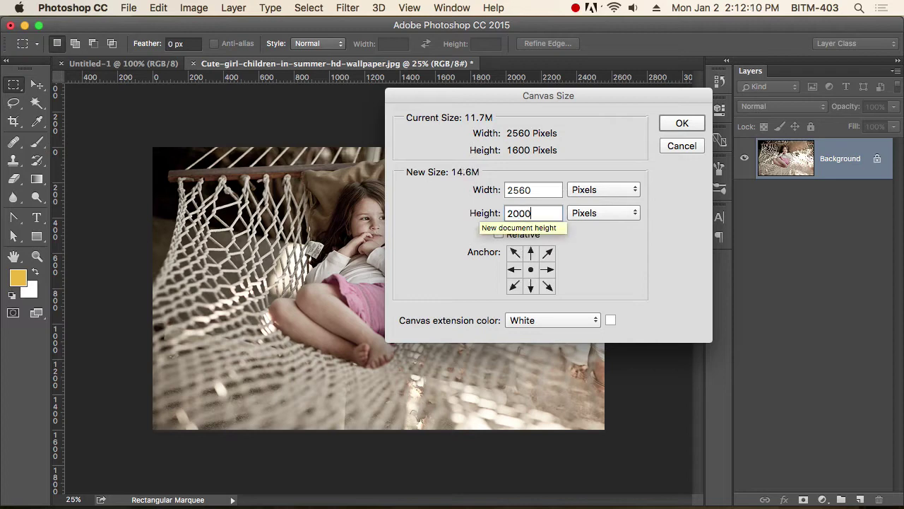
{"action": "left_click_drag", "start_coordinate": [531, 91], "coordinate": [691, 77]}
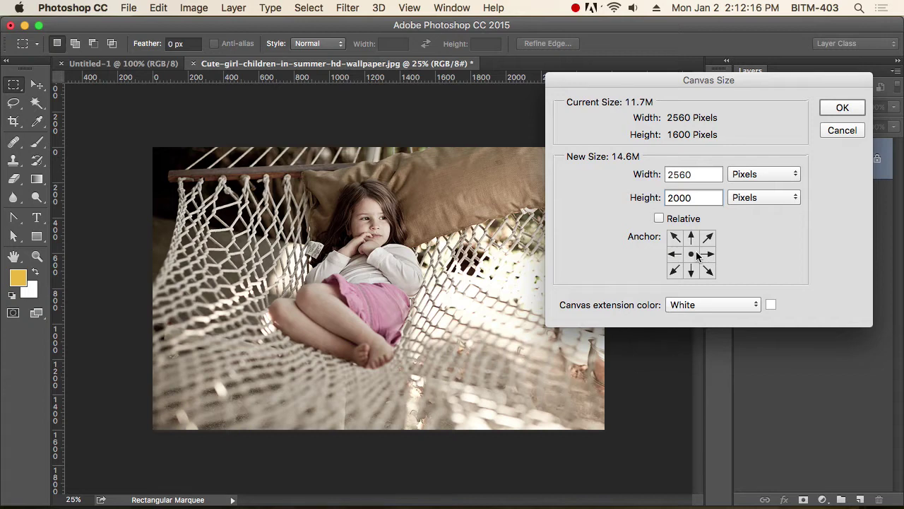
{"action": "left_click", "coordinate": [691, 270]}
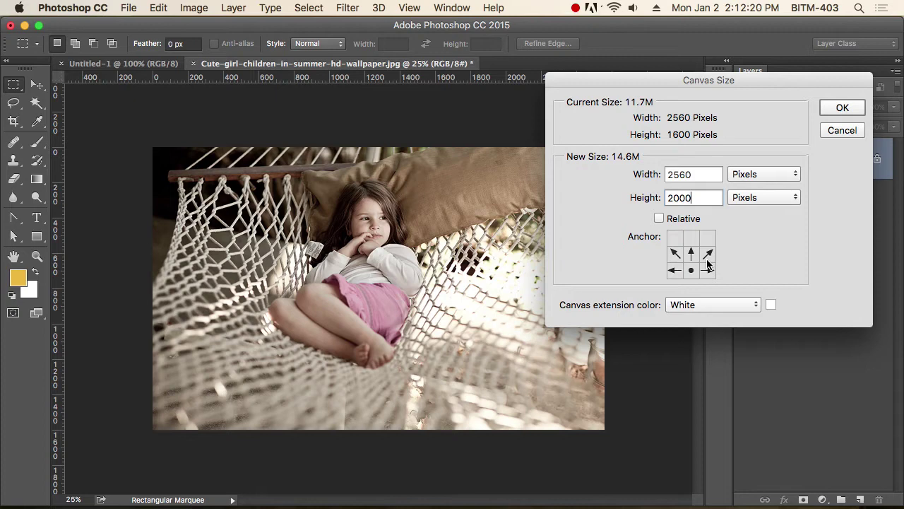
{"action": "left_click", "coordinate": [691, 241]}
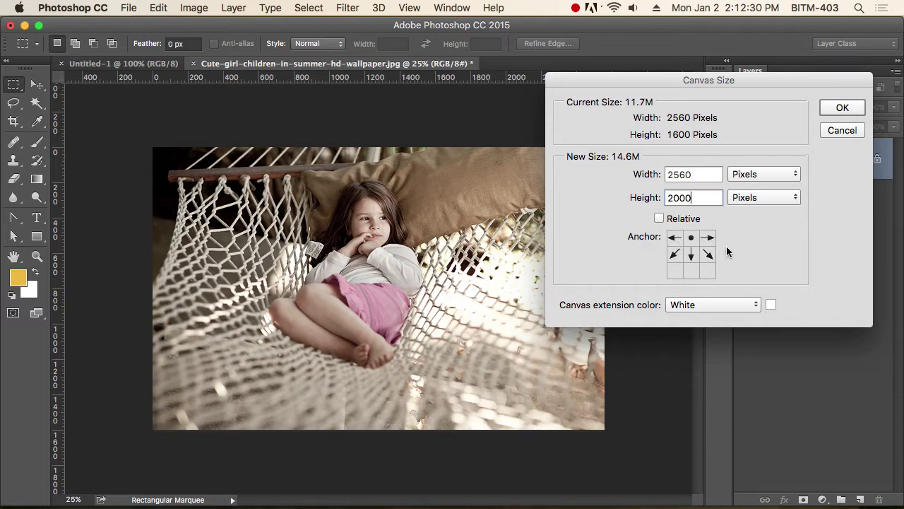
{"action": "left_click", "coordinate": [845, 109]}
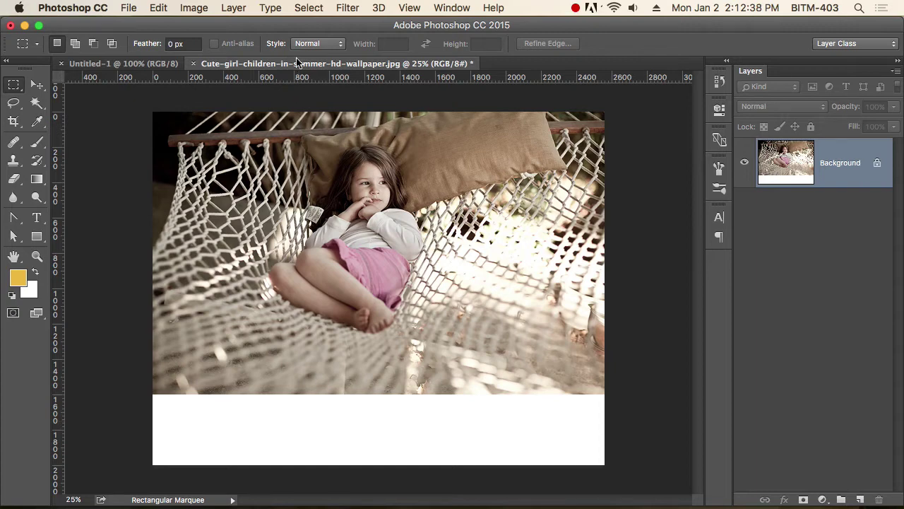
Set canvas width to 3000 px with a left-middle anchor, adding white on the right.
{"action": "left_click", "coordinate": [197, 9]}
{"action": "left_click", "coordinate": [257, 133]}
{"action": "type", "text": "30"}
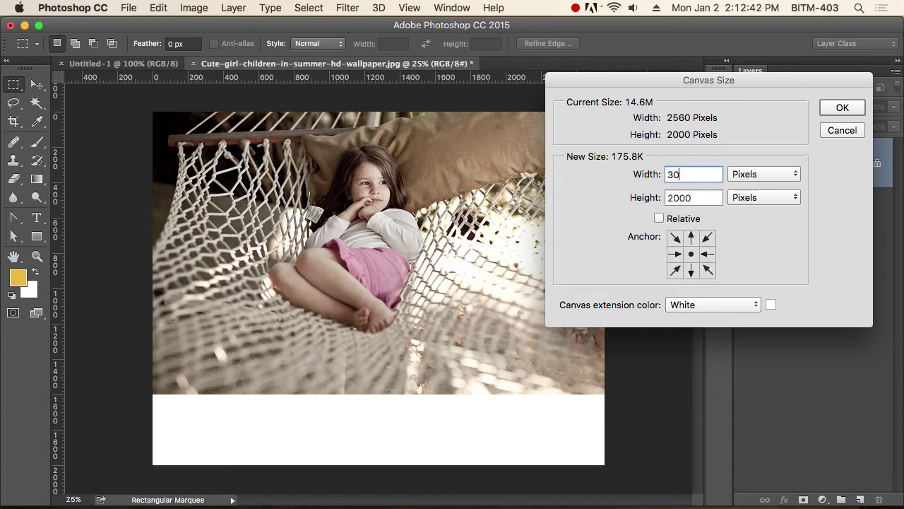
{"action": "type", "text": "00"}
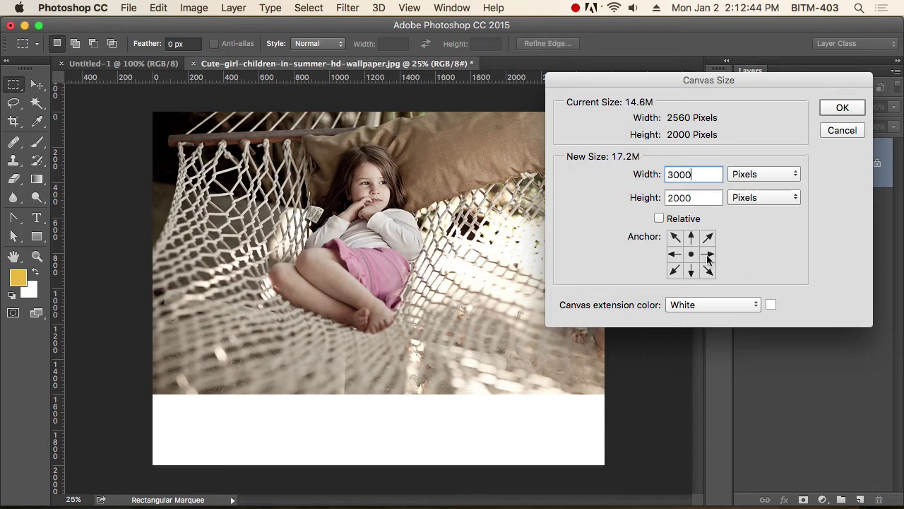
{"action": "left_click", "coordinate": [708, 256]}
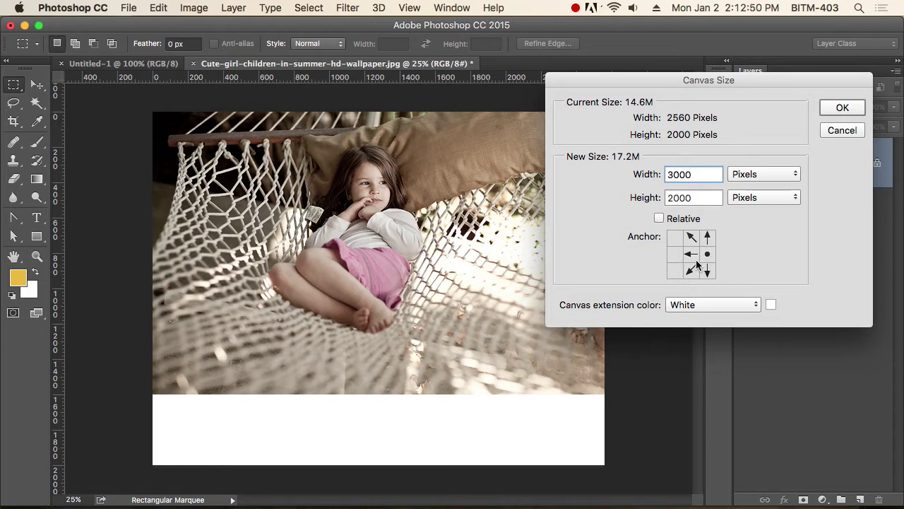
{"action": "left_click", "coordinate": [672, 256]}
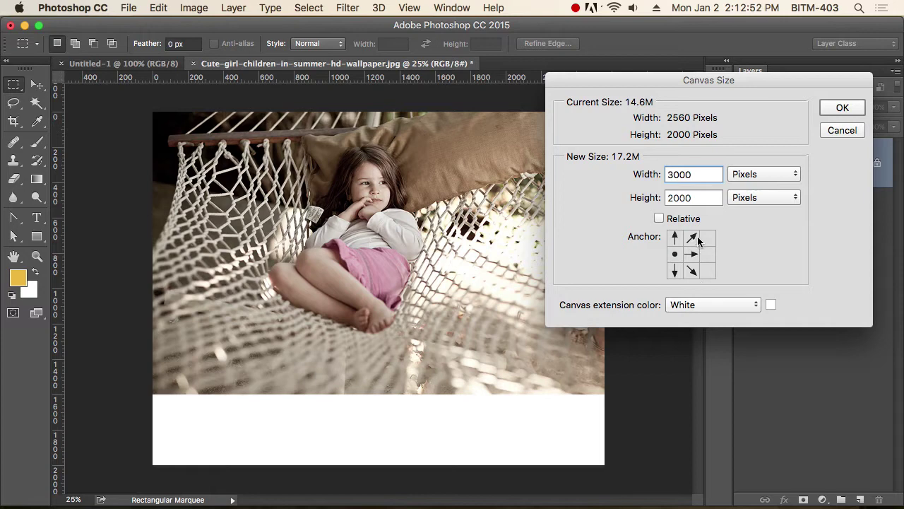
{"action": "left_click", "coordinate": [847, 108]}
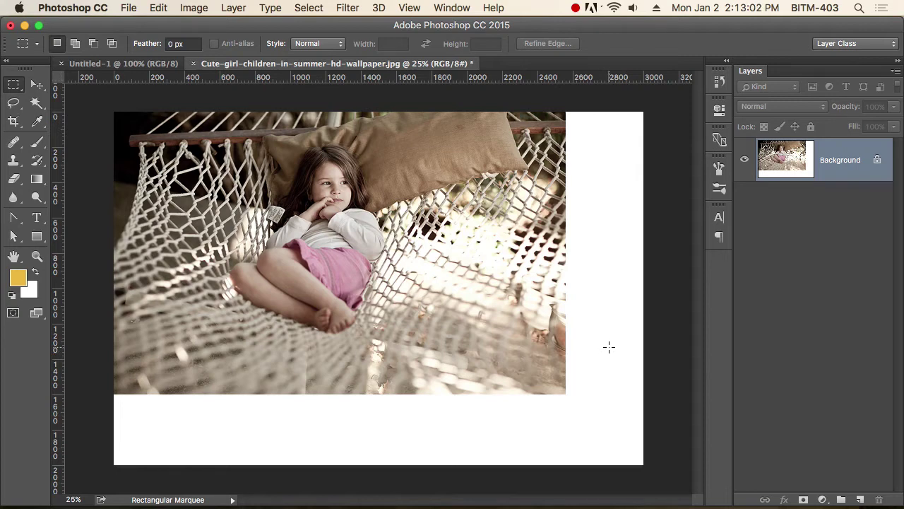
Undo the widening, then set a centred 3000 × 2000 px canvas for an even white border.
{"action": "key", "text": "super+z"}
{"action": "left_click", "coordinate": [194, 9]}
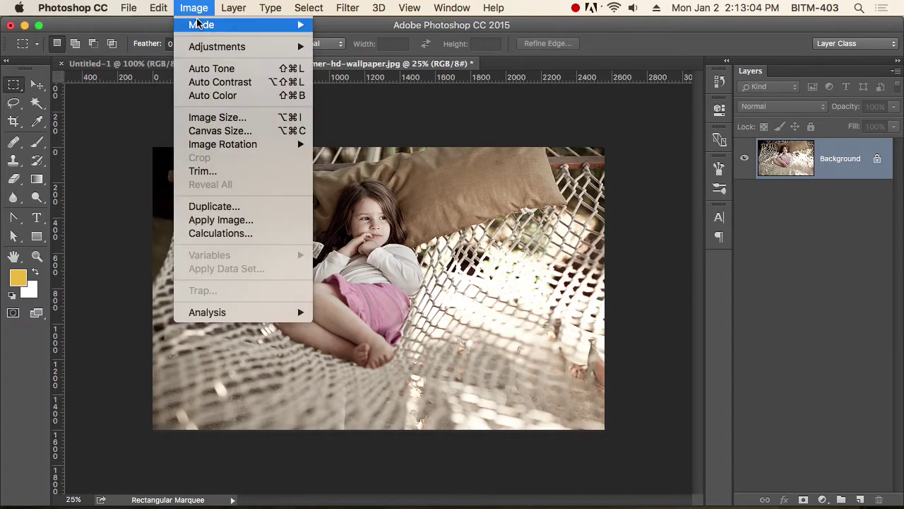
{"action": "left_click", "coordinate": [261, 131]}
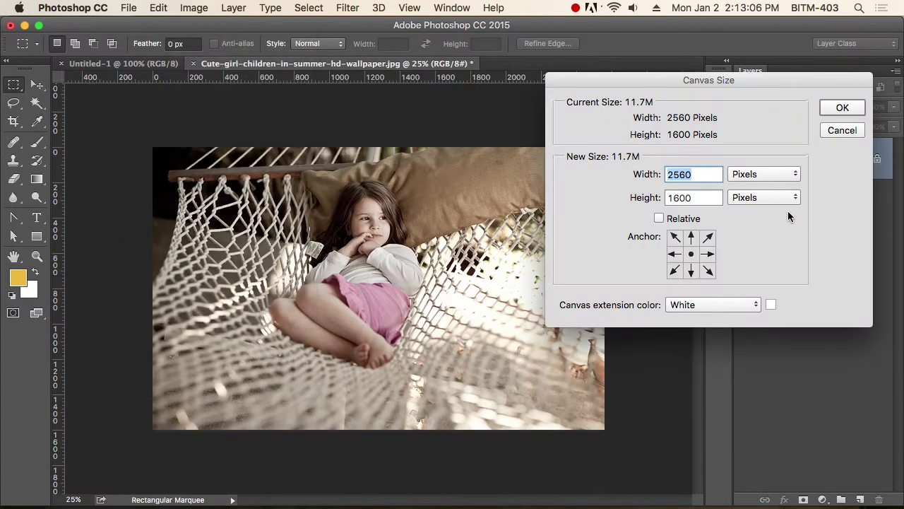
{"action": "type", "text": "3000"}
{"action": "key", "text": "Tab"}
{"action": "type", "text": "20"}
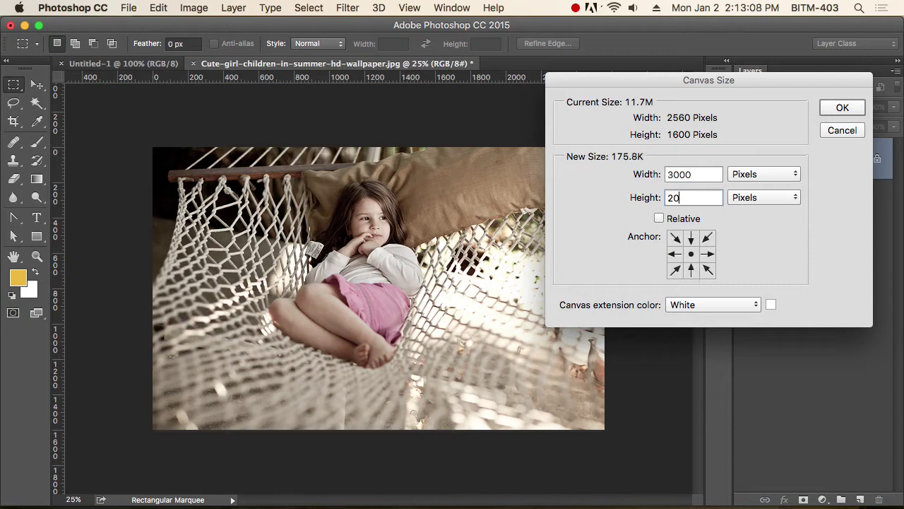
{"action": "type", "text": "00"}
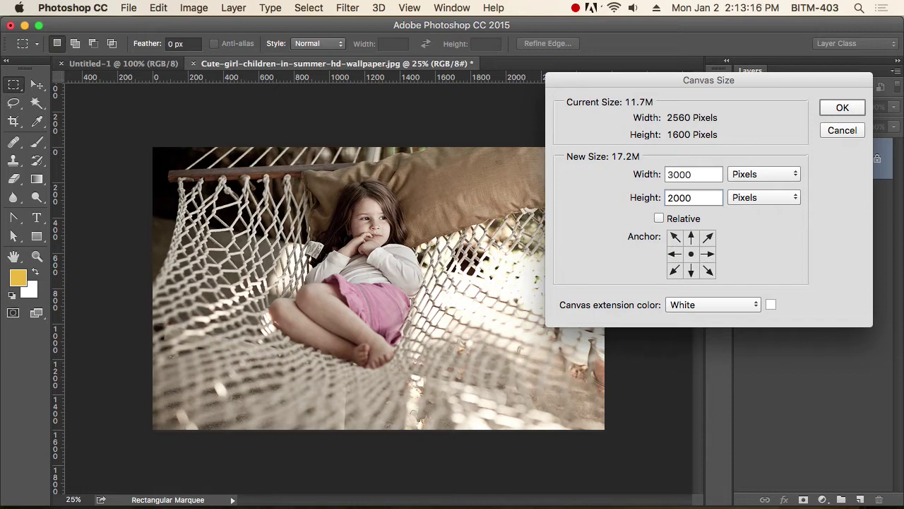
{"action": "key", "text": "Return"}
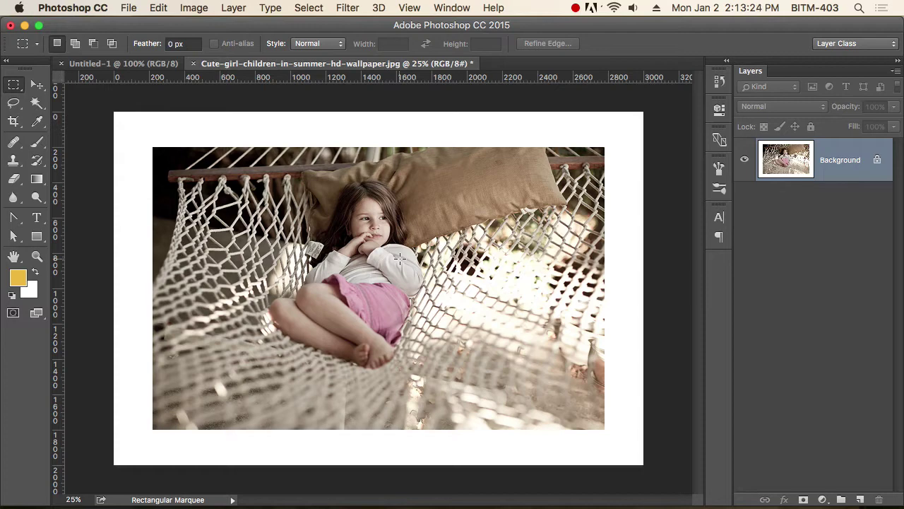
{"action": "mouse_move", "coordinate": [643, 112]}
{"action": "left_mouse_down"}
{"action": "mouse_move", "coordinate": [604, 222]}
{"action": "mouse_move", "coordinate": [652, 226]}
{"action": "left_mouse_up"}
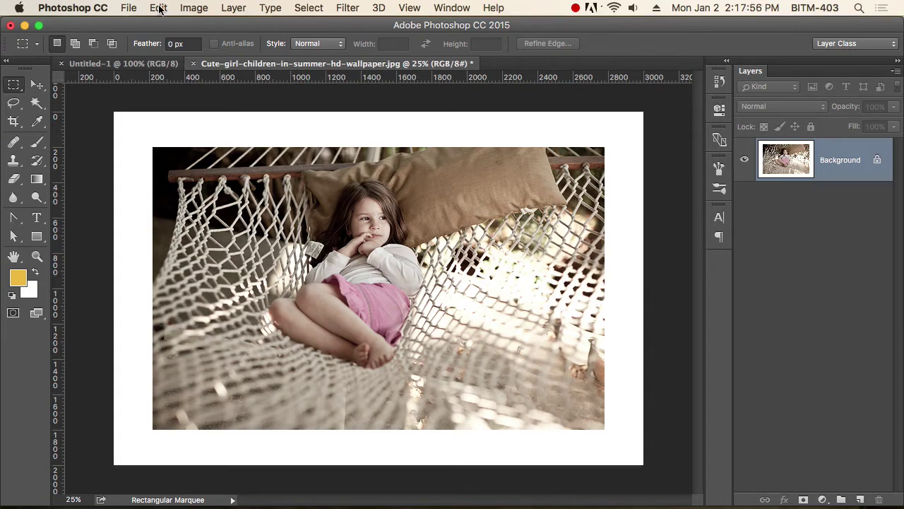
{"action": "left_click", "coordinate": [158, 8]}
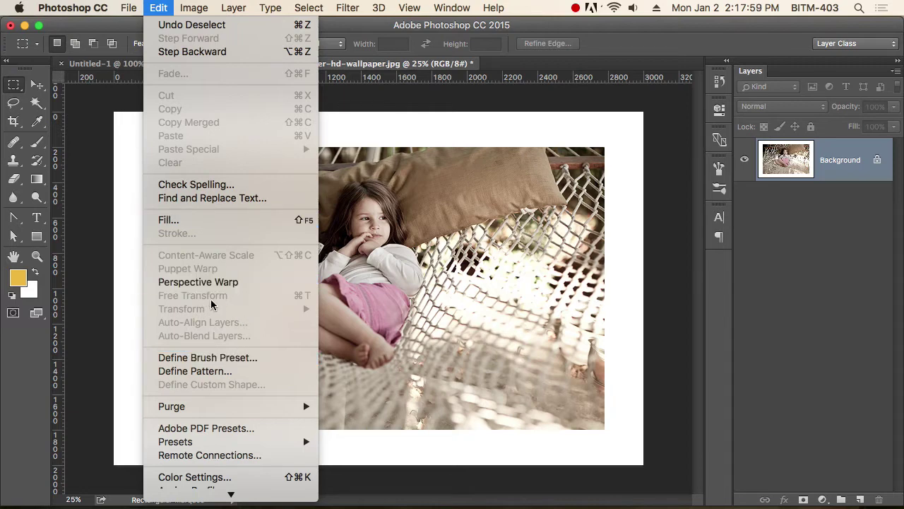
{"action": "left_click", "coordinate": [452, 304]}
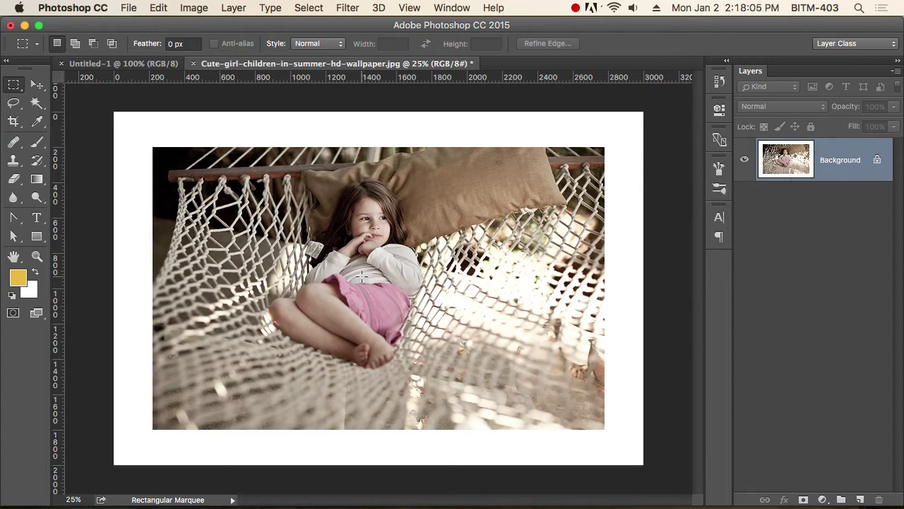
{"action": "left_click", "coordinate": [194, 7]}
{"action": "mouse_move", "coordinate": [223, 144]}
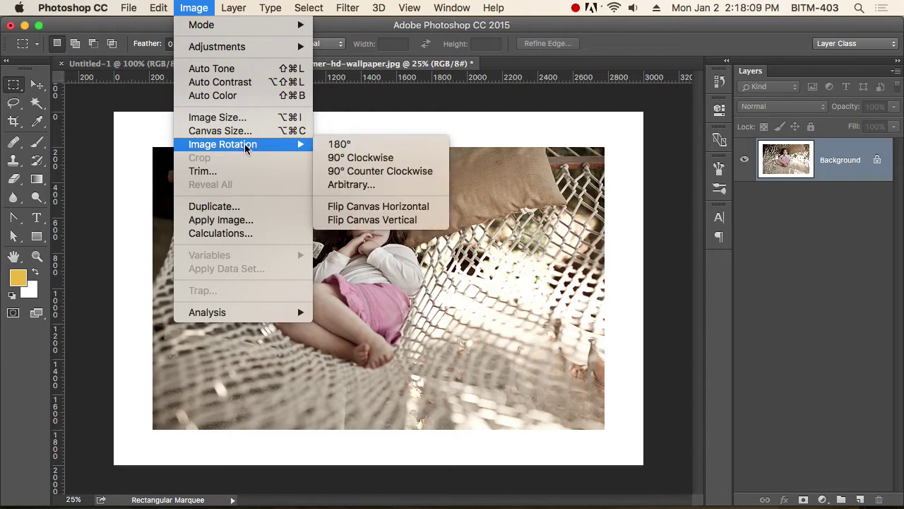
{"action": "left_click", "coordinate": [593, 239]}
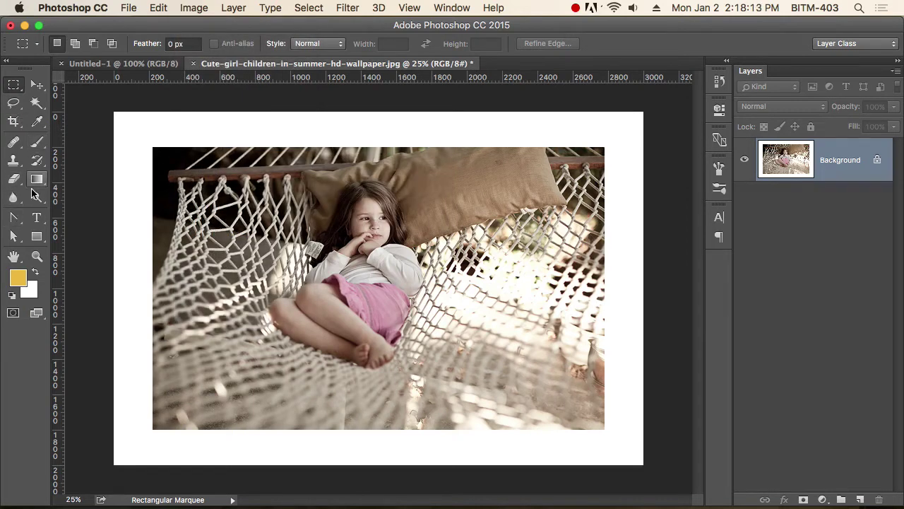
Draw four yellow rectangles at different spots across the hammock photo.
{"action": "left_click", "coordinate": [37, 236]}
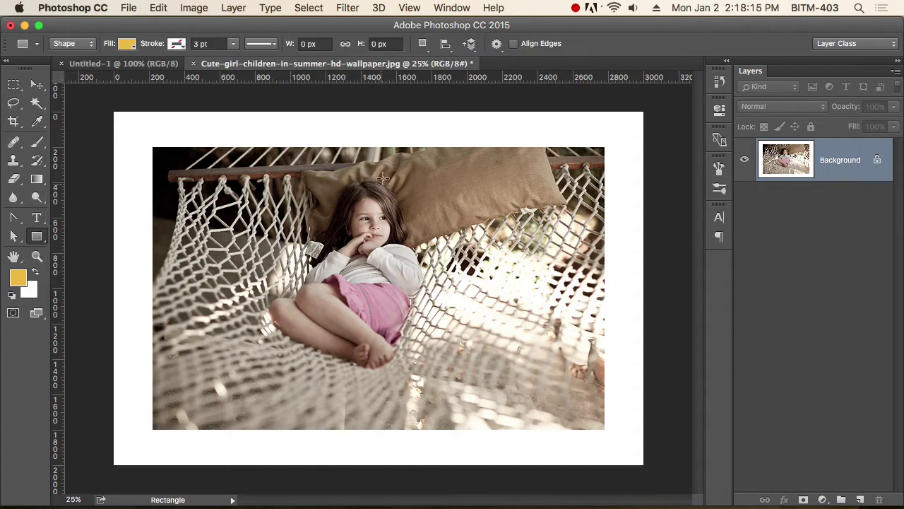
{"action": "left_click_drag", "start_coordinate": [370, 160], "coordinate": [540, 297]}
{"action": "left_click_drag", "start_coordinate": [237, 284], "coordinate": [335, 372]}
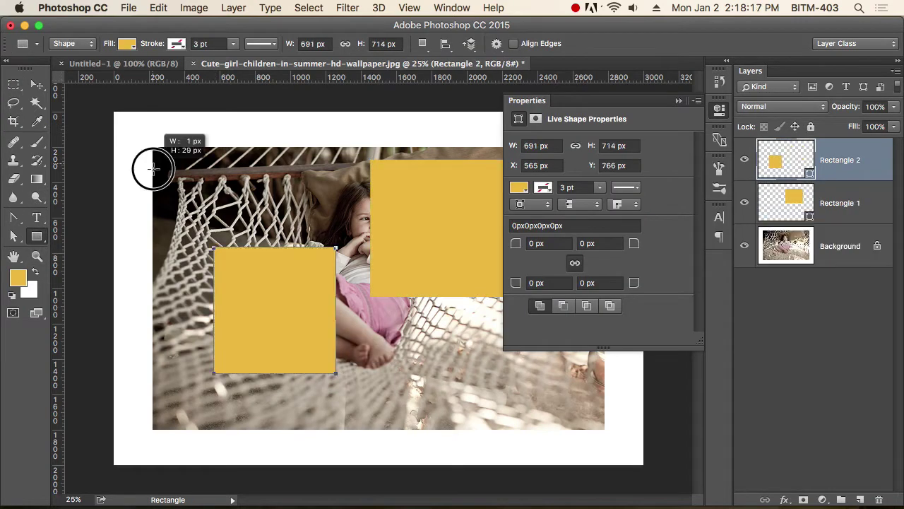
{"action": "left_click_drag", "start_coordinate": [153, 164], "coordinate": [179, 350]}
{"action": "left_click_drag", "start_coordinate": [368, 354], "coordinate": [423, 437]}
Rotate the whole image 90° clockwise, then undo the rotation.
{"action": "left_click", "coordinate": [37, 84]}
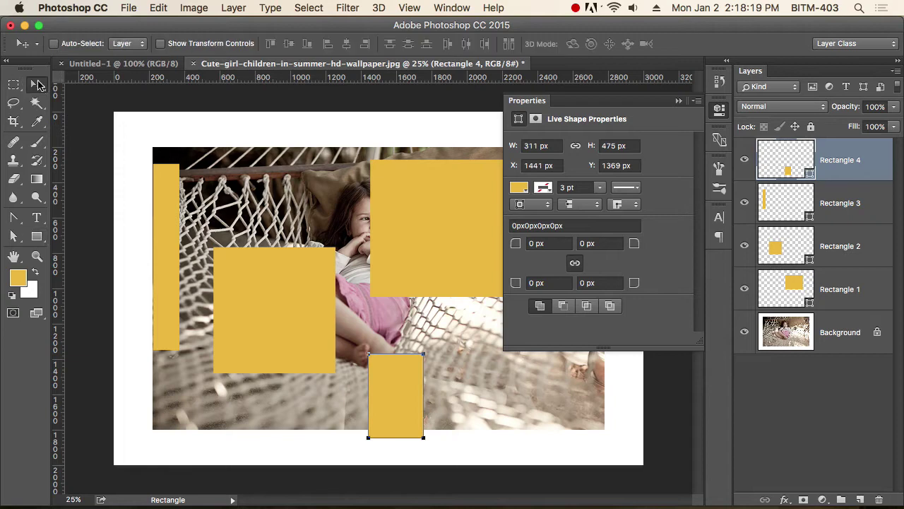
{"action": "left_click", "coordinate": [719, 110]}
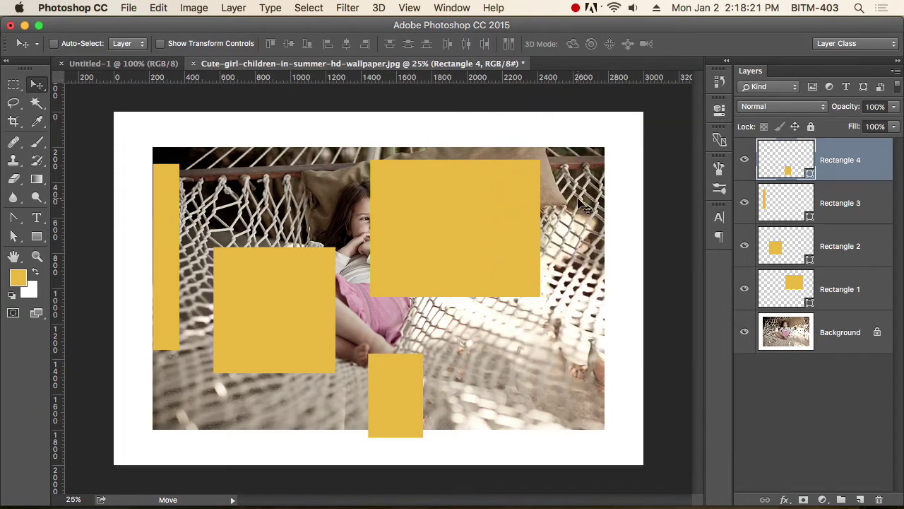
{"action": "left_click", "coordinate": [194, 8]}
{"action": "mouse_move", "coordinate": [222, 144]}
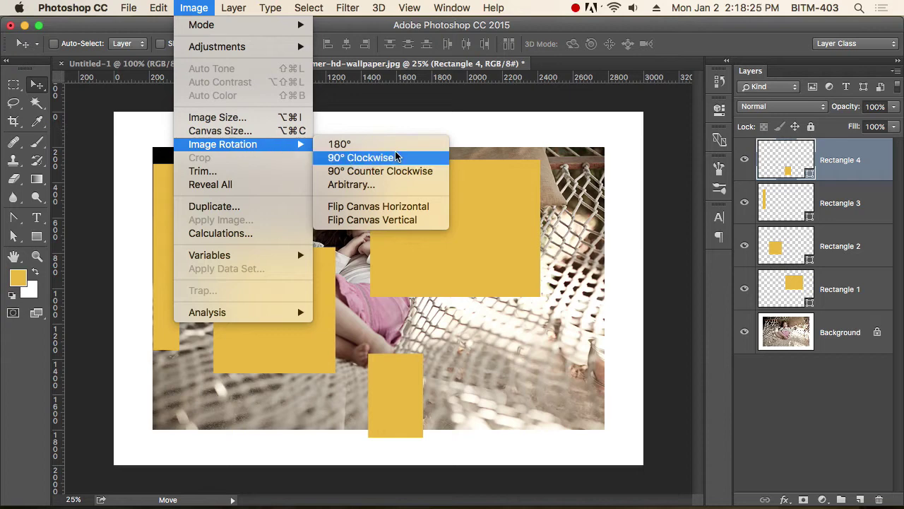
{"action": "left_click", "coordinate": [396, 159]}
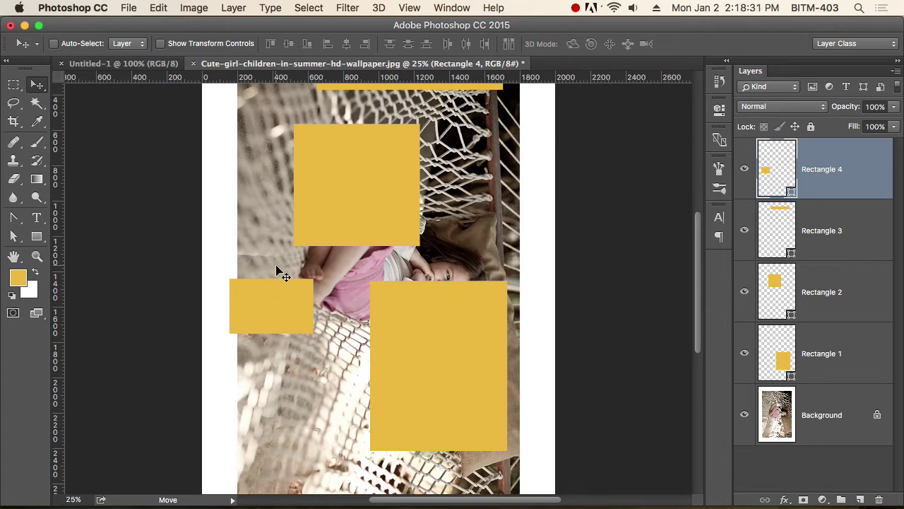
{"action": "key", "text": "ctrl+z"}
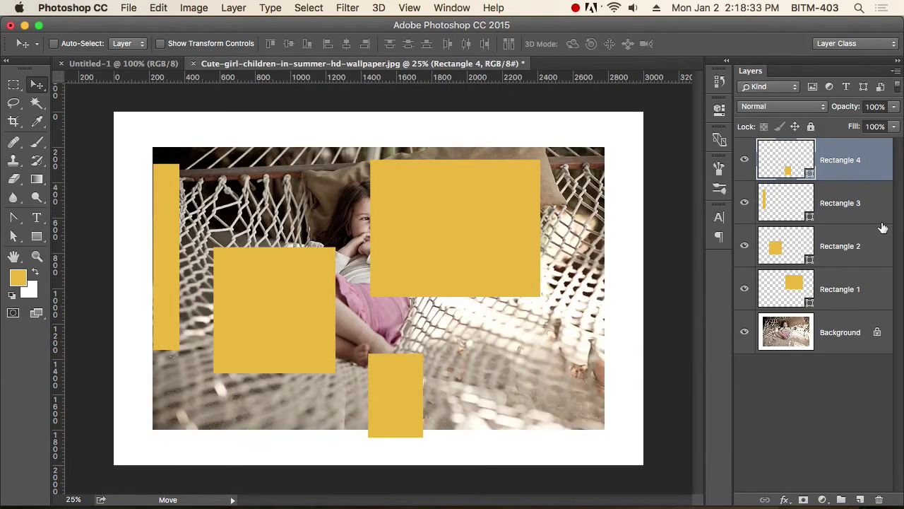
Browse the Edit and Image Rotation menus, then delete layers Rectangle 1 through Rectangle 4.
{"action": "left_click", "coordinate": [154, 10]}
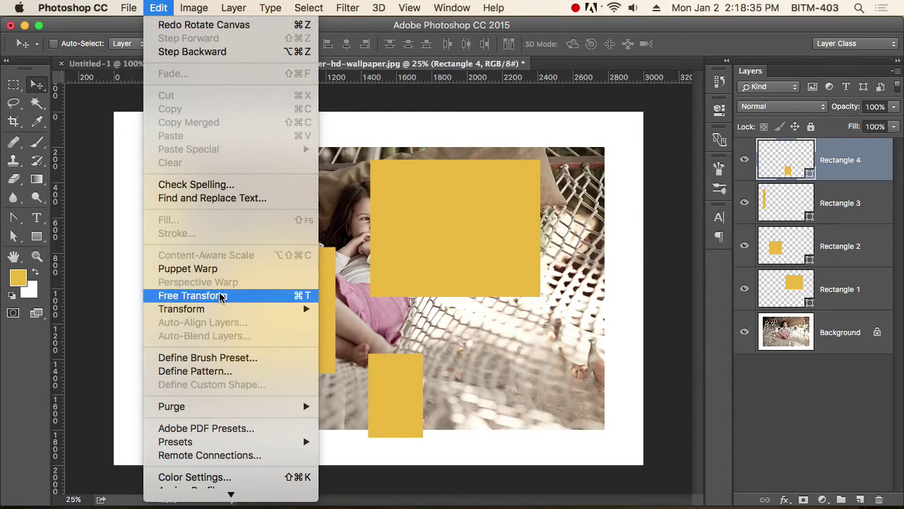
{"action": "mouse_move", "coordinate": [181, 309]}
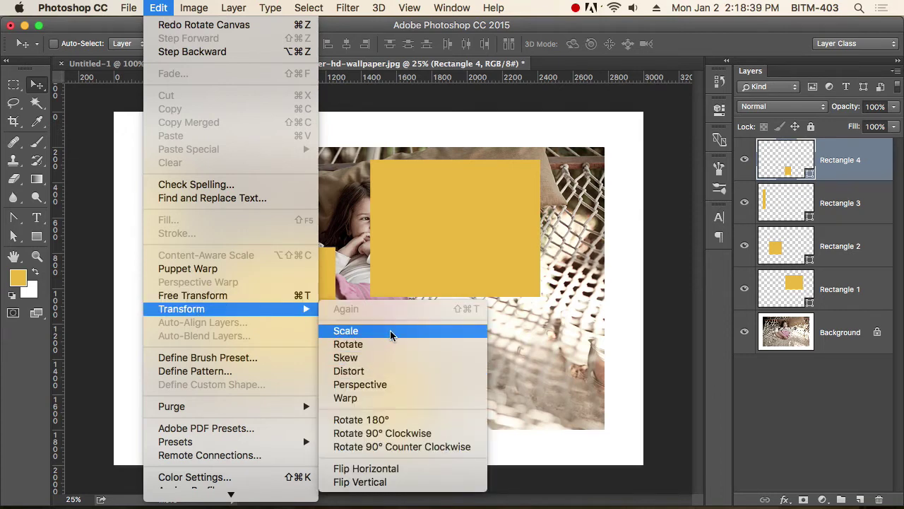
{"action": "left_click", "coordinate": [856, 160]}
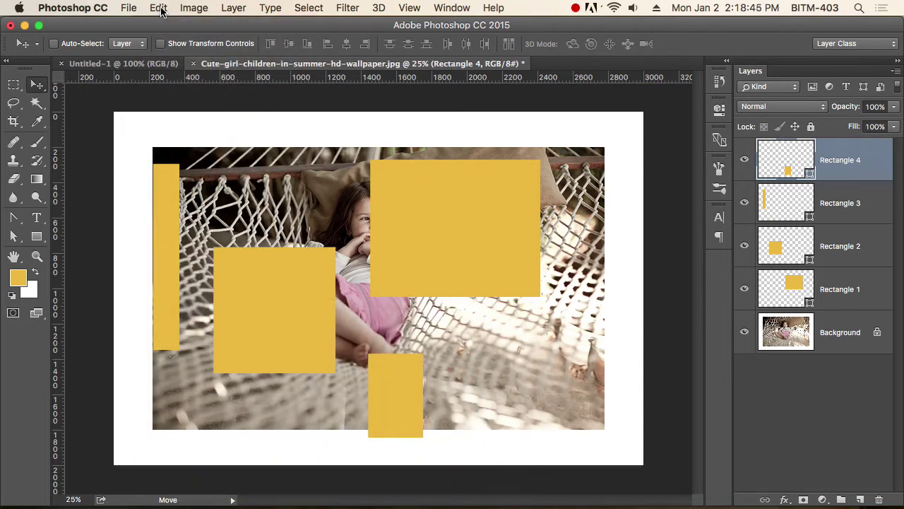
{"action": "left_click", "coordinate": [193, 8]}
{"action": "mouse_move", "coordinate": [223, 144]}
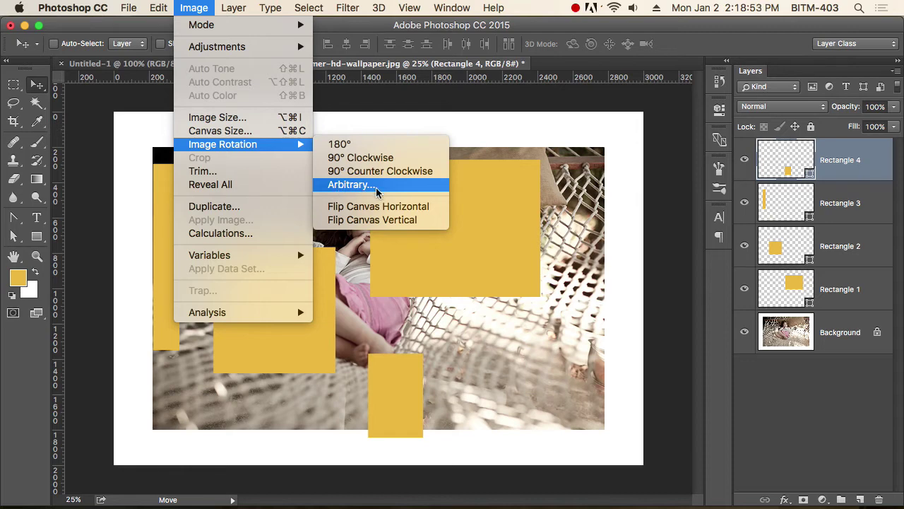
{"action": "left_click", "coordinate": [601, 218]}
{"action": "left_click", "coordinate": [833, 290], "text": "shift"}
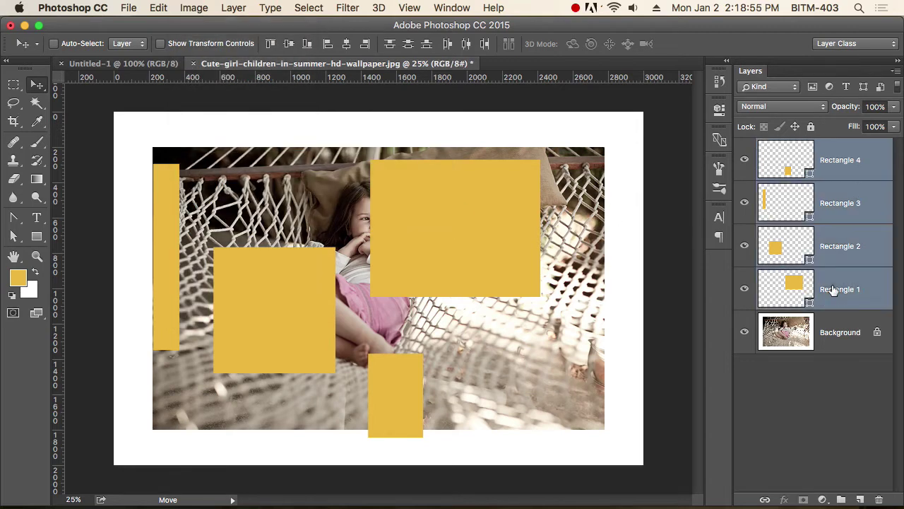
{"action": "key", "text": "Delete"}
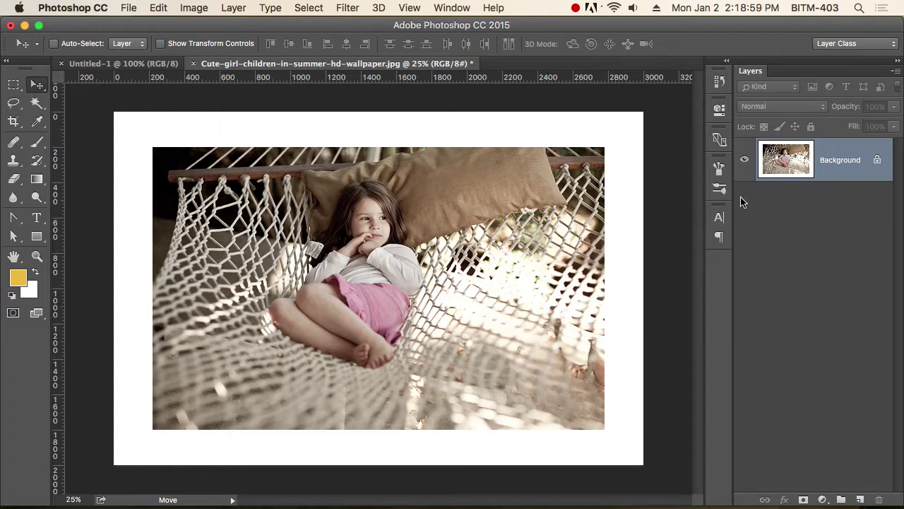
Marquee-select the photo, free-transform it about 3.5° clockwise, and deselect.
{"action": "key", "text": "m"}
{"action": "left_click_drag", "start_coordinate": [147, 136], "coordinate": [610, 438]}
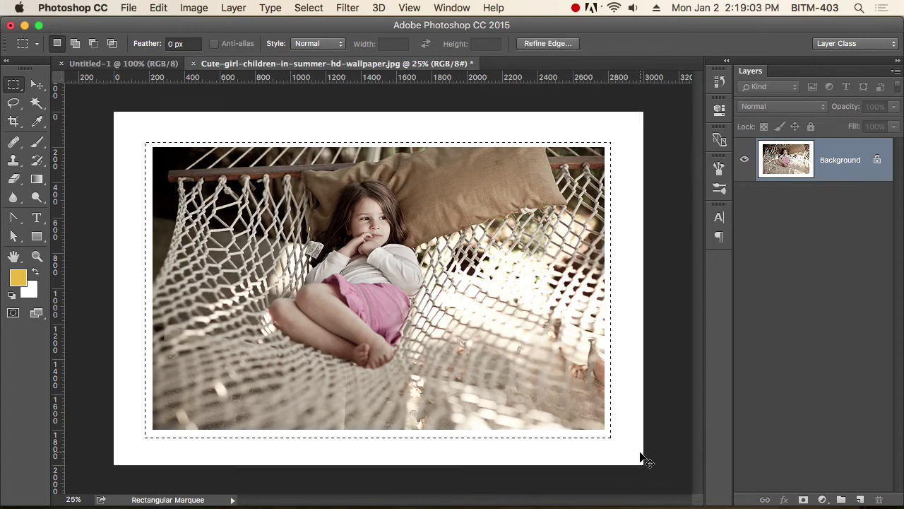
{"action": "key", "text": "super+t"}
{"action": "left_click_drag", "start_coordinate": [642, 464], "coordinate": [638, 481]}
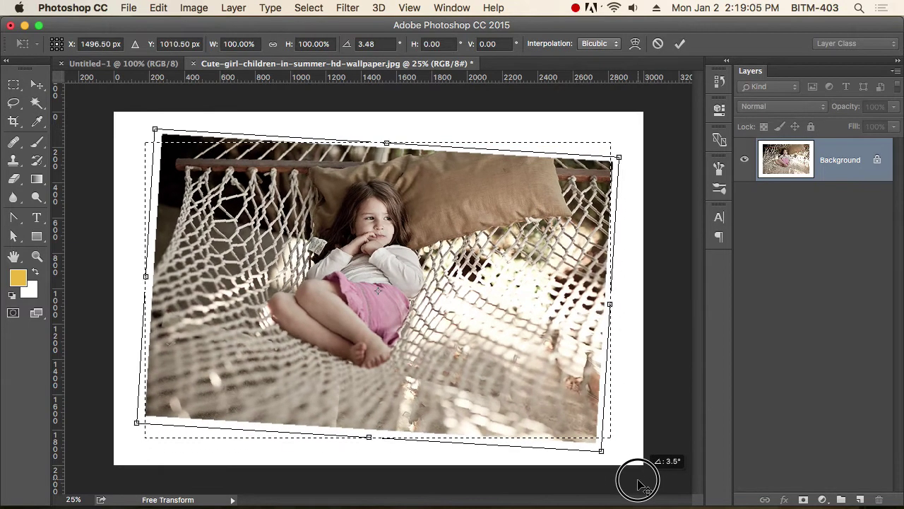
{"action": "key", "text": "Return"}
{"action": "left_click", "coordinate": [632, 446]}
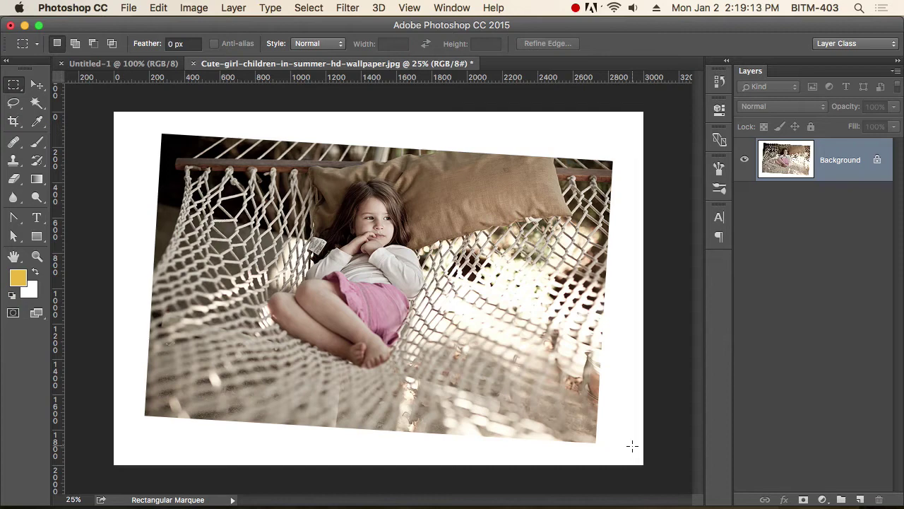
{"action": "left_click", "coordinate": [39, 126]}
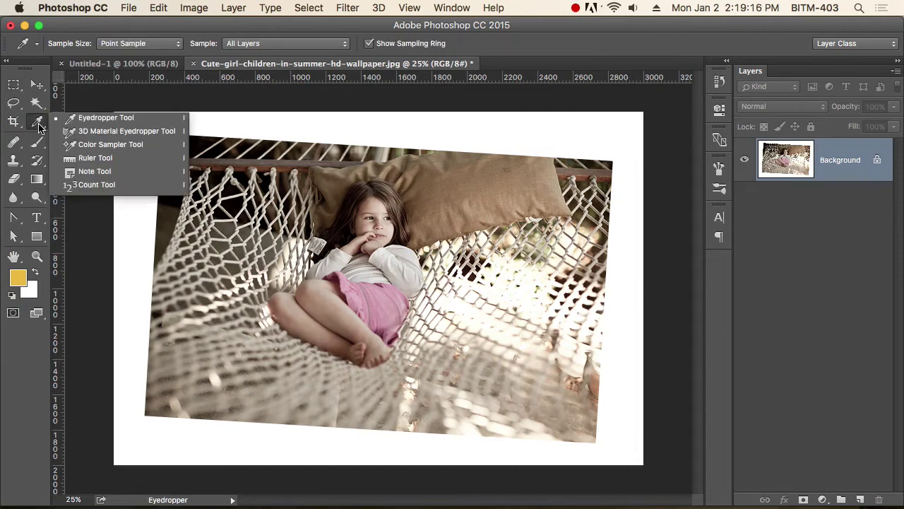
Run the Ruler Tool along the photo's top edge, snapping both ends to corners, reading -3.5°.
{"action": "left_click", "coordinate": [113, 159]}
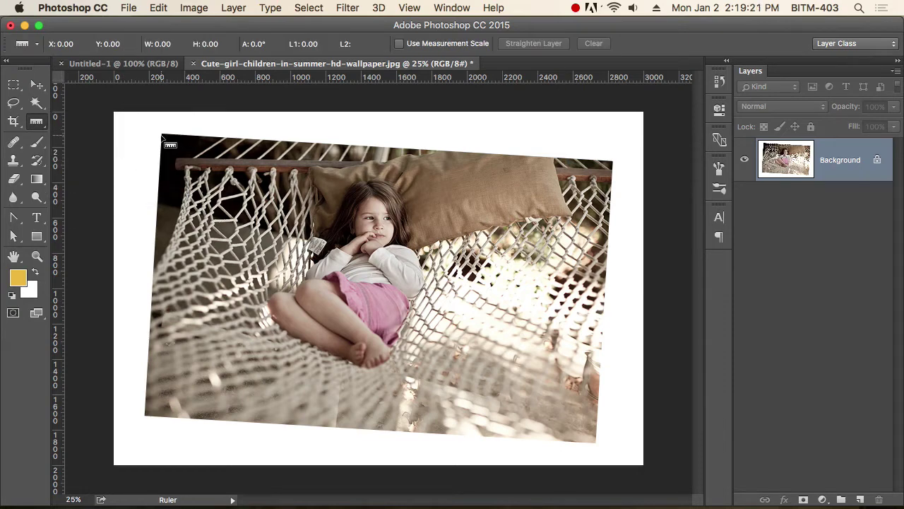
{"action": "mouse_move", "coordinate": [162, 134]}
{"action": "left_mouse_down"}
{"action": "mouse_move", "coordinate": [620, 168]}
{"action": "mouse_move", "coordinate": [614, 161]}
{"action": "left_mouse_up"}
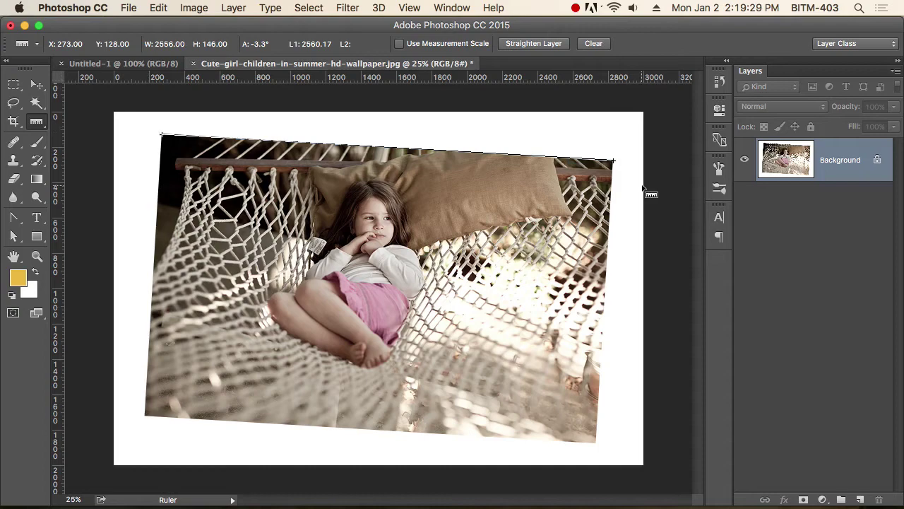
{"action": "left_click", "coordinate": [157, 131], "text": "super"}
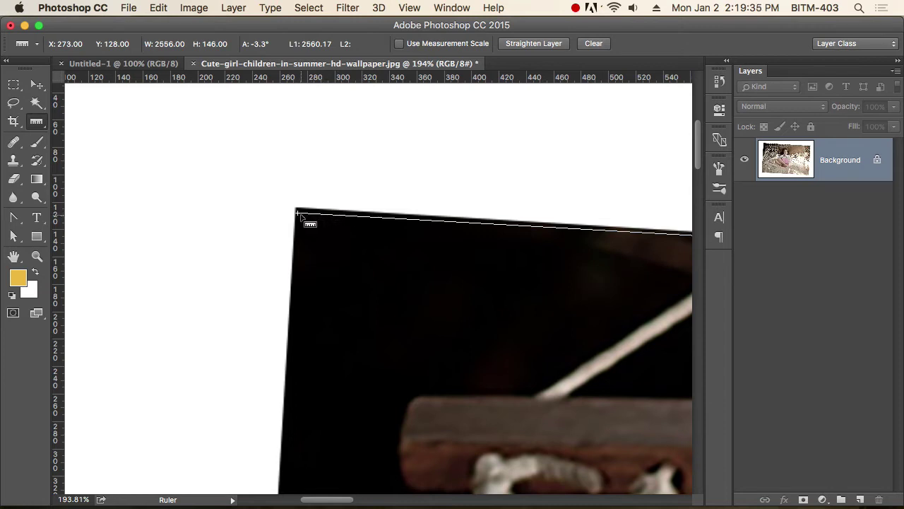
{"action": "left_click_drag", "start_coordinate": [297, 212], "coordinate": [297, 207]}
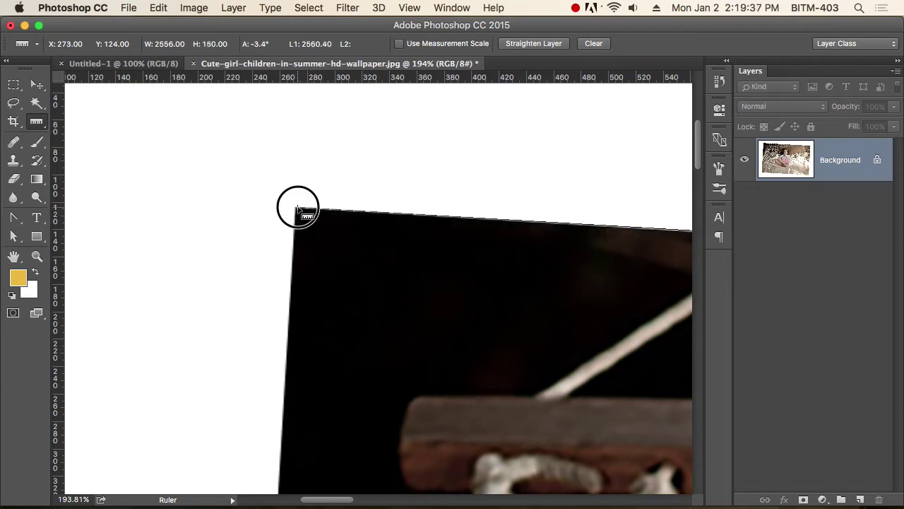
{"action": "scroll", "coordinate": [519, 265], "scroll_direction": "down", "scroll_amount": 4}
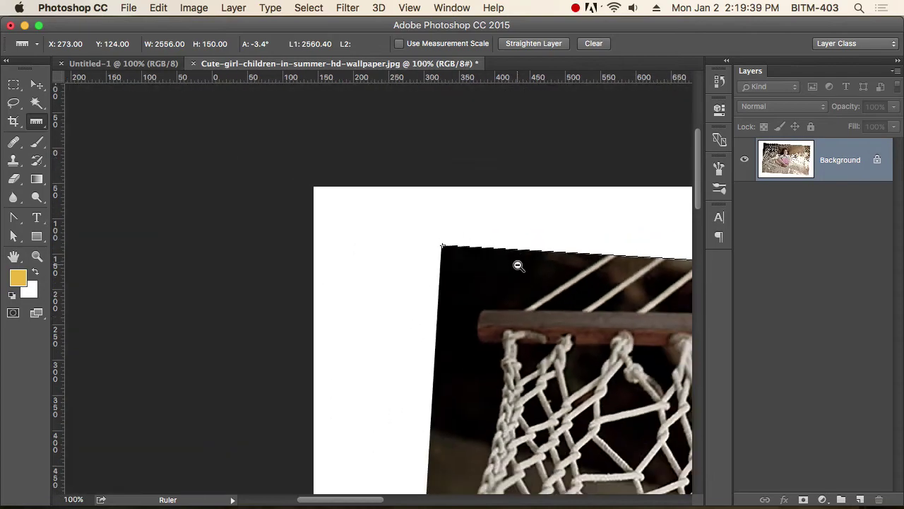
{"action": "scroll", "coordinate": [623, 293], "scroll_direction": "right", "scroll_amount": 5}
{"action": "scroll", "coordinate": [549, 289], "scroll_direction": "right", "scroll_amount": 5}
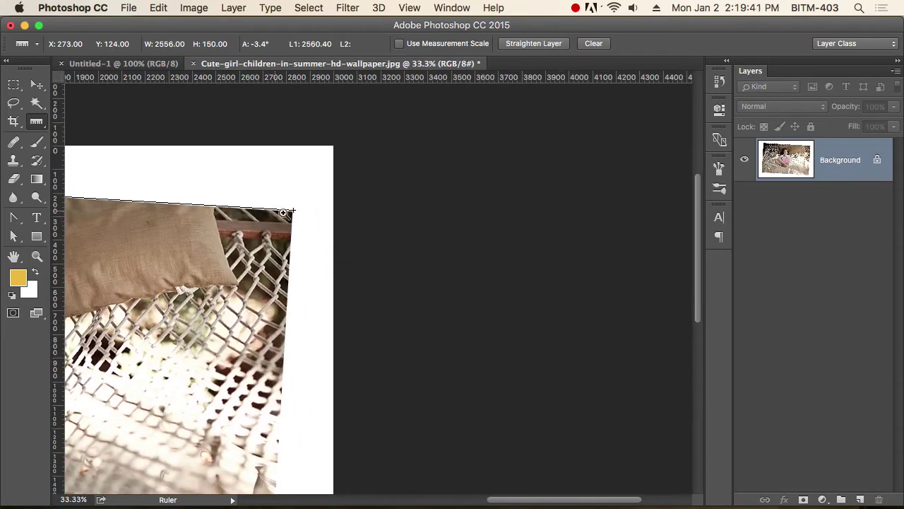
{"action": "scroll", "coordinate": [515, 278], "scroll_direction": "right", "scroll_amount": 5}
{"action": "left_click_drag", "start_coordinate": [510, 149], "coordinate": [497, 176]}
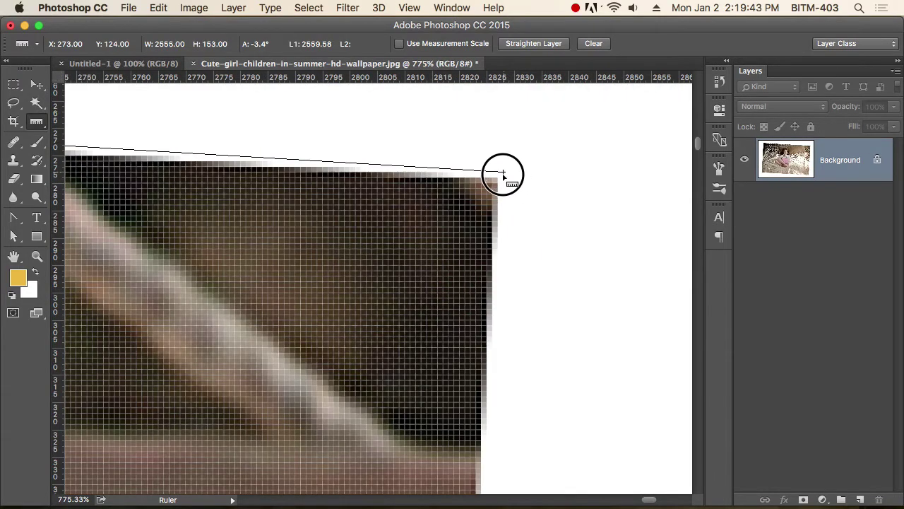
{"action": "key", "text": "super+0"}
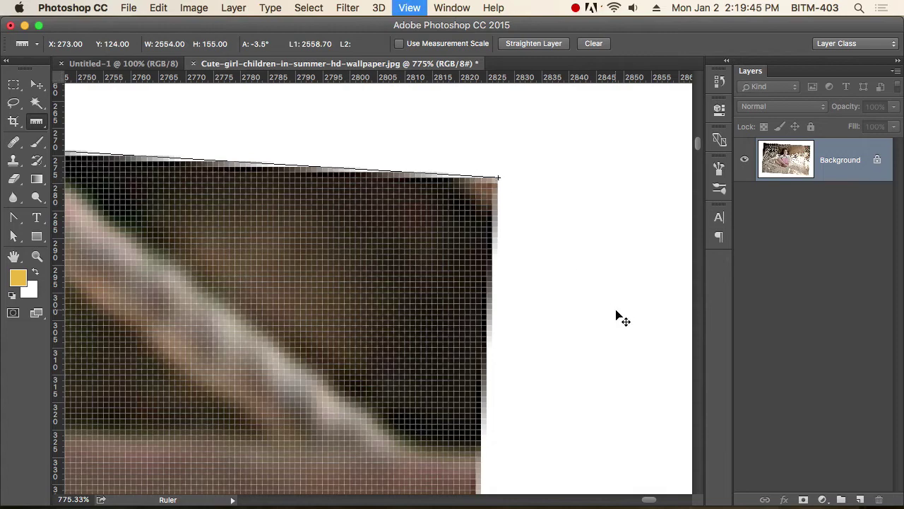
Rotate the canvas 3.47° counter-clockwise using Image Rotation > Arbitrary.
{"action": "left_click", "coordinate": [202, 7]}
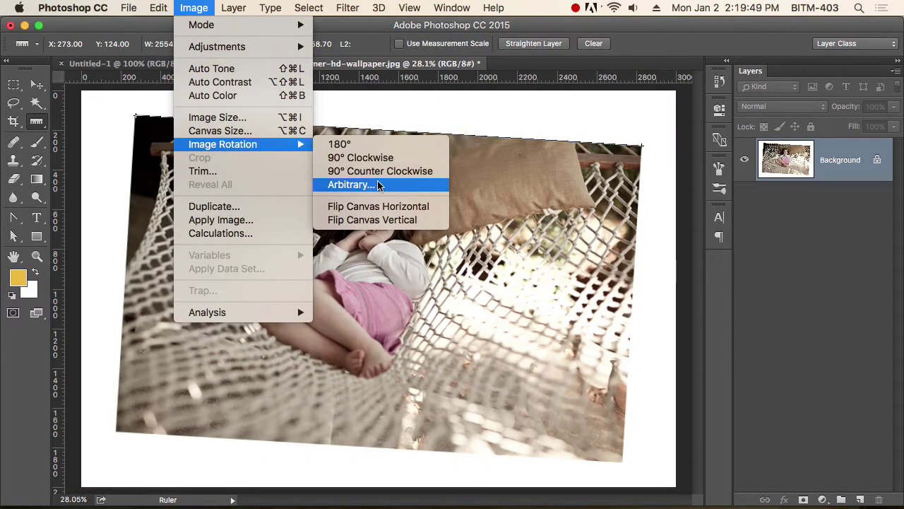
{"action": "left_click", "coordinate": [378, 186]}
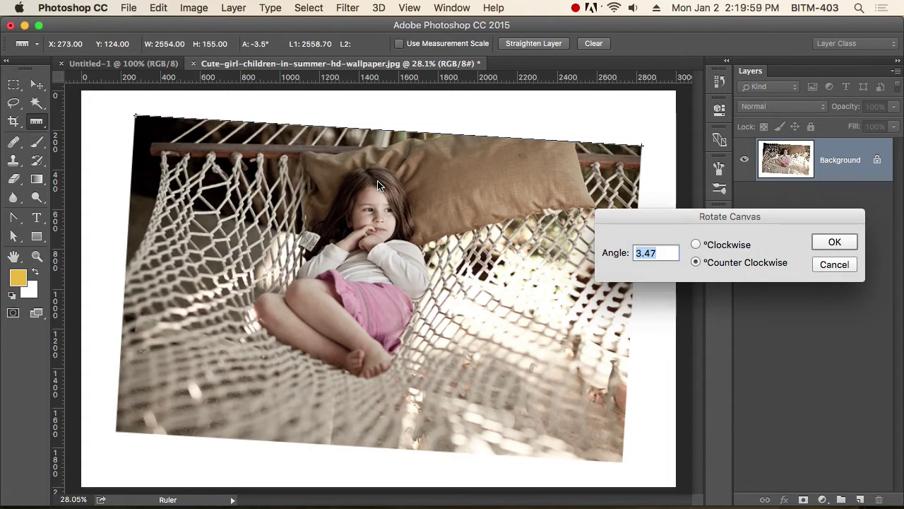
{"action": "left_click", "coordinate": [837, 242]}
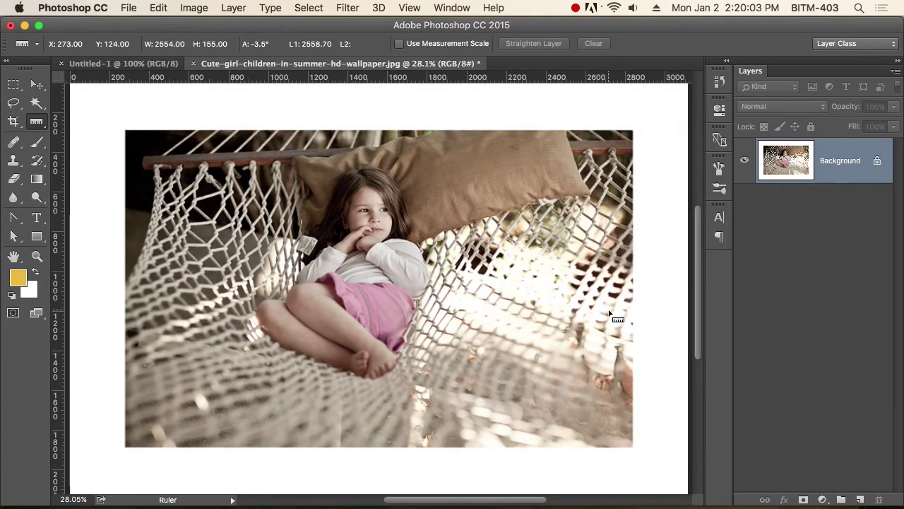
On DSC06685.JPG, browse the Image adjustments menu and the adjustment-layer list.
{"action": "key", "text": "ctrl+minus"}
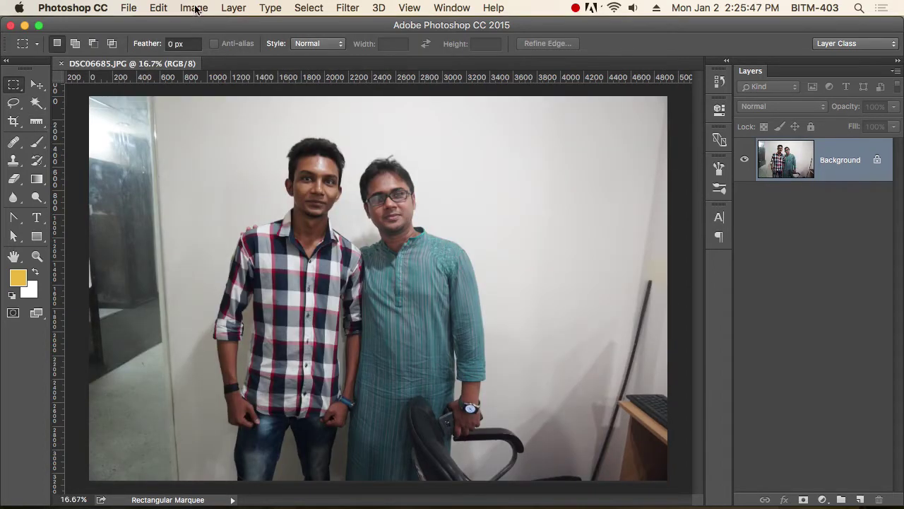
{"action": "left_click", "coordinate": [196, 8]}
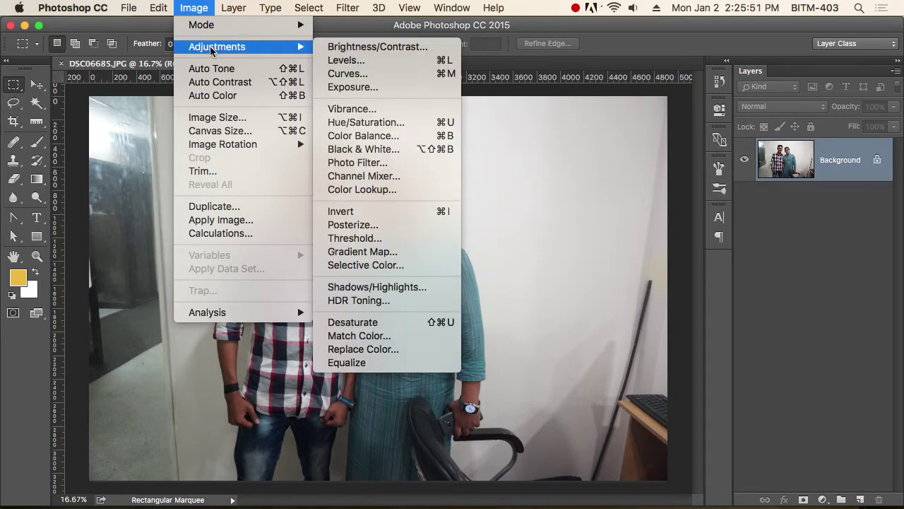
{"action": "mouse_move", "coordinate": [217, 47]}
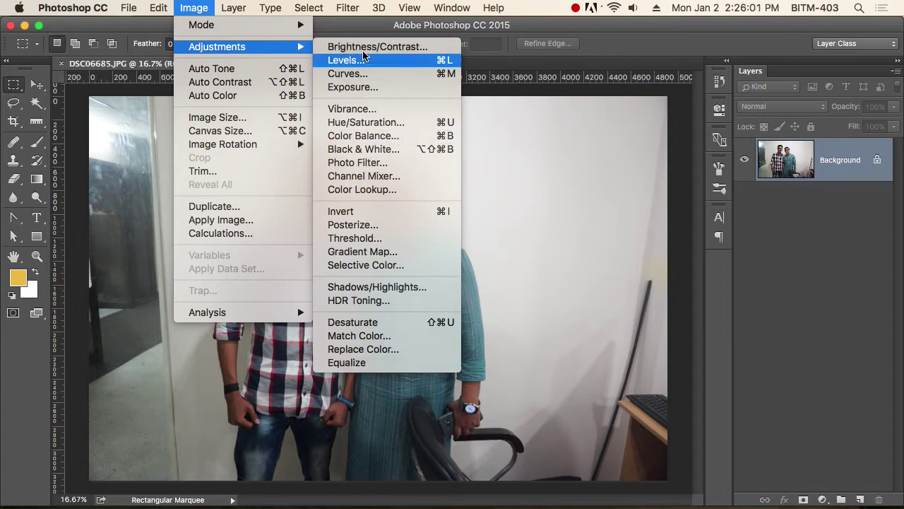
{"action": "left_click", "coordinate": [777, 42]}
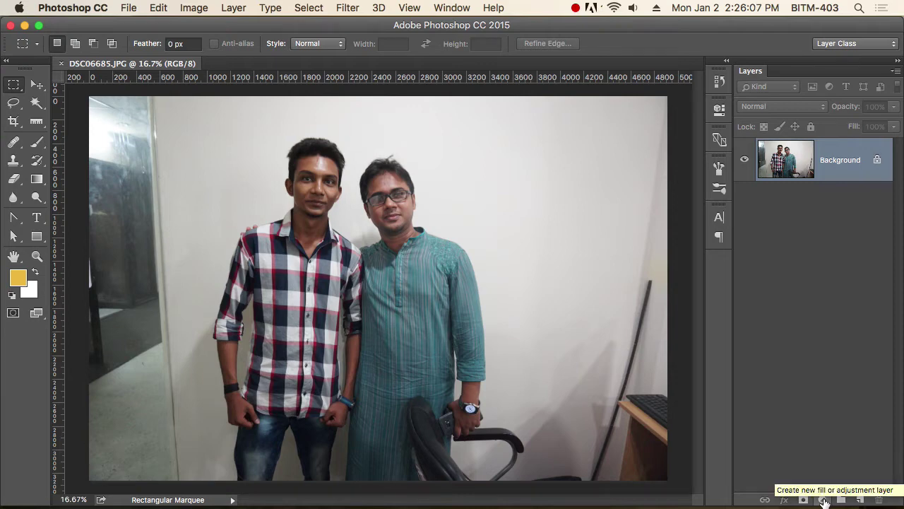
{"action": "left_click", "coordinate": [823, 500]}
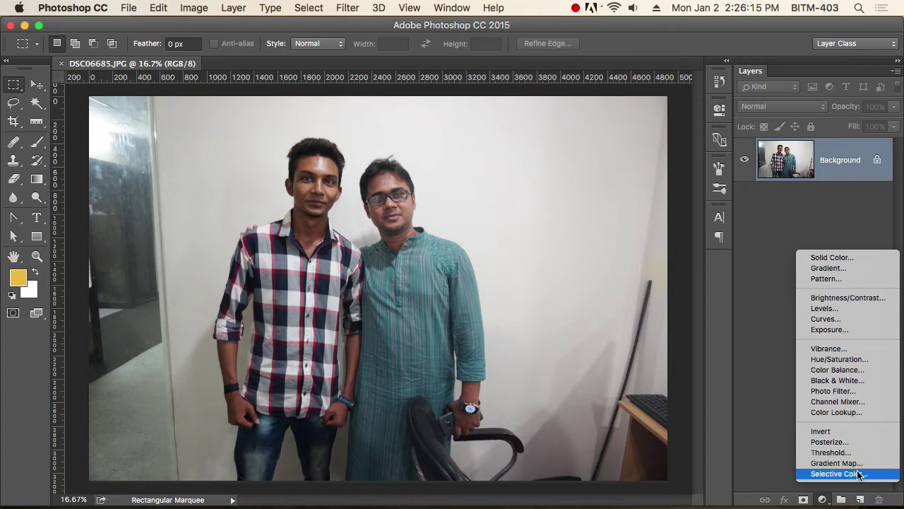
{"action": "left_click", "coordinate": [757, 45]}
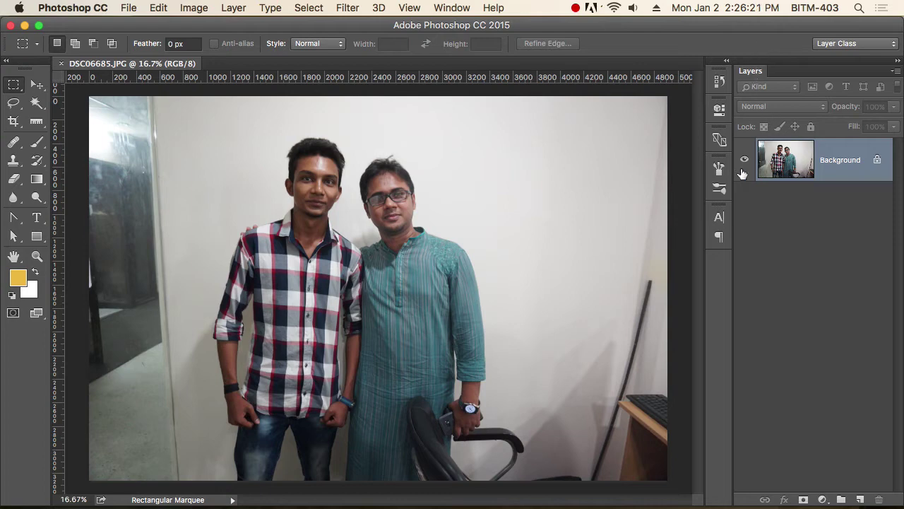
{"action": "left_click", "coordinate": [194, 9]}
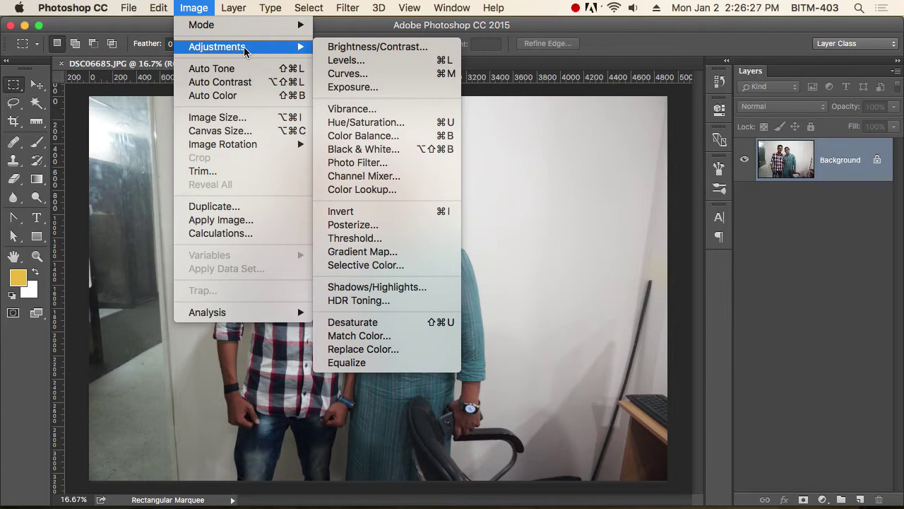
Open the Hue/Saturation dialog and move it off the men.
{"action": "left_click", "coordinate": [381, 125]}
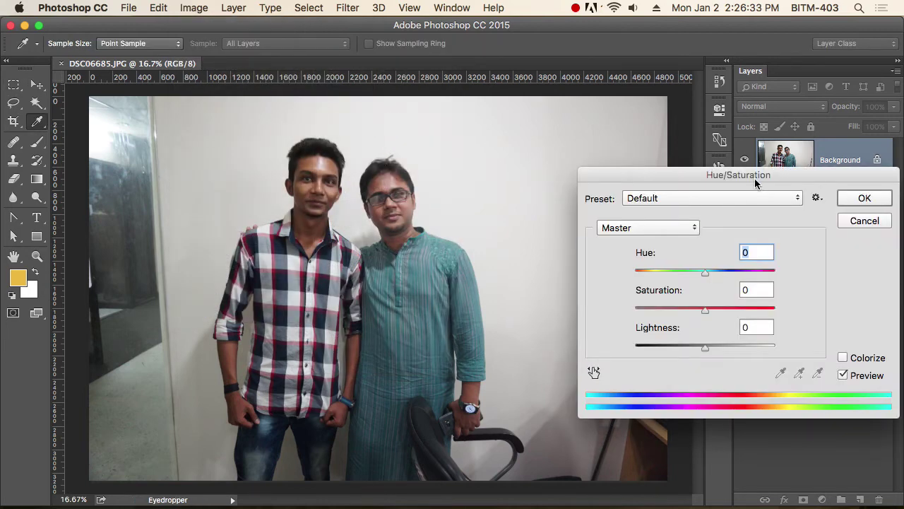
{"action": "mouse_move", "coordinate": [742, 179]}
{"action": "left_mouse_down"}
{"action": "mouse_move", "coordinate": [510, 177]}
{"action": "mouse_move", "coordinate": [501, 150]}
{"action": "mouse_move", "coordinate": [627, 151]}
{"action": "left_mouse_up"}
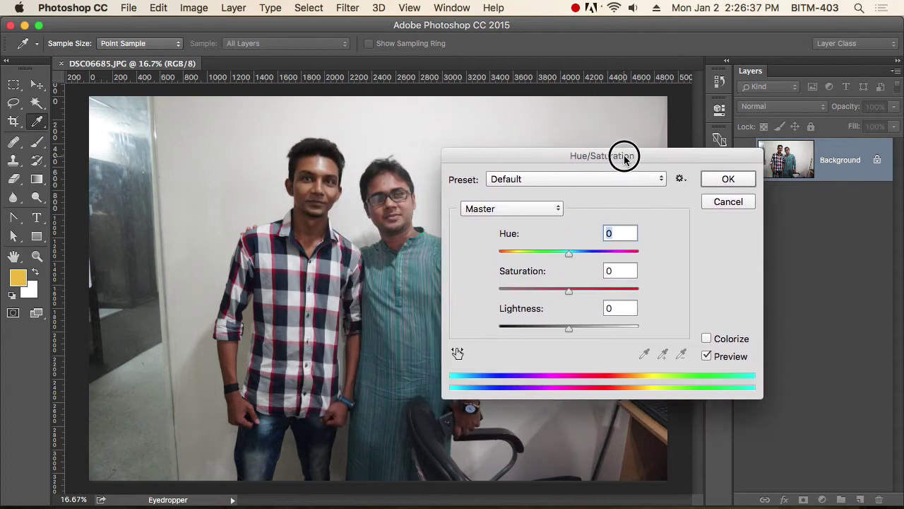
{"action": "left_click", "coordinate": [730, 200]}
{"action": "left_click", "coordinate": [201, 8]}
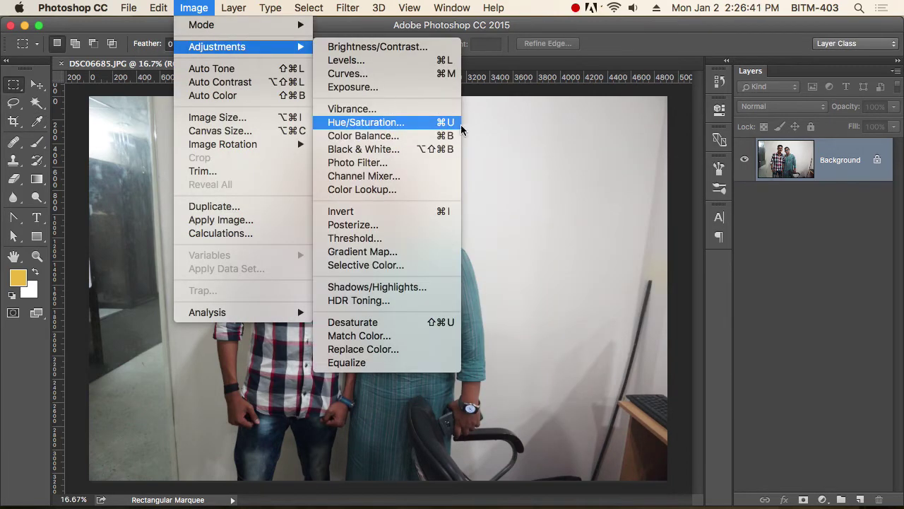
{"action": "left_click", "coordinate": [437, 122]}
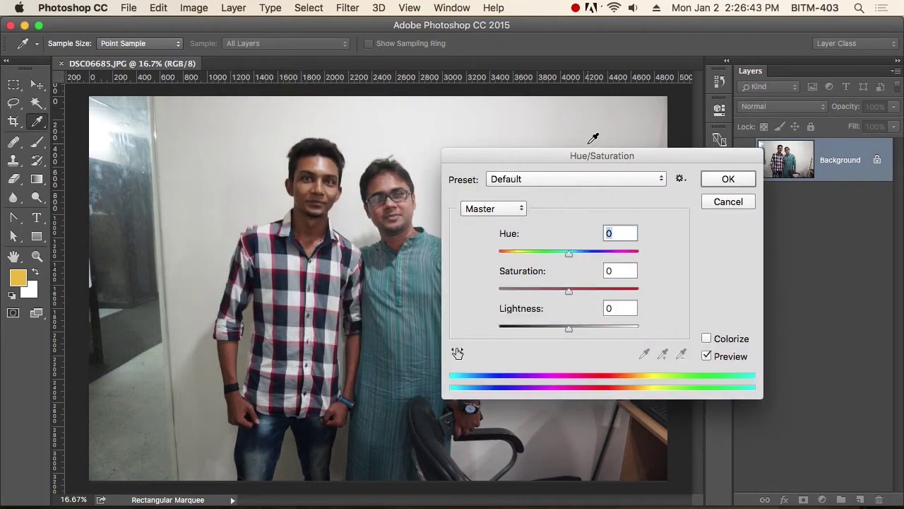
{"action": "mouse_move", "coordinate": [575, 148]}
{"action": "left_mouse_down"}
{"action": "mouse_move", "coordinate": [708, 141]}
{"action": "mouse_move", "coordinate": [682, 138]}
{"action": "left_mouse_up"}
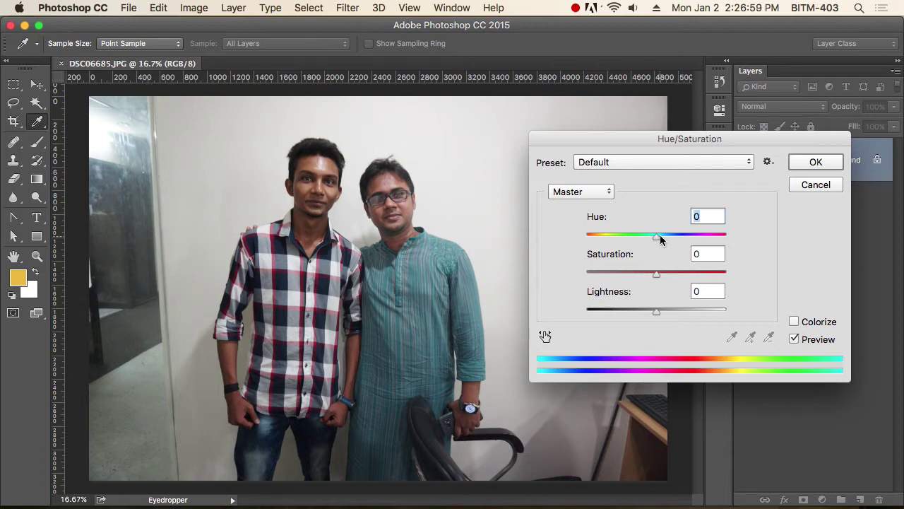
Set Hue to about +52, Saturation +18 and Lightness back to 0.
{"action": "mouse_move", "coordinate": [657, 236]}
{"action": "left_mouse_down"}
{"action": "mouse_move", "coordinate": [587, 239]}
{"action": "mouse_move", "coordinate": [724, 239]}
{"action": "left_mouse_up"}
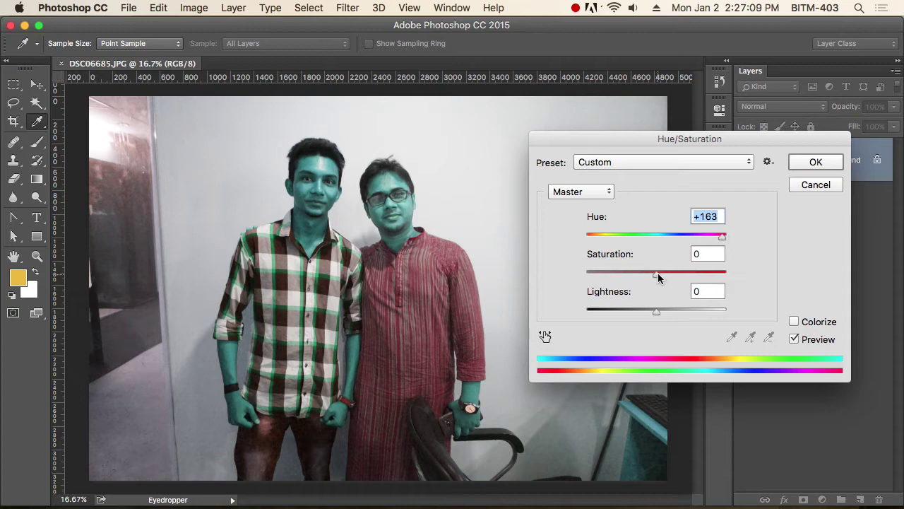
{"action": "mouse_move", "coordinate": [657, 275]}
{"action": "left_mouse_down"}
{"action": "mouse_move", "coordinate": [724, 276]}
{"action": "mouse_move", "coordinate": [586, 279]}
{"action": "mouse_move", "coordinate": [672, 283]}
{"action": "left_mouse_up"}
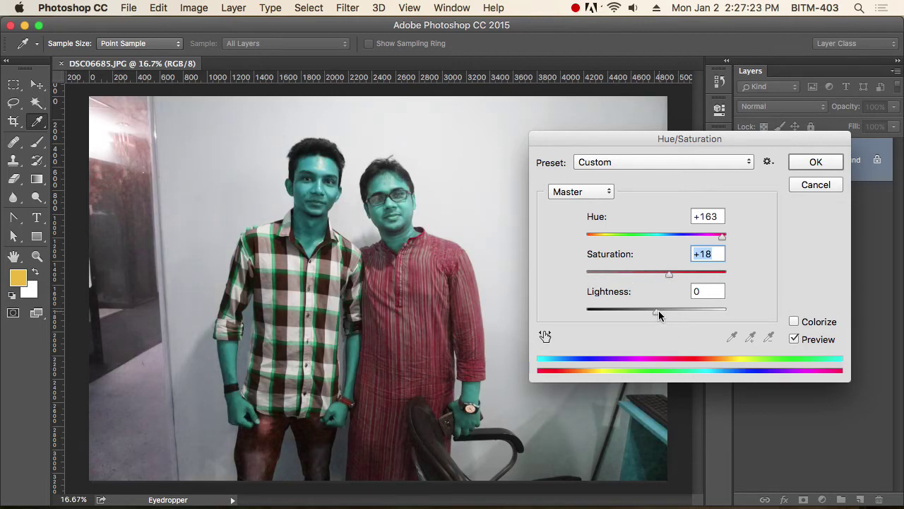
{"action": "mouse_move", "coordinate": [658, 312]}
{"action": "left_mouse_down"}
{"action": "mouse_move", "coordinate": [751, 315]}
{"action": "mouse_move", "coordinate": [537, 314]}
{"action": "mouse_move", "coordinate": [676, 314]}
{"action": "left_mouse_up"}
{"action": "type", "text": "0"}
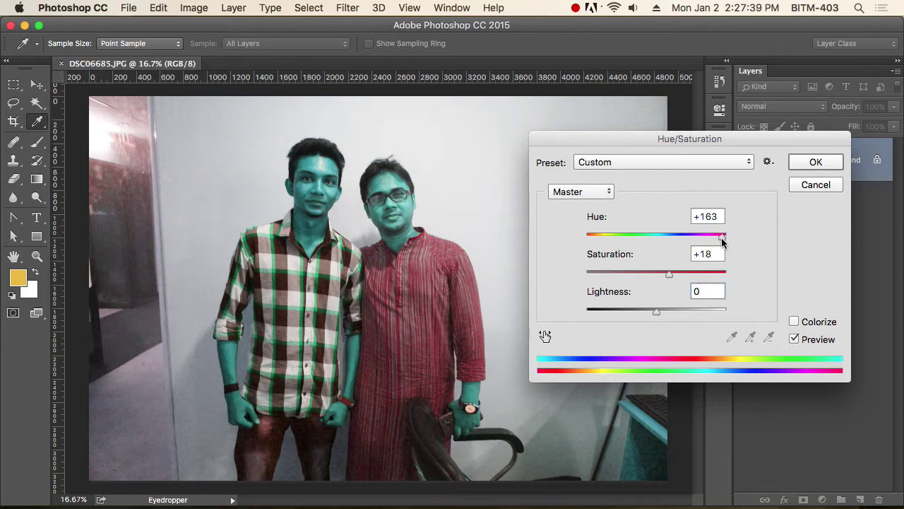
{"action": "mouse_move", "coordinate": [721, 235]}
{"action": "left_mouse_down"}
{"action": "mouse_move", "coordinate": [662, 238]}
{"action": "mouse_move", "coordinate": [691, 239]}
{"action": "left_mouse_up"}
Apply the Hue/Saturation change with OK, then undo it.
{"action": "left_click", "coordinate": [815, 162]}
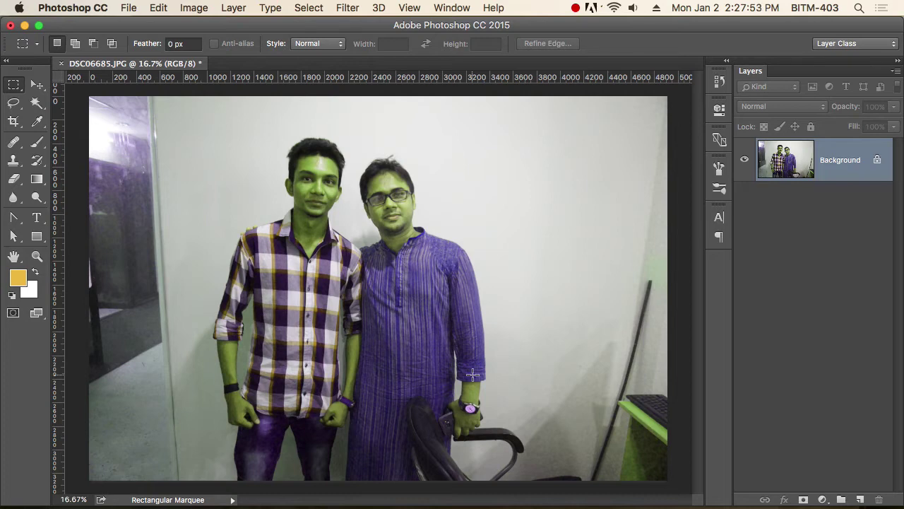
{"action": "key", "text": "super+z"}
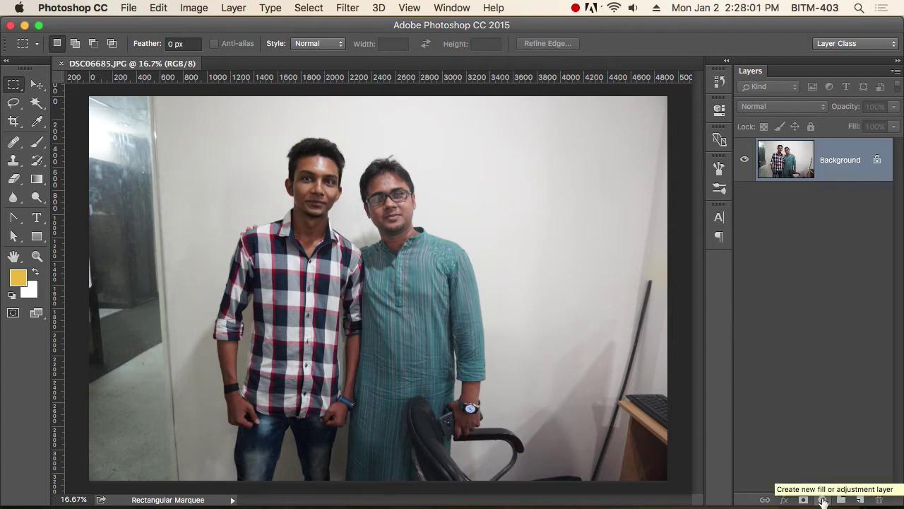
Add a Hue/Saturation adjustment layer with Hue +102, turning skin green and clothes purple.
{"action": "left_click", "coordinate": [823, 499]}
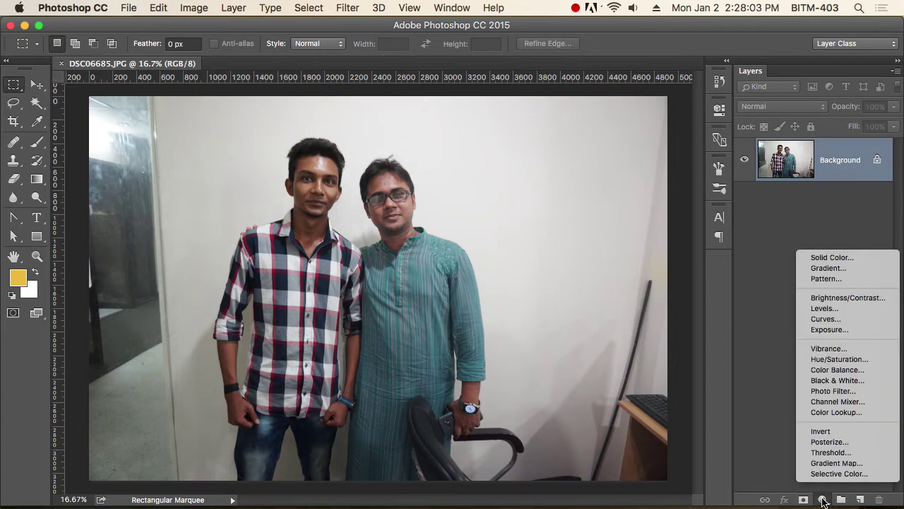
{"action": "left_click", "coordinate": [840, 359]}
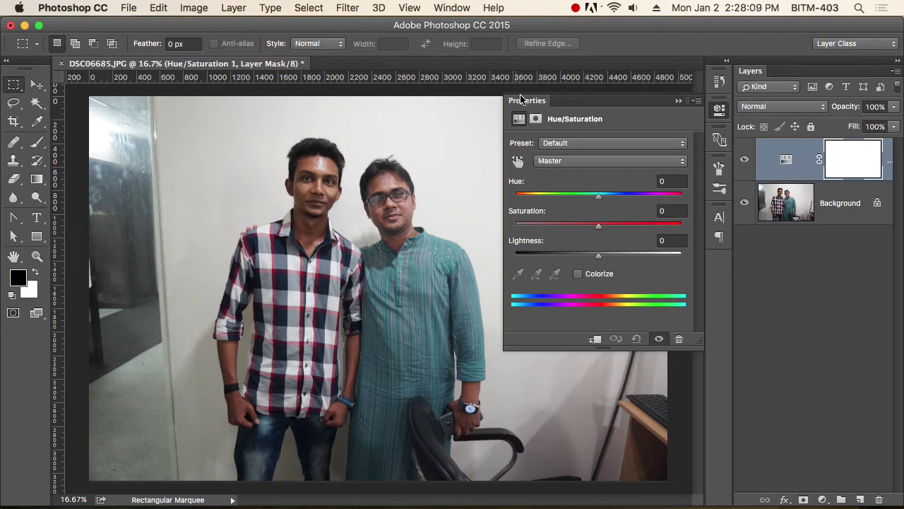
{"action": "left_click_drag", "start_coordinate": [531, 104], "coordinate": [332, 116]}
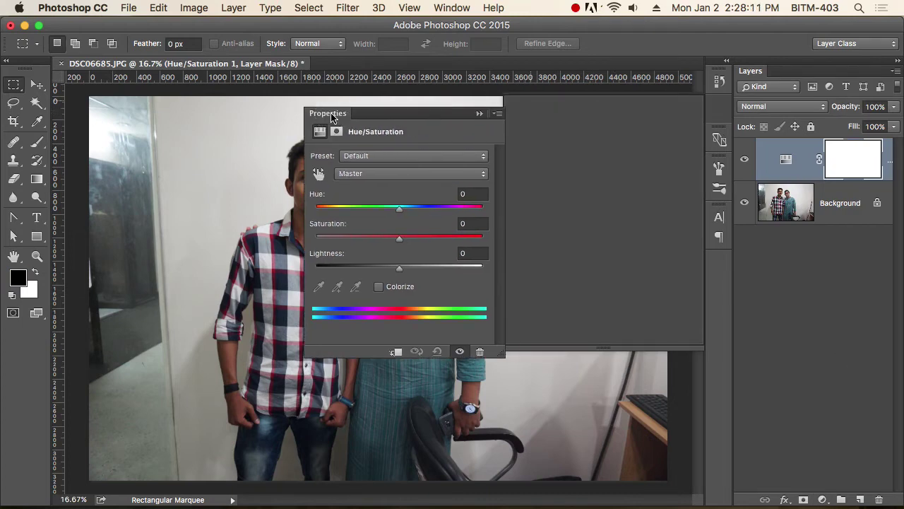
{"action": "left_click_drag", "start_coordinate": [394, 108], "coordinate": [459, 134]}
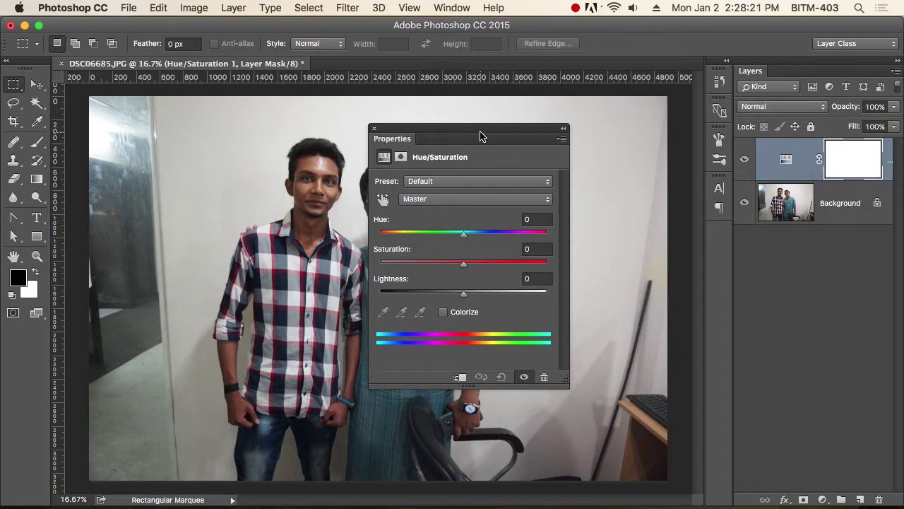
{"action": "left_click_drag", "start_coordinate": [480, 134], "coordinate": [627, 163]}
{"action": "left_click_drag", "start_coordinate": [610, 262], "coordinate": [668, 262]}
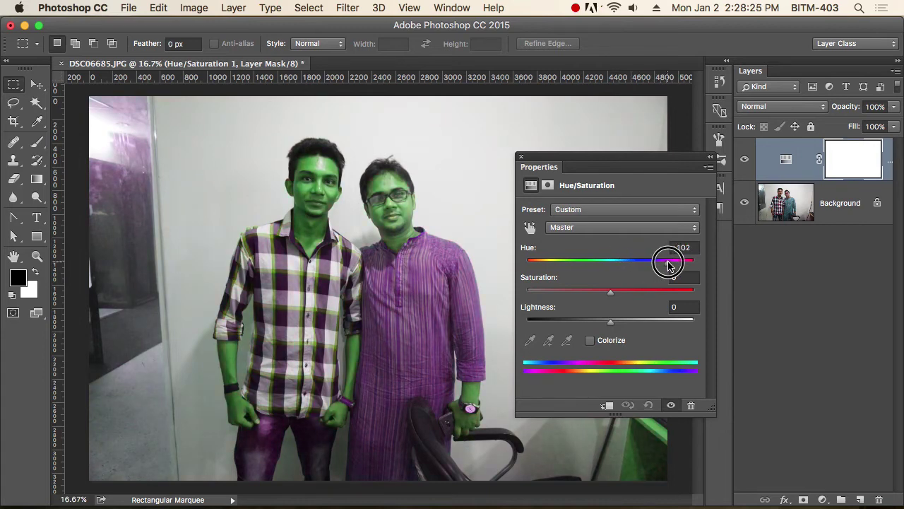
Close the Properties panel and save the photo as DSC06685.psd on the Desktop.
{"action": "left_click", "coordinate": [521, 156]}
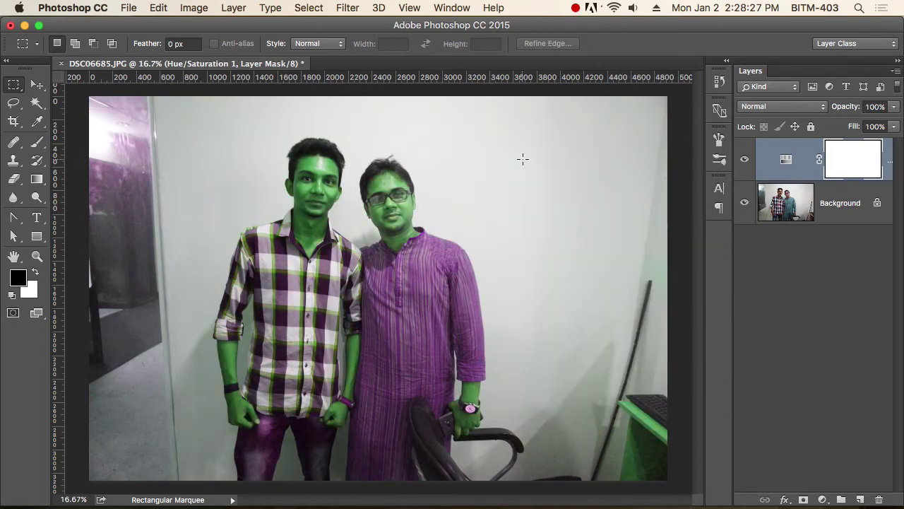
{"action": "key", "text": "super+shift+s"}
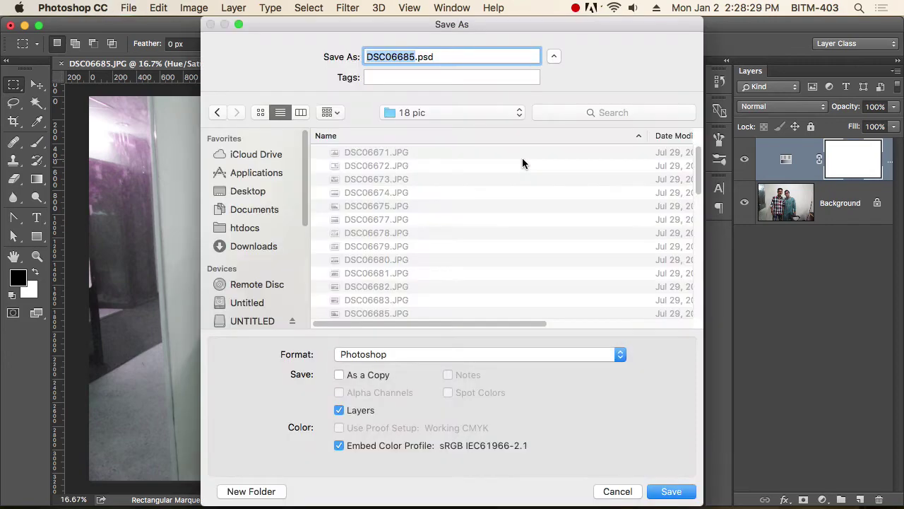
{"action": "left_click", "coordinate": [248, 192]}
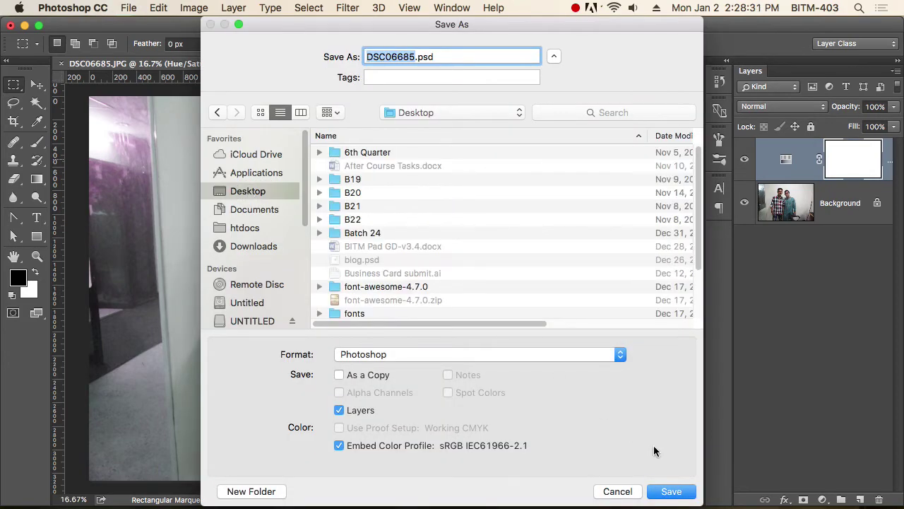
{"action": "left_click", "coordinate": [676, 490]}
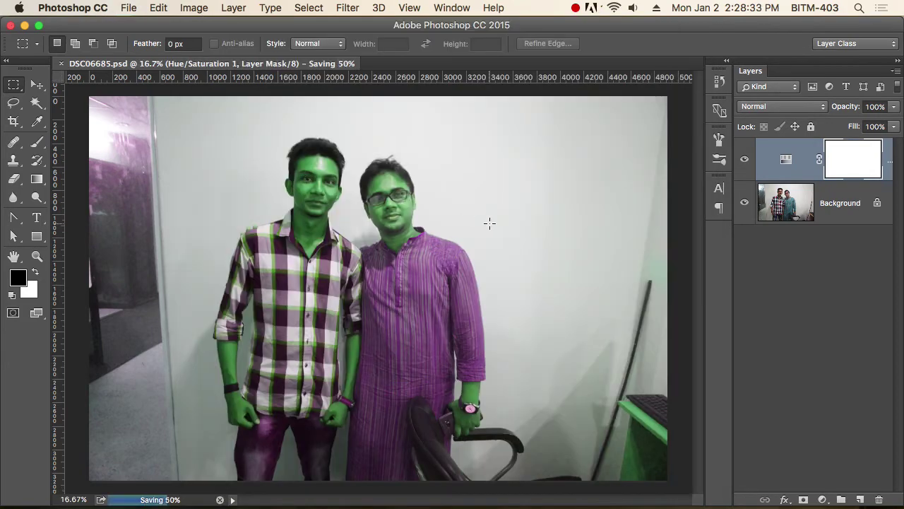
Close the document and reopen DSC06685.psd from the Desktop.
{"action": "key", "text": "super+w"}
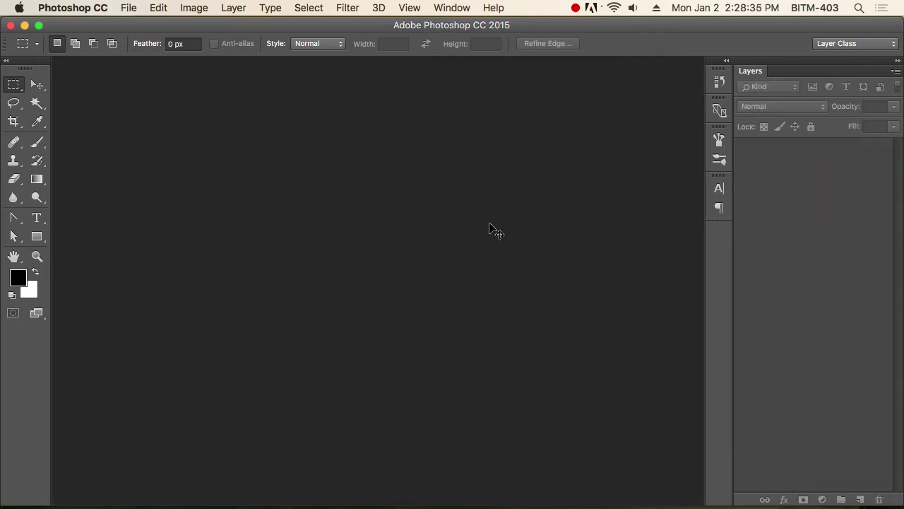
{"action": "key", "text": "super+o"}
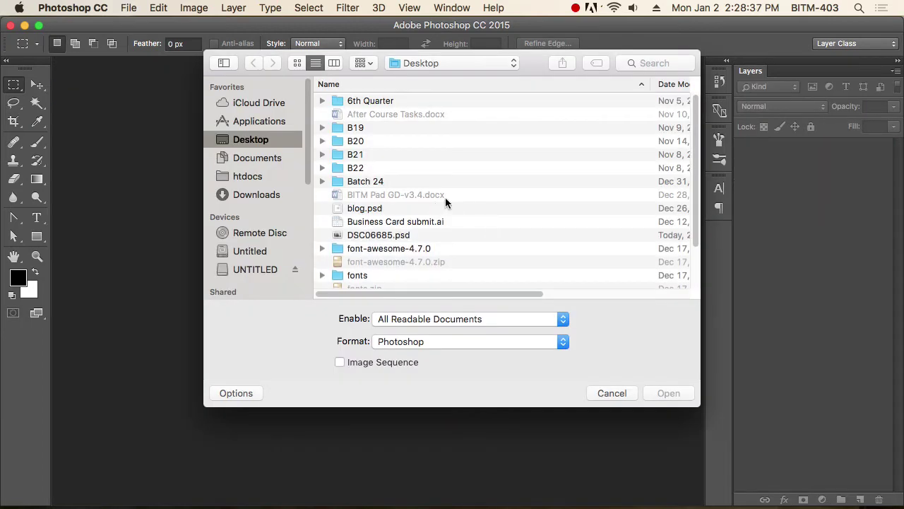
{"action": "left_click", "coordinate": [668, 84]}
{"action": "left_click", "coordinate": [385, 101]}
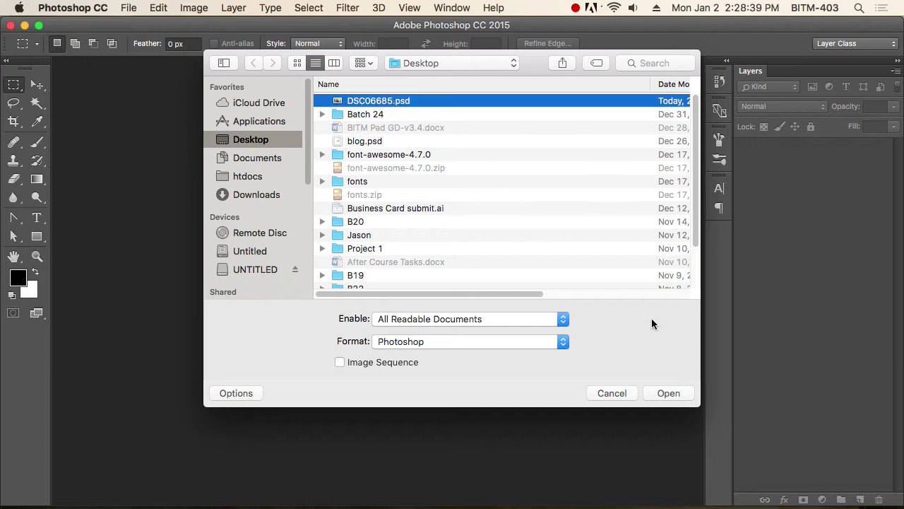
{"action": "left_click", "coordinate": [668, 392]}
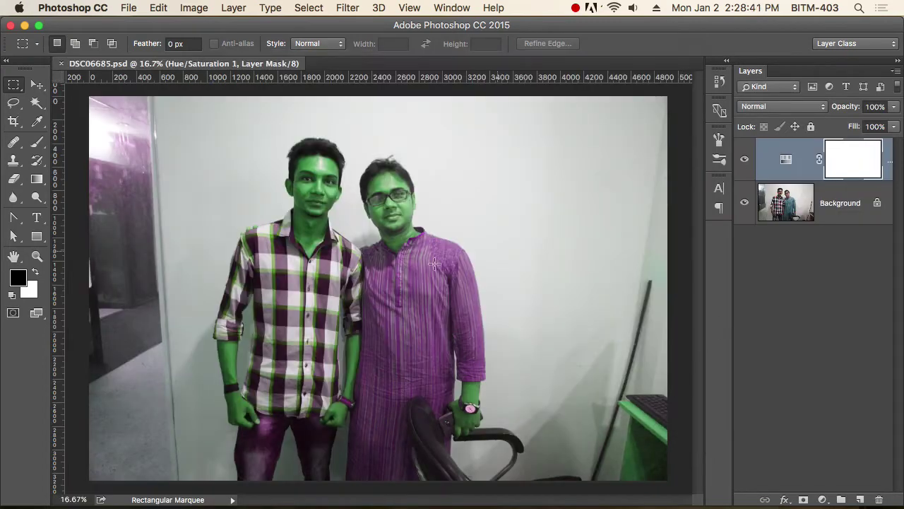
Hide the Hue/Saturation 1 layer to compare with the original colours, then show it again.
{"action": "left_click", "coordinate": [744, 160]}
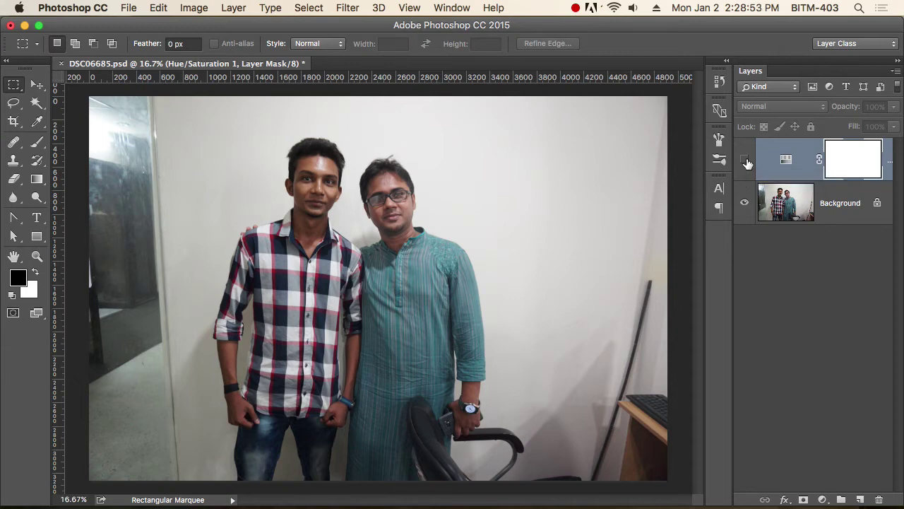
{"action": "left_click", "coordinate": [745, 161]}
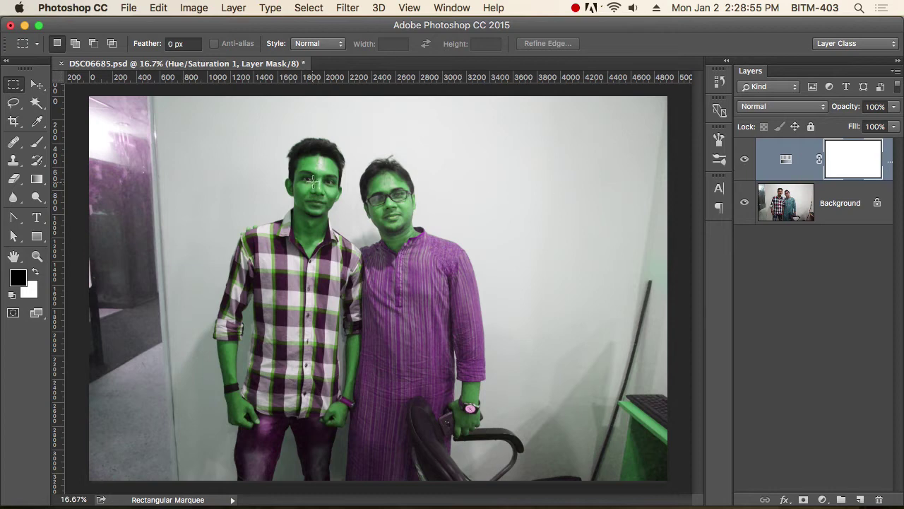
Set the Hue/Saturation 1 hue to -102 and select its layer mask for painting.
{"action": "double_click", "coordinate": [784, 161]}
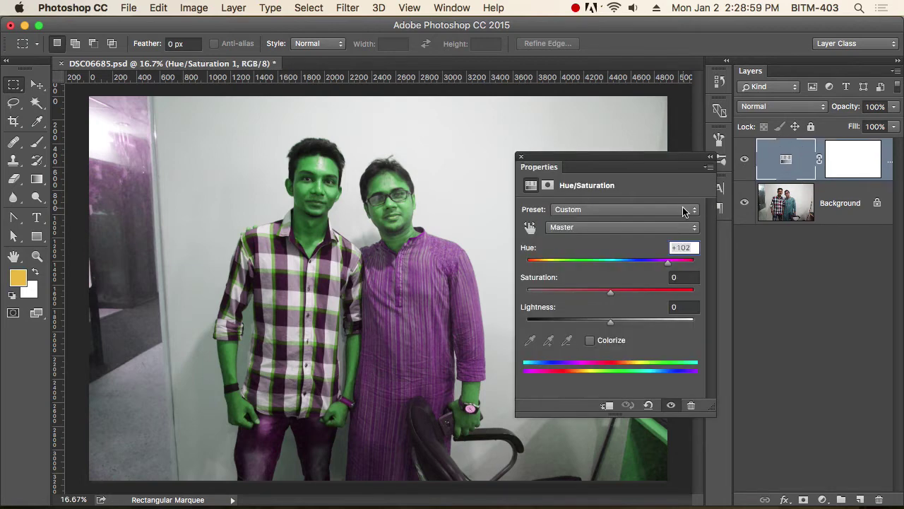
{"action": "left_click", "coordinate": [665, 264]}
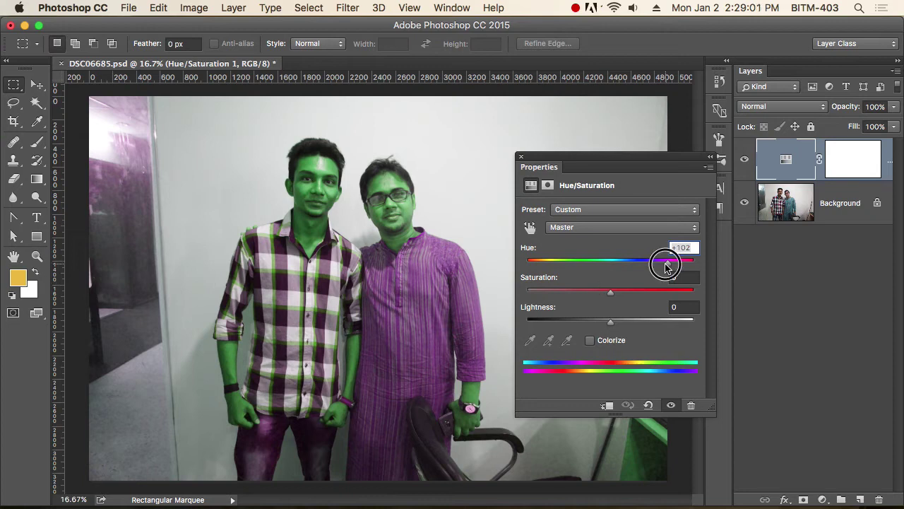
{"action": "left_click_drag", "start_coordinate": [666, 264], "coordinate": [553, 269]}
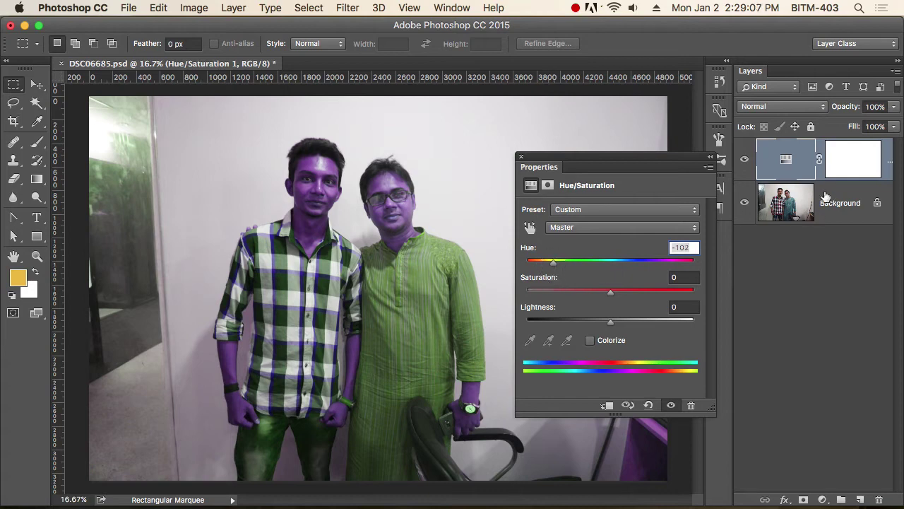
{"action": "left_click", "coordinate": [520, 157]}
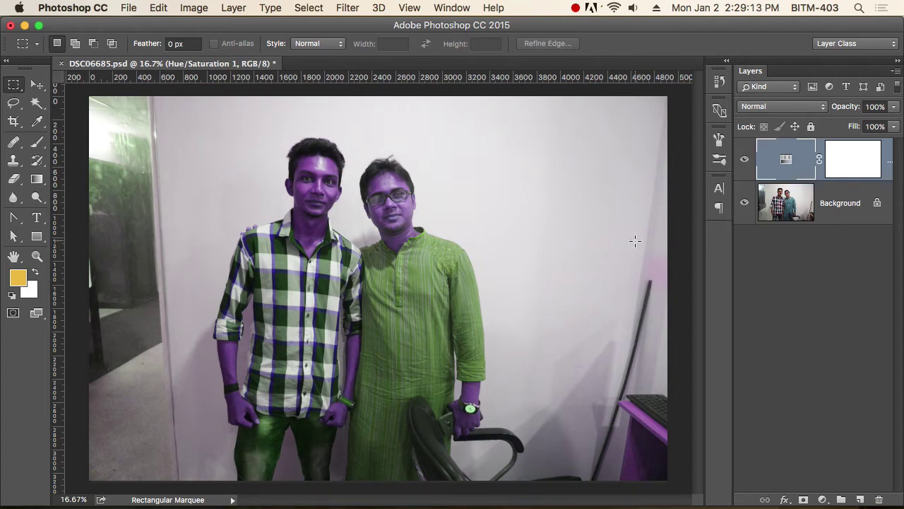
{"action": "left_click", "coordinate": [854, 163]}
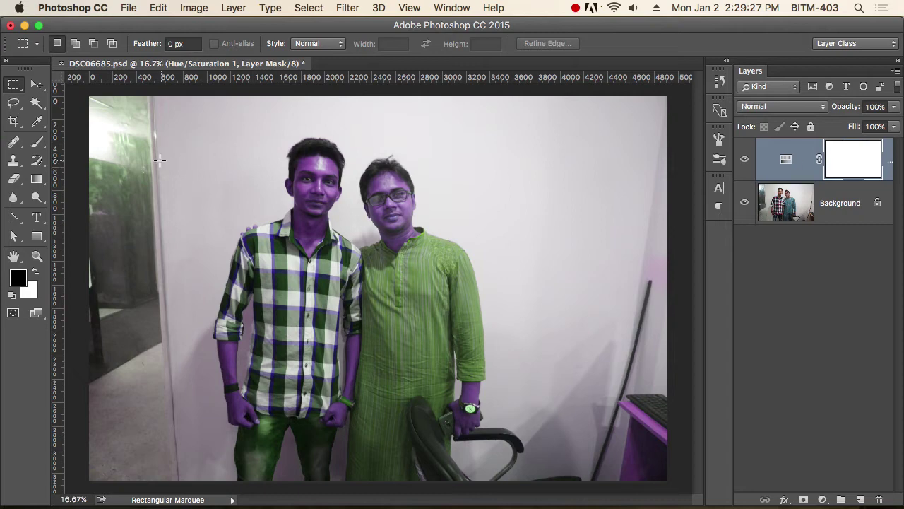
Paint black on the mask over the right man's head to restore his original colours.
{"action": "left_click", "coordinate": [37, 142]}
{"action": "mouse_move", "coordinate": [394, 180]}
{"action": "left_mouse_down"}
{"action": "mouse_move", "coordinate": [409, 216]}
{"action": "mouse_move", "coordinate": [399, 247]}
{"action": "mouse_move", "coordinate": [385, 230]}
{"action": "mouse_move", "coordinate": [417, 231]}
{"action": "mouse_move", "coordinate": [466, 258]}
{"action": "mouse_move", "coordinate": [450, 234]}
{"action": "mouse_move", "coordinate": [476, 412]}
{"action": "mouse_move", "coordinate": [452, 417]}
{"action": "mouse_move", "coordinate": [456, 434]}
{"action": "mouse_move", "coordinate": [463, 362]}
{"action": "mouse_move", "coordinate": [442, 312]}
{"action": "mouse_move", "coordinate": [402, 333]}
{"action": "mouse_move", "coordinate": [375, 268]}
{"action": "mouse_move", "coordinate": [394, 329]}
{"action": "left_mouse_up"}
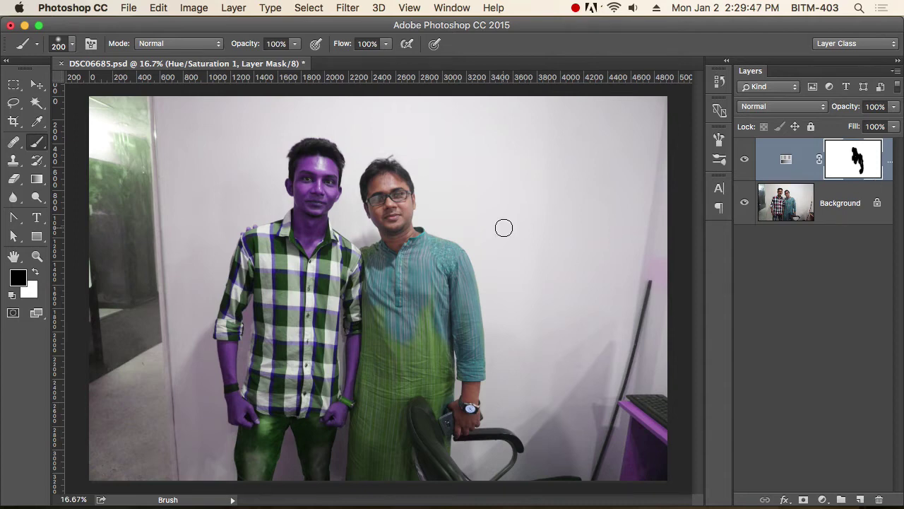
{"action": "left_click", "coordinate": [15, 87]}
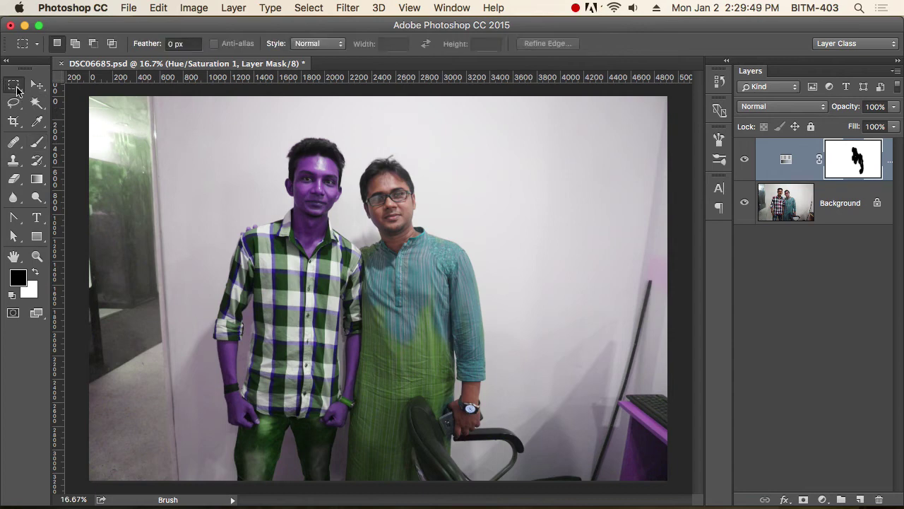
{"action": "left_click", "coordinate": [193, 7]}
{"action": "mouse_move", "coordinate": [217, 46]}
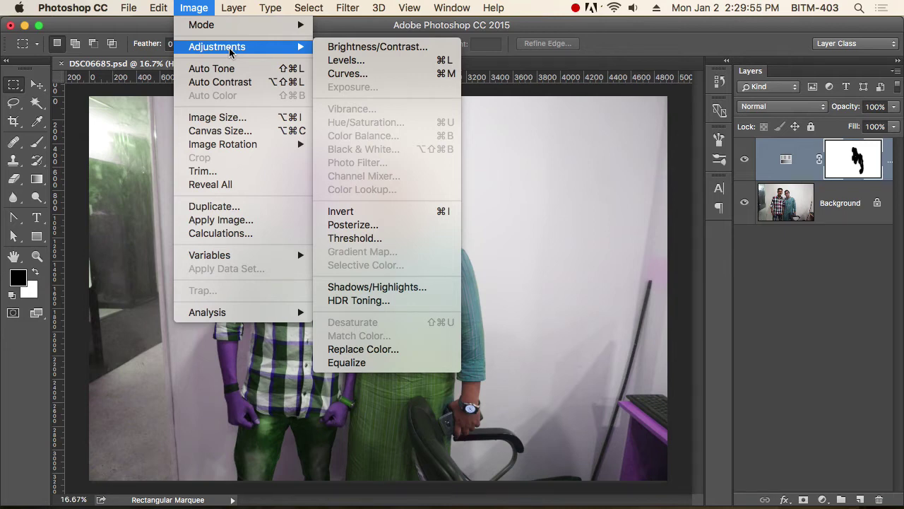
{"action": "key", "text": "Escape"}
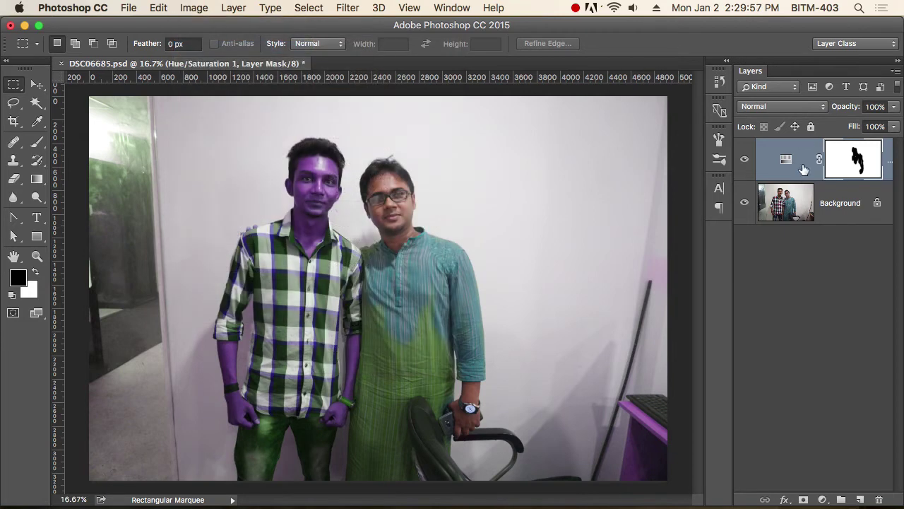
Toggle the hue adjustment's visibility to compare, then select its layer mask.
{"action": "left_click", "coordinate": [745, 160]}
{"action": "left_click", "coordinate": [744, 160]}
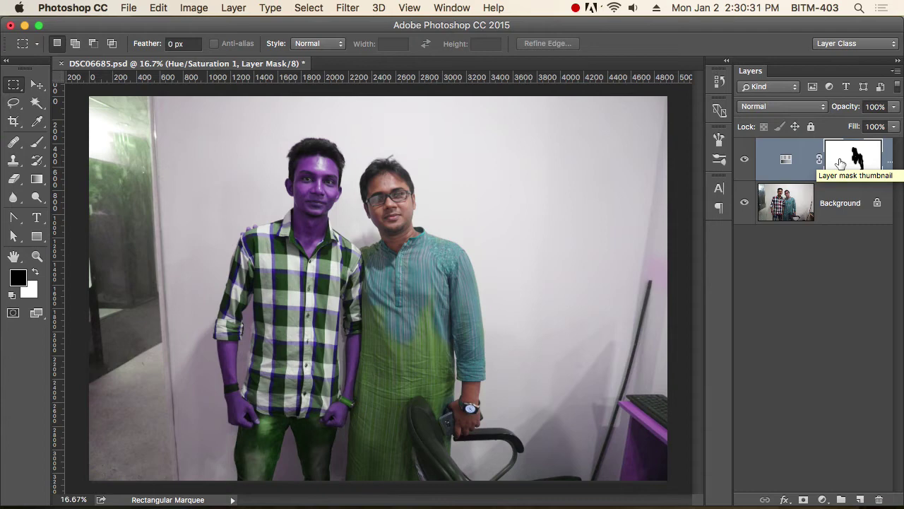
{"action": "left_click", "coordinate": [840, 163]}
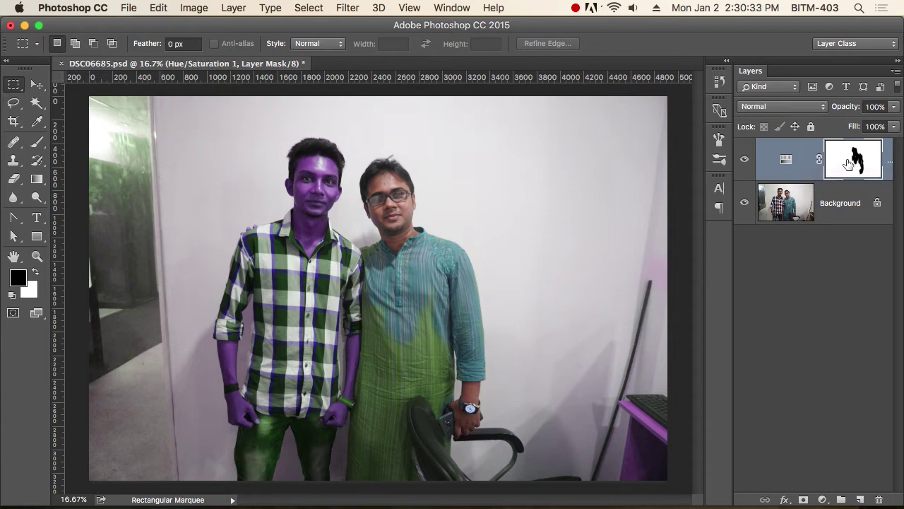
{"action": "left_click", "coordinate": [191, 8]}
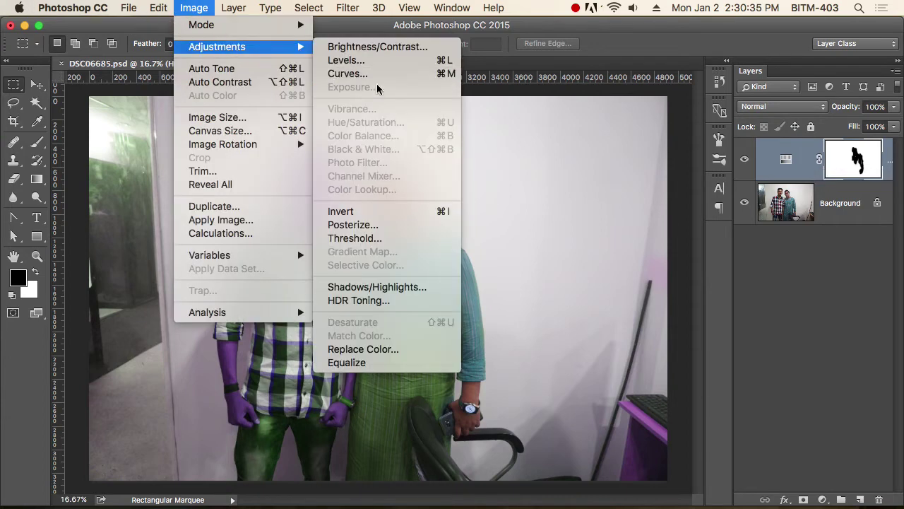
{"action": "mouse_move", "coordinate": [217, 47]}
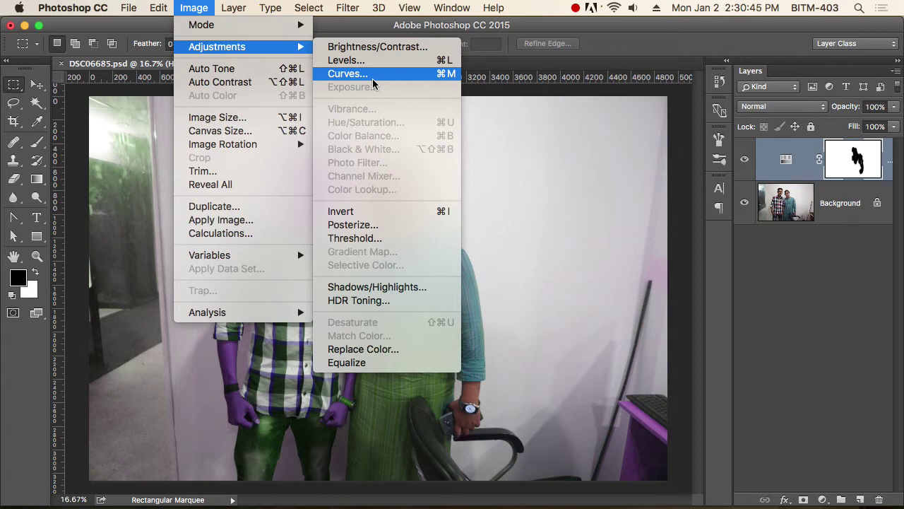
{"action": "left_click", "coordinate": [836, 404]}
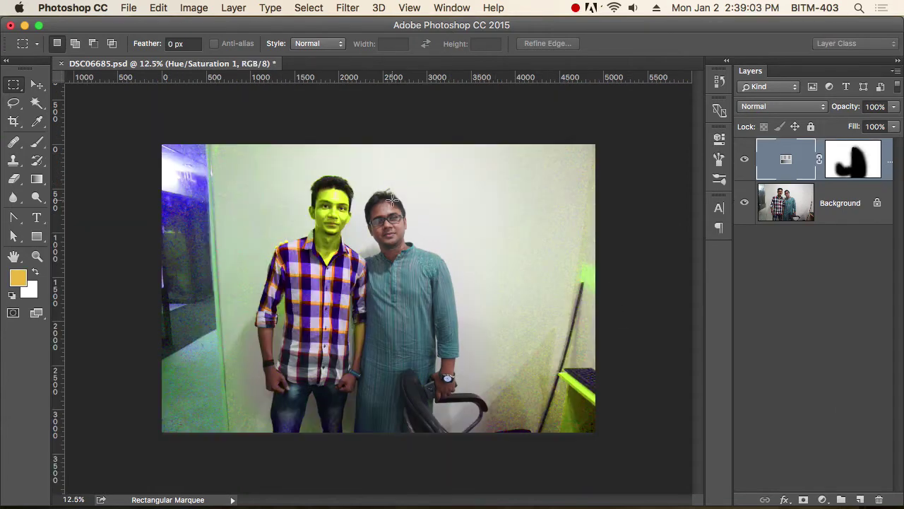
Delete the layer mask, then delete the Hue/Saturation 1 adjustment layer.
{"action": "left_click_drag", "start_coordinate": [867, 168], "coordinate": [879, 500]}
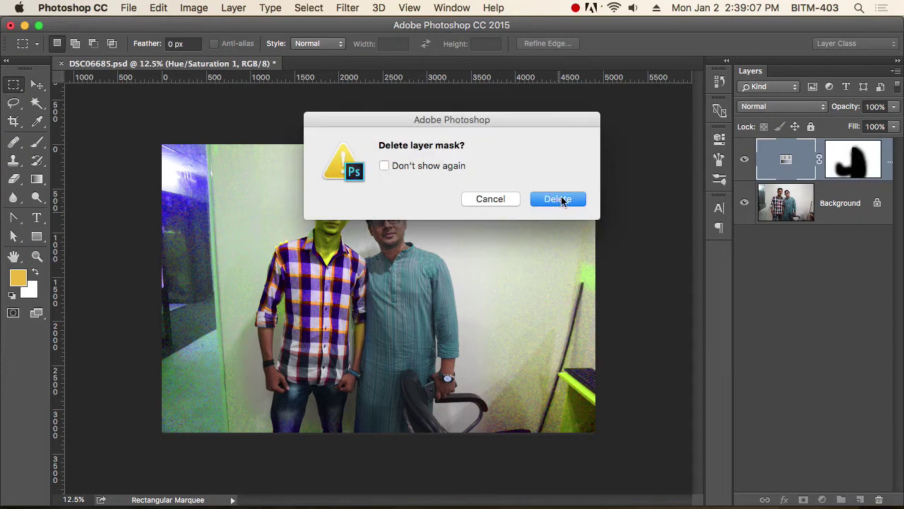
{"action": "left_click", "coordinate": [563, 200]}
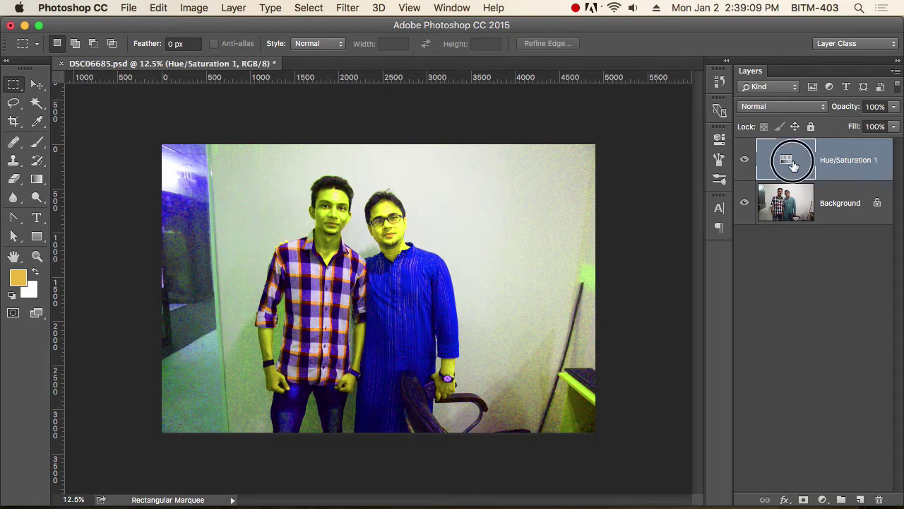
{"action": "left_click_drag", "start_coordinate": [786, 160], "coordinate": [880, 500]}
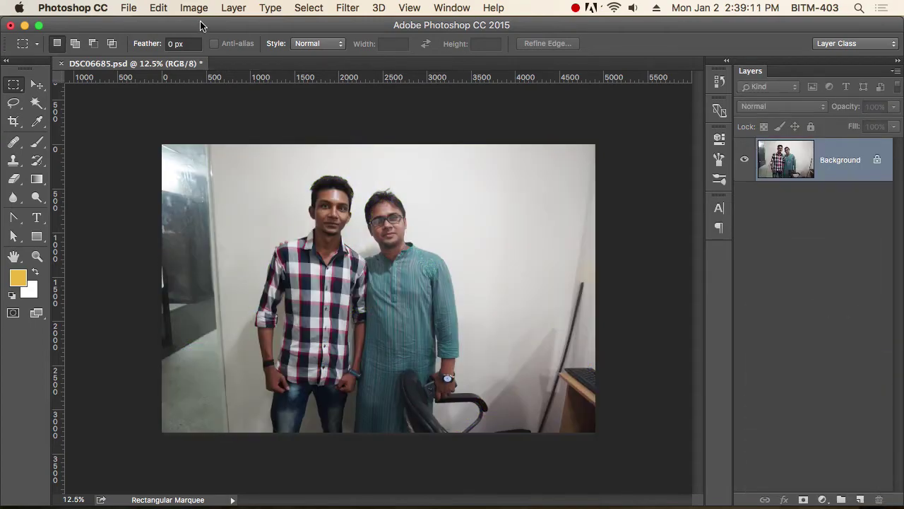
Open Brightness/Contrast and raise the brightness from 36 to 76.
{"action": "left_click", "coordinate": [193, 8]}
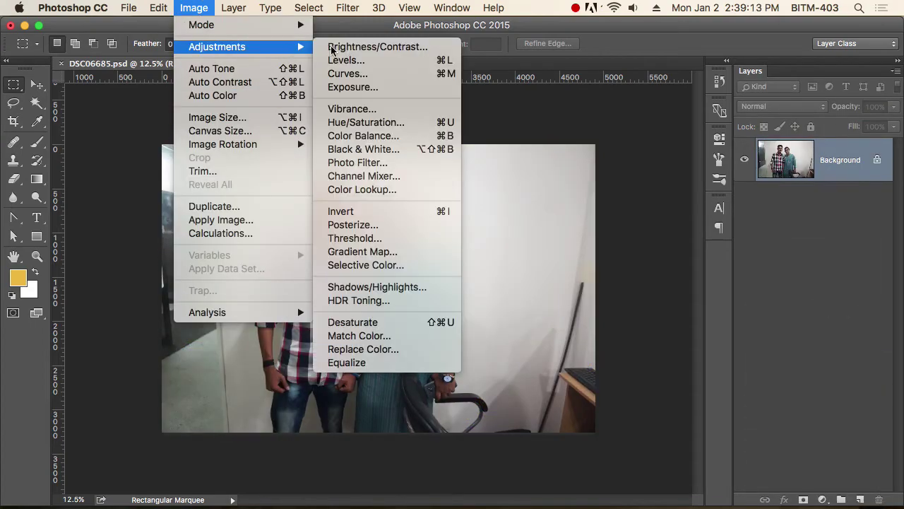
{"action": "left_click", "coordinate": [379, 47]}
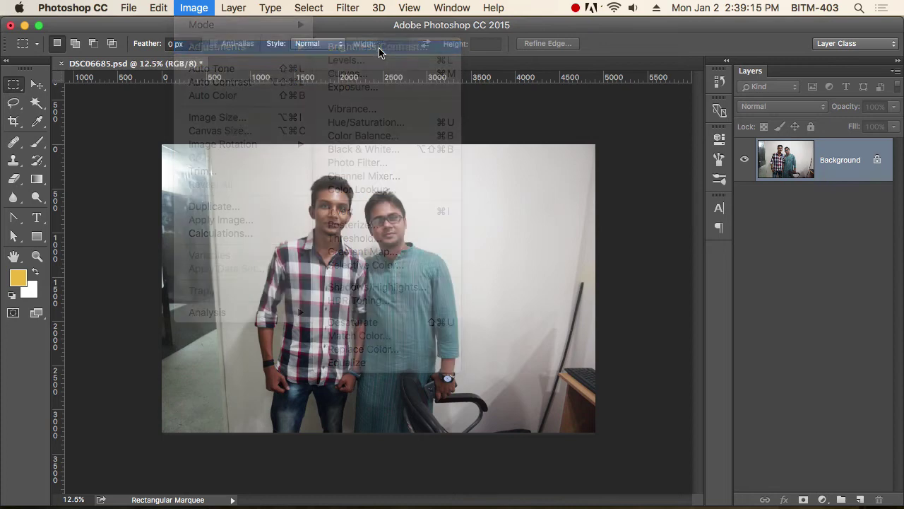
{"action": "left_click_drag", "start_coordinate": [728, 179], "coordinate": [545, 154]}
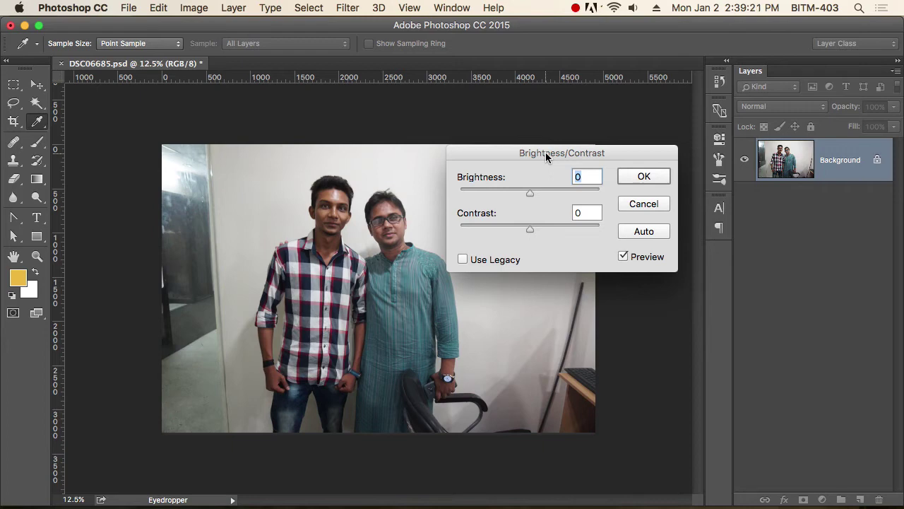
{"action": "left_click", "coordinate": [547, 191]}
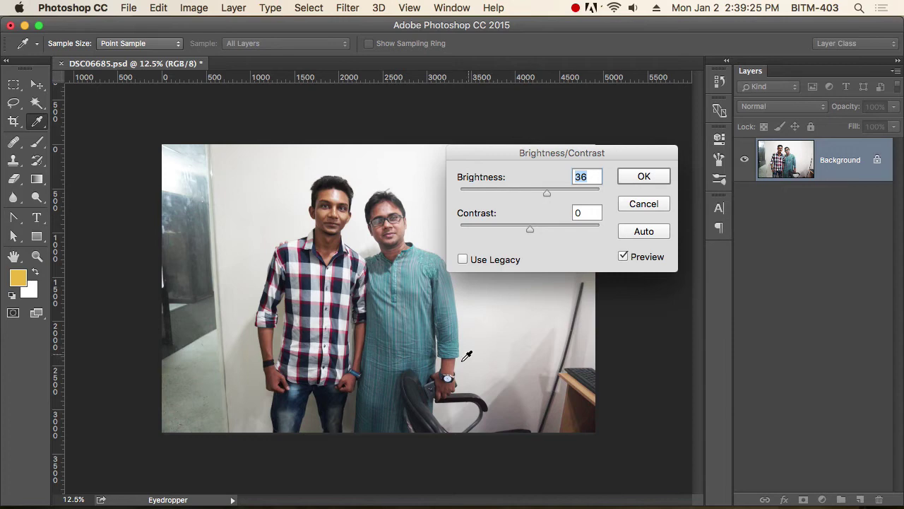
{"action": "scroll", "coordinate": [391, 351], "scroll_direction": "up", "scroll_amount": 1}
{"action": "scroll", "coordinate": [392, 351], "scroll_direction": "up", "scroll_amount": 1}
{"action": "scroll", "coordinate": [340, 275], "scroll_direction": "right", "scroll_amount": 3}
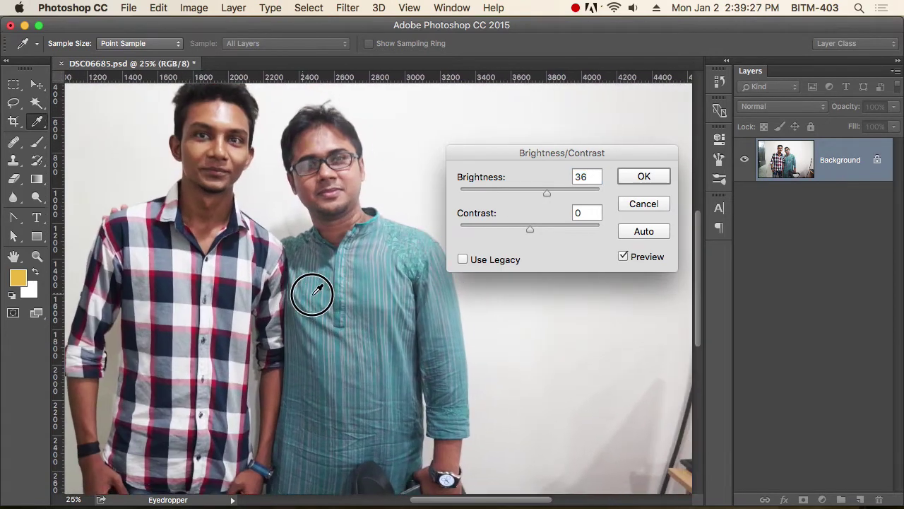
{"action": "left_click_drag", "start_coordinate": [550, 192], "coordinate": [565, 195]}
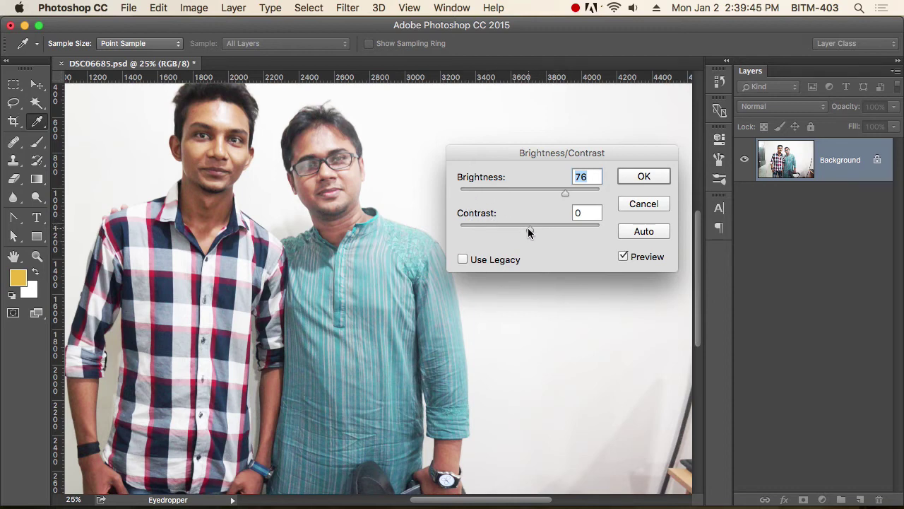
Try contrast values: up to 39, back to 0, then raise it again while zooming.
{"action": "left_click_drag", "start_coordinate": [528, 228], "coordinate": [557, 227]}
{"action": "key", "text": "alt"}
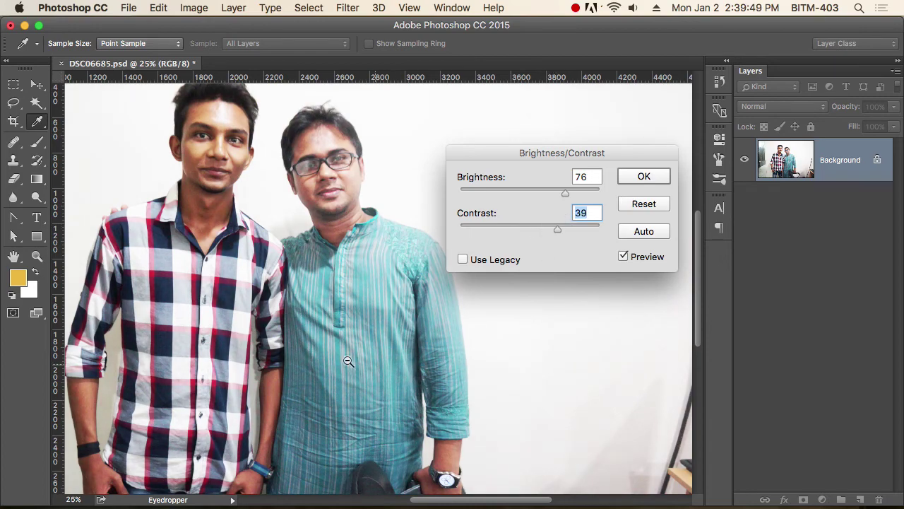
{"action": "left_click", "coordinate": [348, 361], "text": "alt"}
{"action": "left_click", "coordinate": [343, 354], "text": "alt"}
{"action": "left_click_drag", "start_coordinate": [562, 228], "coordinate": [527, 235]}
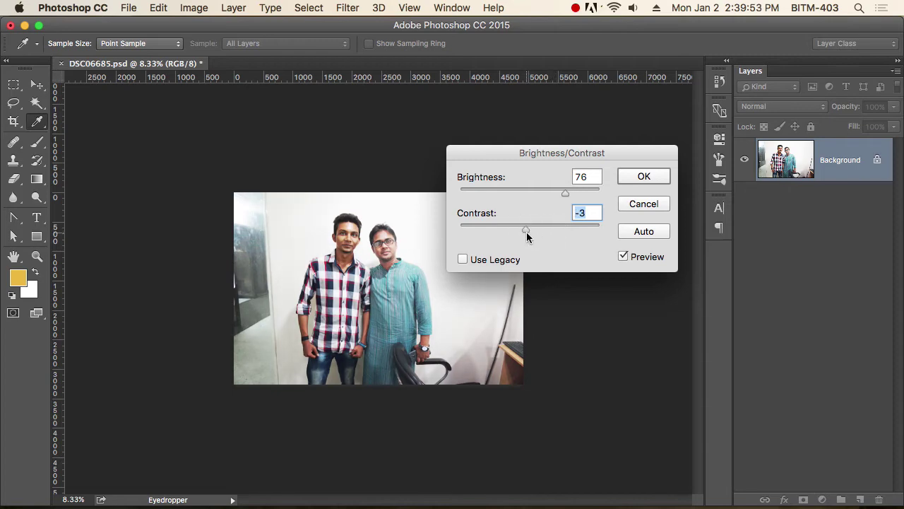
{"action": "type", "text": "0"}
{"action": "mouse_move", "coordinate": [353, 244]}
{"action": "left_mouse_down"}
{"action": "mouse_move", "coordinate": [442, 281]}
{"action": "mouse_move", "coordinate": [383, 282]}
{"action": "left_mouse_up"}
{"action": "mouse_move", "coordinate": [536, 230]}
{"action": "left_mouse_down"}
{"action": "mouse_move", "coordinate": [572, 231]}
{"action": "mouse_move", "coordinate": [553, 230]}
{"action": "left_mouse_up"}
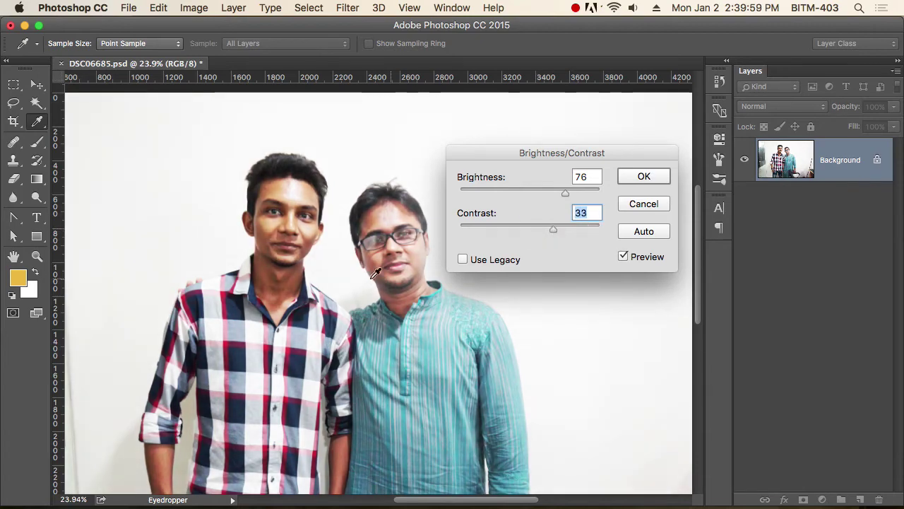
{"action": "left_click", "coordinate": [287, 280]}
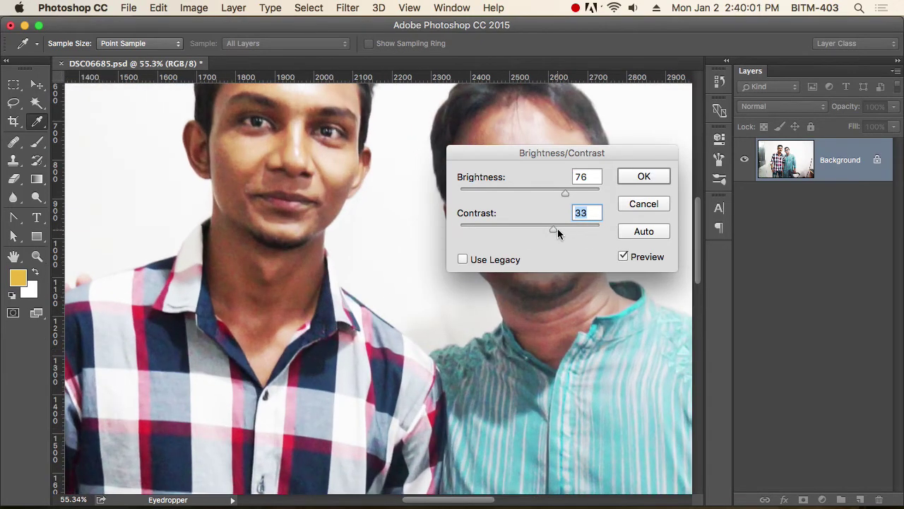
{"action": "mouse_move", "coordinate": [557, 229]}
{"action": "left_mouse_down"}
{"action": "mouse_move", "coordinate": [585, 230]}
{"action": "mouse_move", "coordinate": [553, 229]}
{"action": "left_mouse_up"}
Push brightness to 86 and contrast to 74, then try the Auto setting.
{"action": "mouse_move", "coordinate": [565, 192]}
{"action": "left_mouse_down"}
{"action": "mouse_move", "coordinate": [583, 196]}
{"action": "mouse_move", "coordinate": [571, 199]}
{"action": "left_mouse_up"}
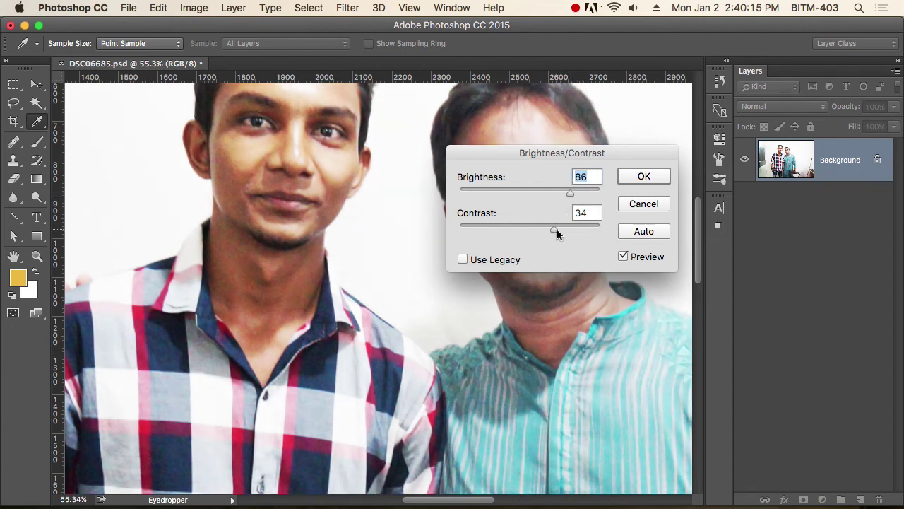
{"action": "left_click_drag", "start_coordinate": [556, 230], "coordinate": [577, 230]}
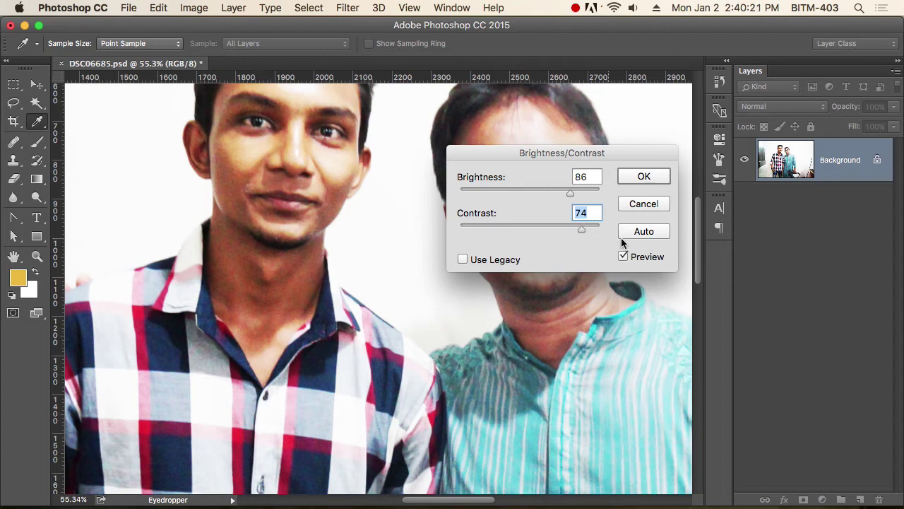
{"action": "left_click", "coordinate": [651, 231]}
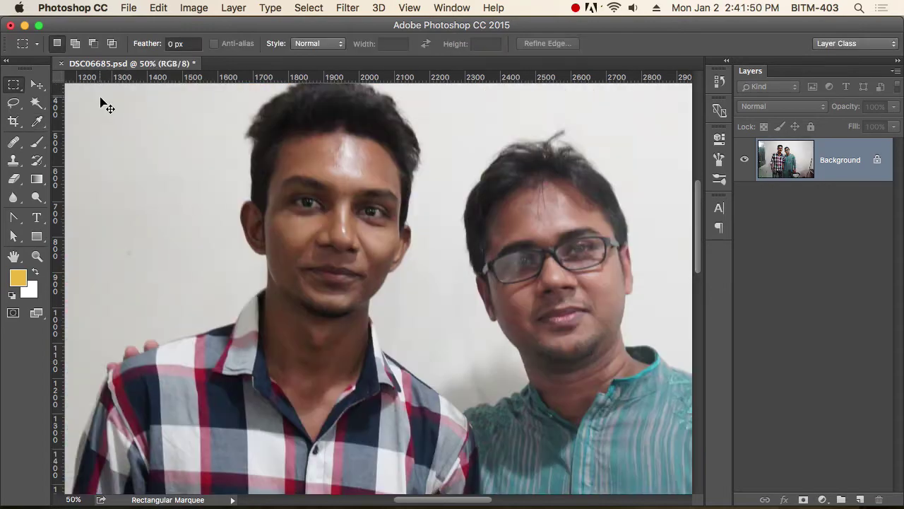
Open Levels and nudge the black input level up to 1.
{"action": "left_click", "coordinate": [198, 7]}
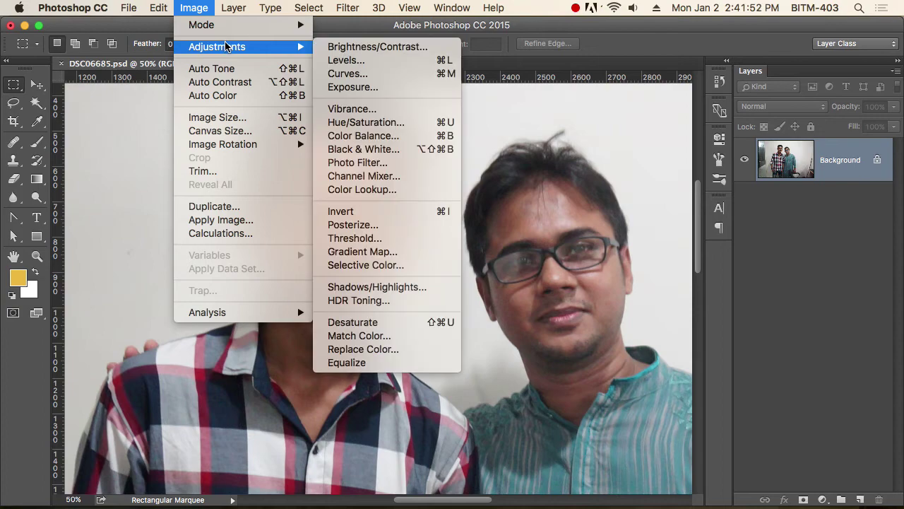
{"action": "mouse_move", "coordinate": [217, 46]}
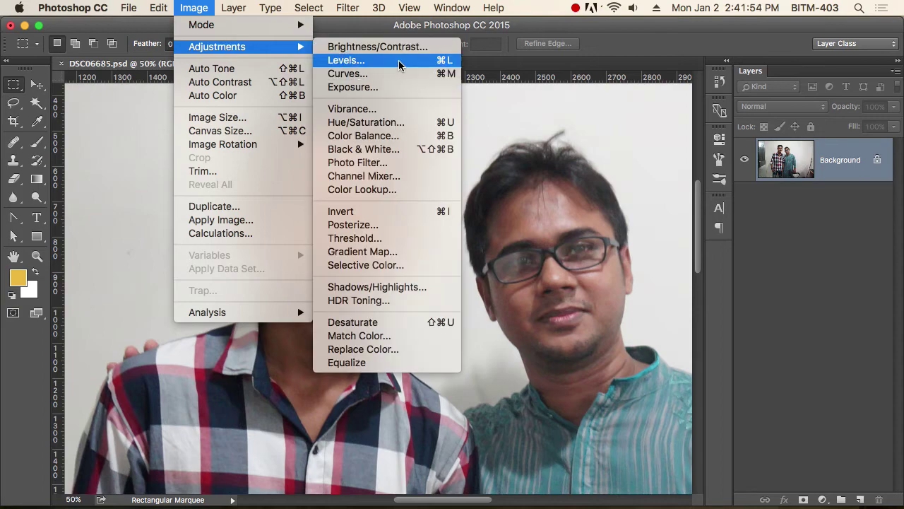
{"action": "left_click", "coordinate": [399, 65]}
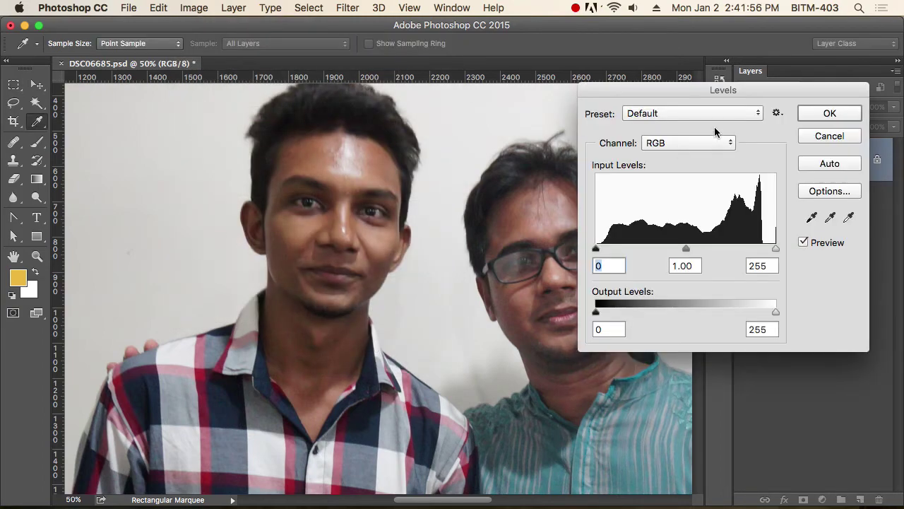
{"action": "mouse_move", "coordinate": [707, 90]}
{"action": "left_mouse_down"}
{"action": "mouse_move", "coordinate": [525, 89]}
{"action": "mouse_move", "coordinate": [575, 95]}
{"action": "left_mouse_up"}
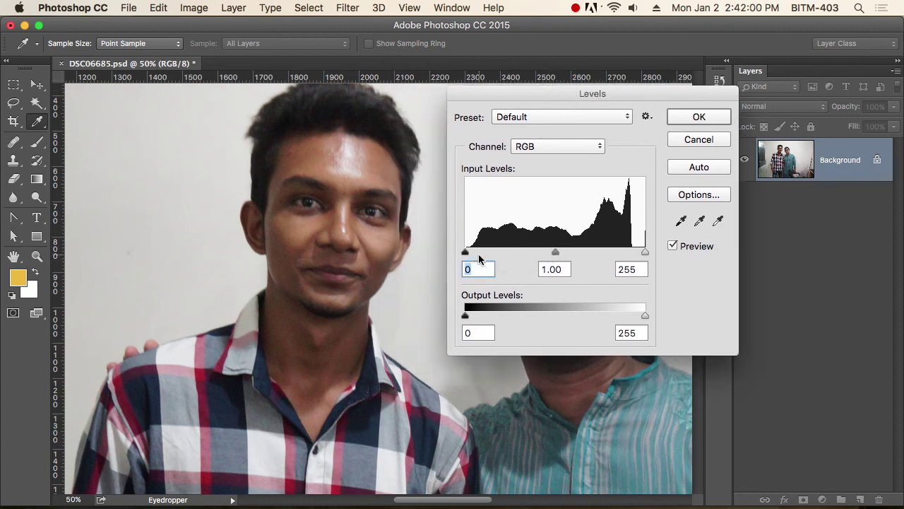
{"action": "left_click", "coordinate": [647, 252]}
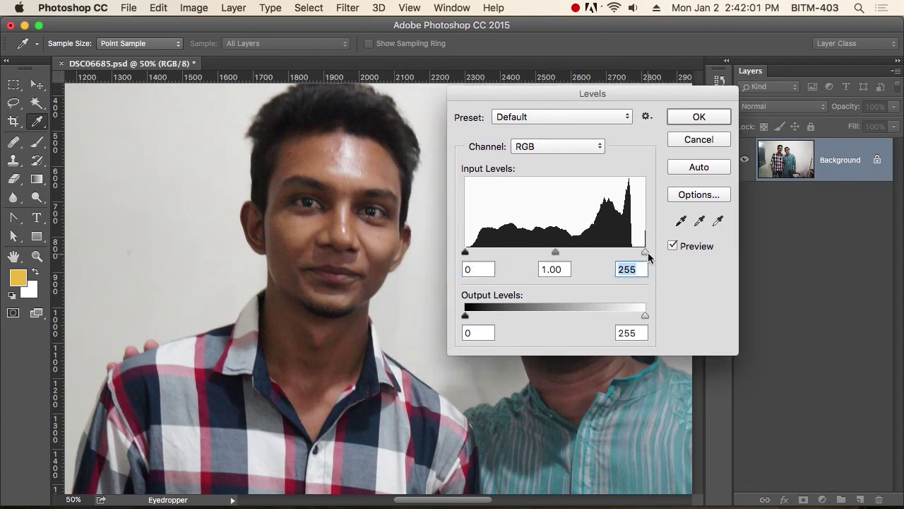
{"action": "left_click", "coordinate": [556, 255]}
{"action": "left_click_drag", "start_coordinate": [464, 253], "coordinate": [465, 252]}
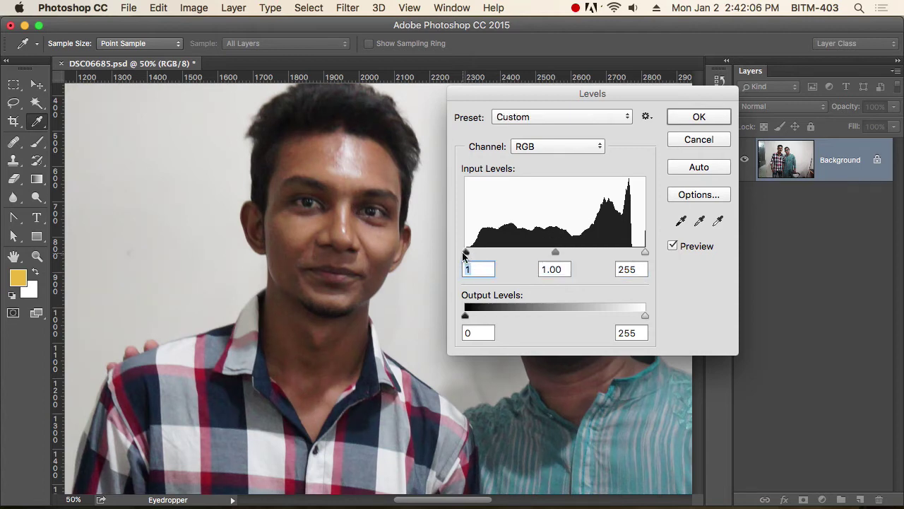
{"action": "left_click_drag", "start_coordinate": [644, 252], "coordinate": [645, 252]}
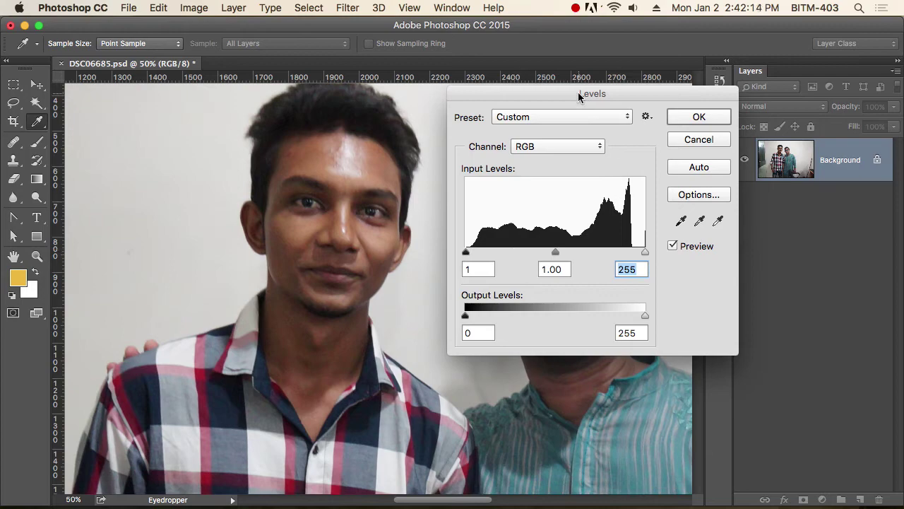
Zoom out to the whole photo and drop the white input level to 106.
{"action": "left_click_drag", "start_coordinate": [578, 93], "coordinate": [692, 125]}
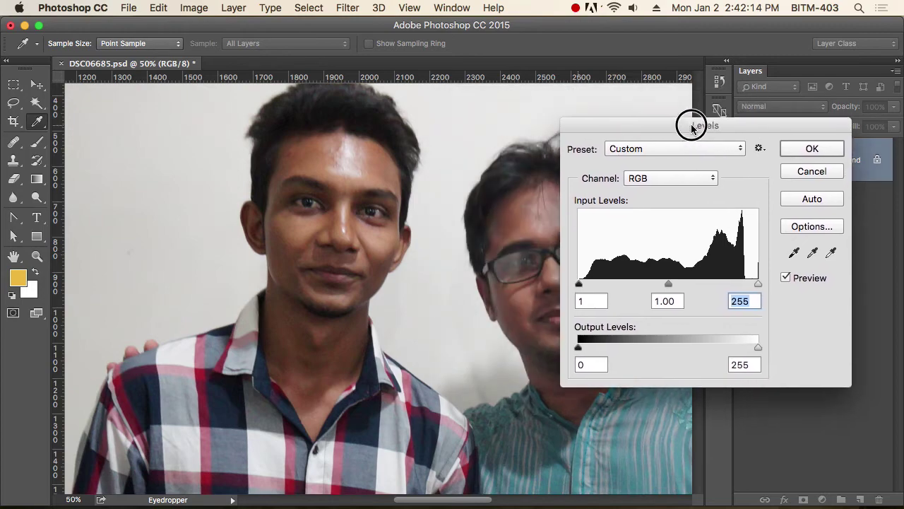
{"action": "left_click", "coordinate": [423, 242], "text": "alt"}
{"action": "scroll", "coordinate": [430, 247], "scroll_direction": "right", "scroll_amount": 5}
{"action": "scroll", "coordinate": [410, 240], "scroll_direction": "down", "scroll_amount": 2}
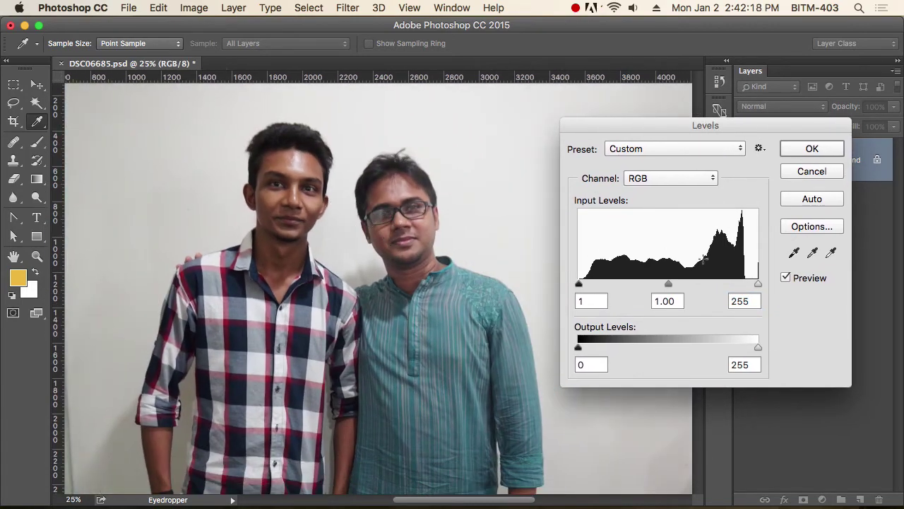
{"action": "left_click_drag", "start_coordinate": [717, 128], "coordinate": [717, 144]}
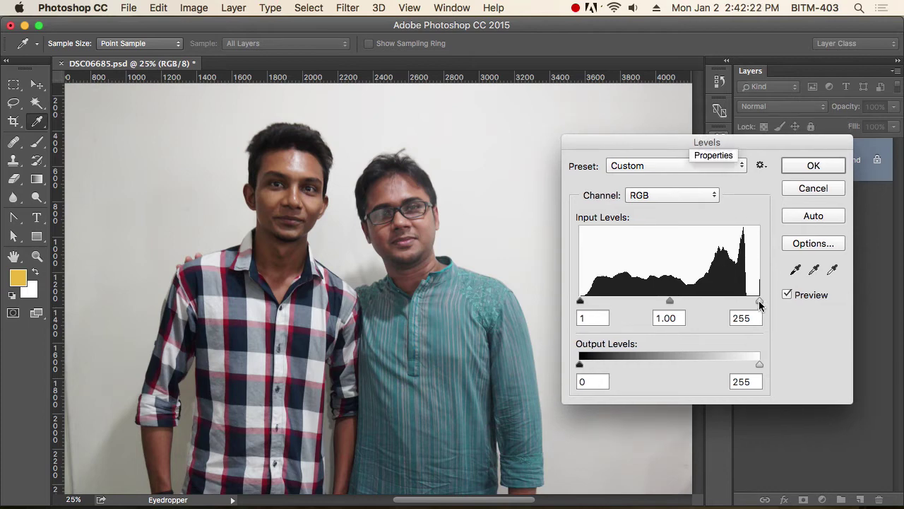
{"action": "left_click_drag", "start_coordinate": [760, 303], "coordinate": [654, 305]}
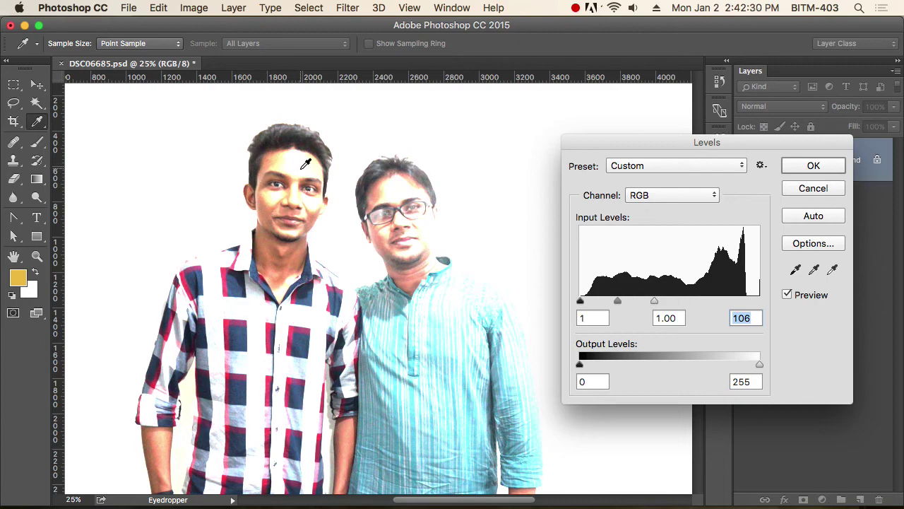
Preview a lower white input, restore it to 255, then raise the black input to darken.
{"action": "left_click", "coordinate": [655, 302]}
{"action": "mouse_move", "coordinate": [655, 303]}
{"action": "left_mouse_down"}
{"action": "mouse_move", "coordinate": [611, 305]}
{"action": "mouse_move", "coordinate": [634, 302]}
{"action": "left_mouse_up"}
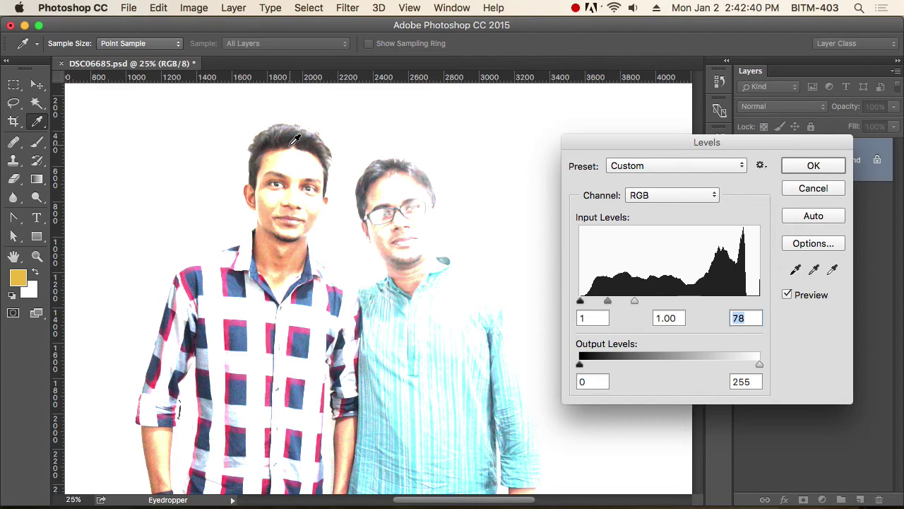
{"action": "left_click_drag", "start_coordinate": [635, 300], "coordinate": [777, 303]}
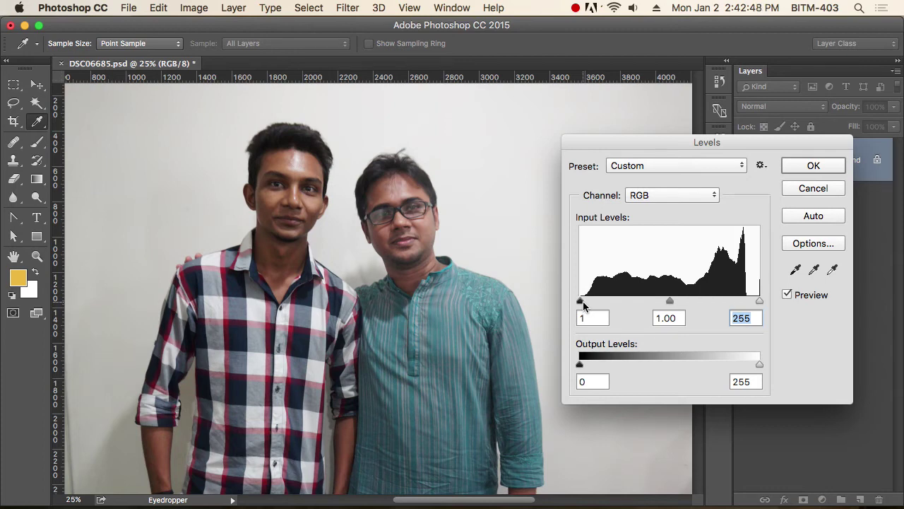
{"action": "mouse_move", "coordinate": [583, 301]}
{"action": "left_mouse_down"}
{"action": "mouse_move", "coordinate": [561, 302]}
{"action": "mouse_move", "coordinate": [654, 302]}
{"action": "left_mouse_up"}
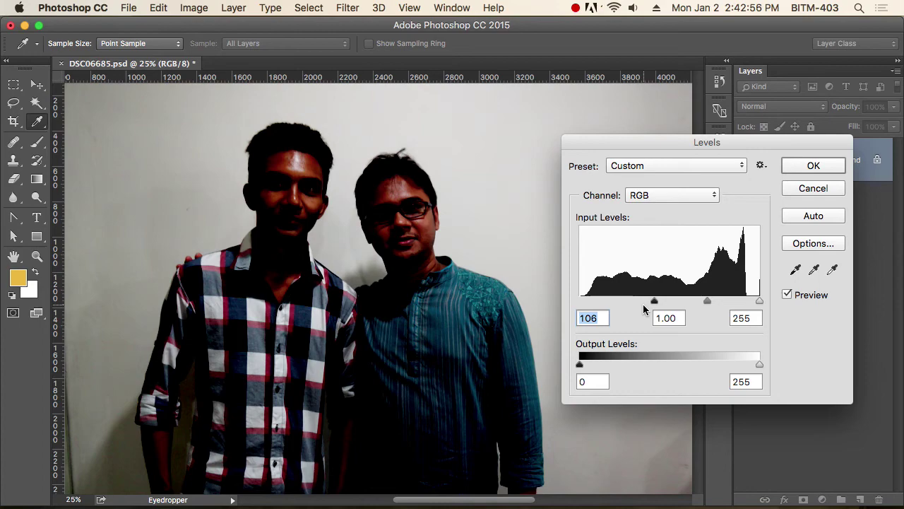
{"action": "mouse_move", "coordinate": [654, 302]}
{"action": "left_mouse_down"}
{"action": "mouse_move", "coordinate": [695, 306]}
{"action": "mouse_move", "coordinate": [567, 301]}
{"action": "left_mouse_up"}
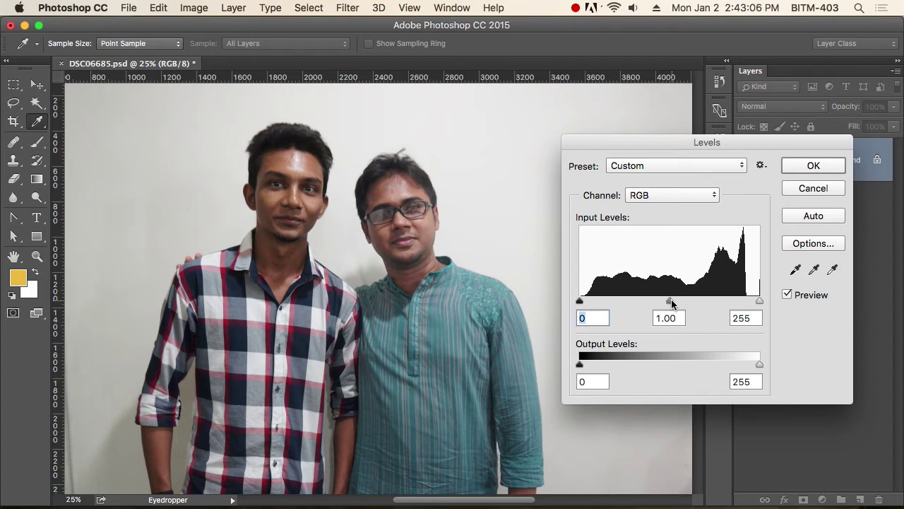
Adjust the midtone slider, set the white input to 217 and raise black for contrast.
{"action": "mouse_move", "coordinate": [670, 300]}
{"action": "left_mouse_down"}
{"action": "mouse_move", "coordinate": [617, 300]}
{"action": "mouse_move", "coordinate": [718, 308]}
{"action": "left_mouse_up"}
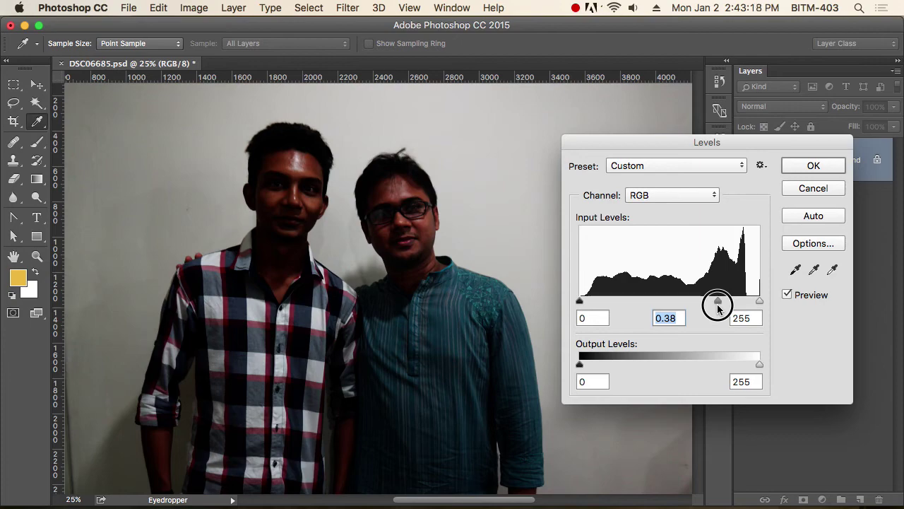
{"action": "left_click_drag", "start_coordinate": [717, 309], "coordinate": [656, 308]}
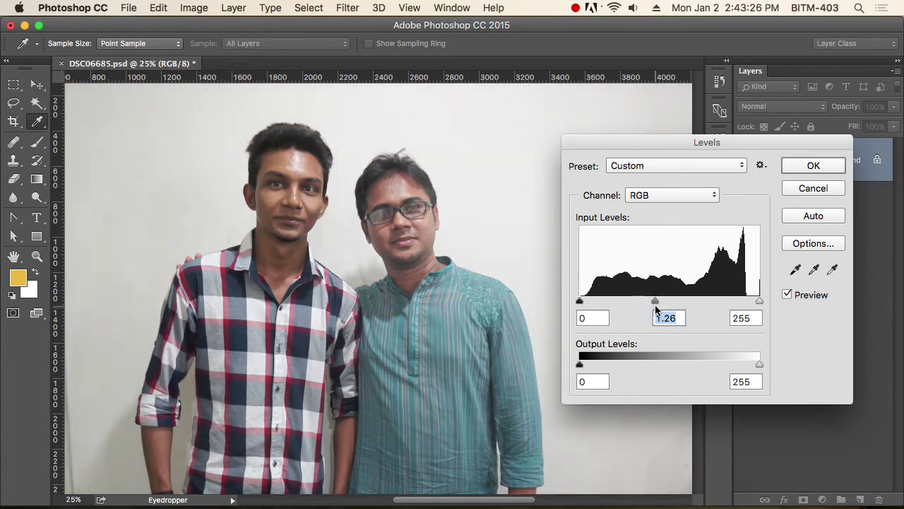
{"action": "left_click_drag", "start_coordinate": [759, 302], "coordinate": [729, 307]}
{"action": "left_click_drag", "start_coordinate": [580, 302], "coordinate": [597, 302]}
{"action": "mouse_move", "coordinate": [655, 307]}
{"action": "left_mouse_down"}
{"action": "mouse_move", "coordinate": [642, 303]}
{"action": "mouse_move", "coordinate": [666, 303]}
{"action": "mouse_move", "coordinate": [633, 304]}
{"action": "mouse_move", "coordinate": [668, 304]}
{"action": "mouse_move", "coordinate": [655, 304]}
{"action": "left_mouse_up"}
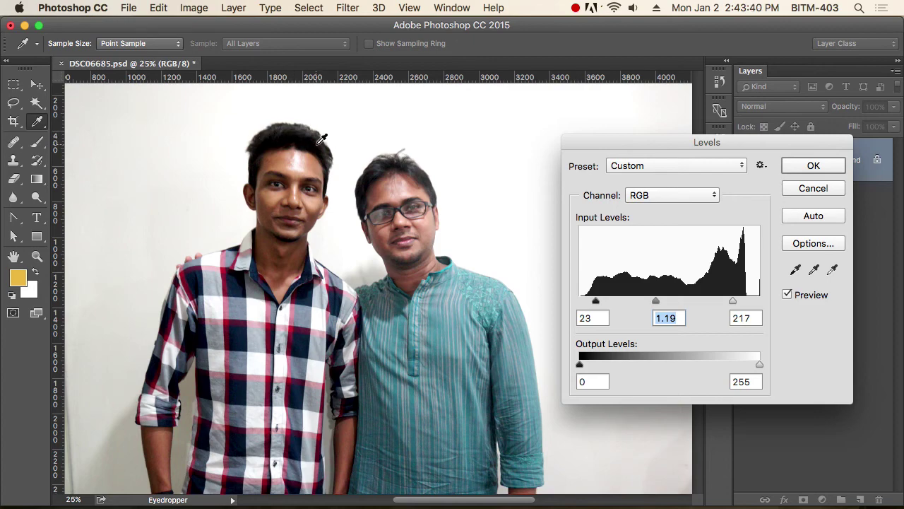
Zoom in on the left man's head and rebalance the Levels midtones.
{"action": "right_click", "coordinate": [243, 126]}
{"action": "key", "text": "Escape"}
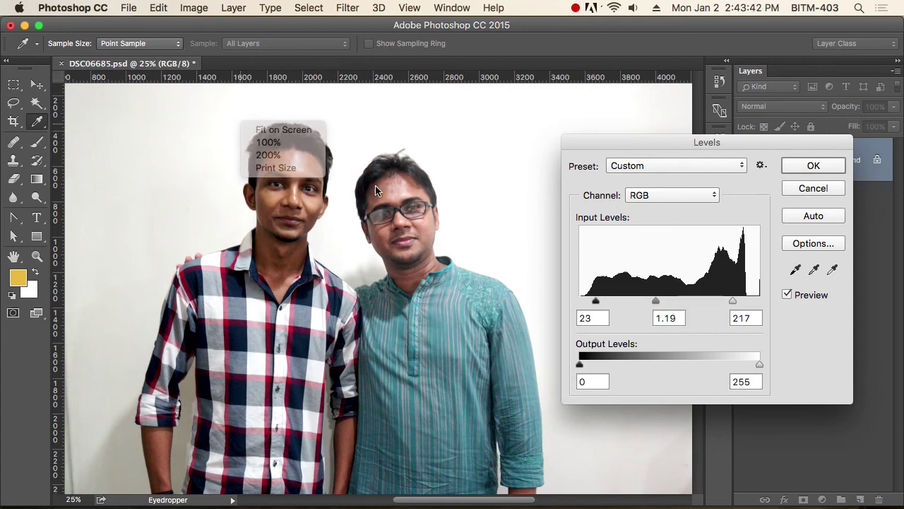
{"action": "left_click_drag", "start_coordinate": [233, 121], "coordinate": [404, 212]}
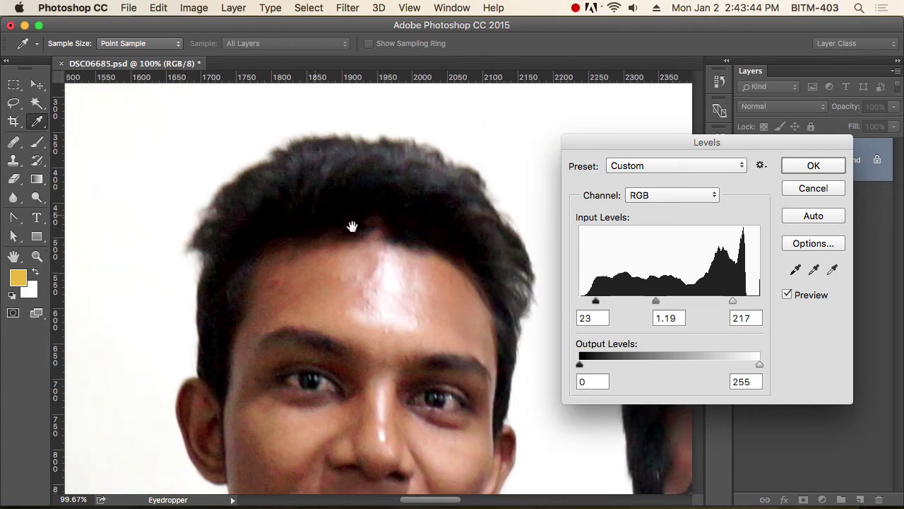
{"action": "left_click_drag", "start_coordinate": [656, 303], "coordinate": [633, 305]}
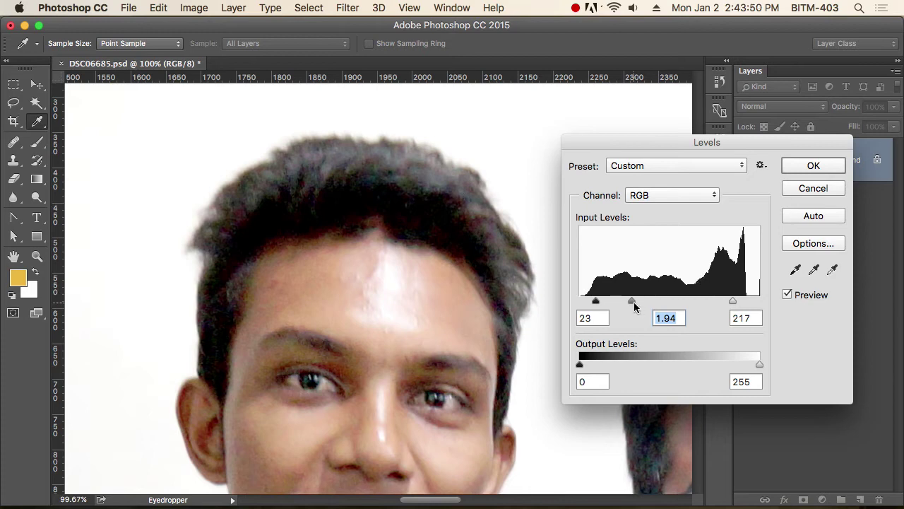
{"action": "left_click_drag", "start_coordinate": [633, 301], "coordinate": [690, 303]}
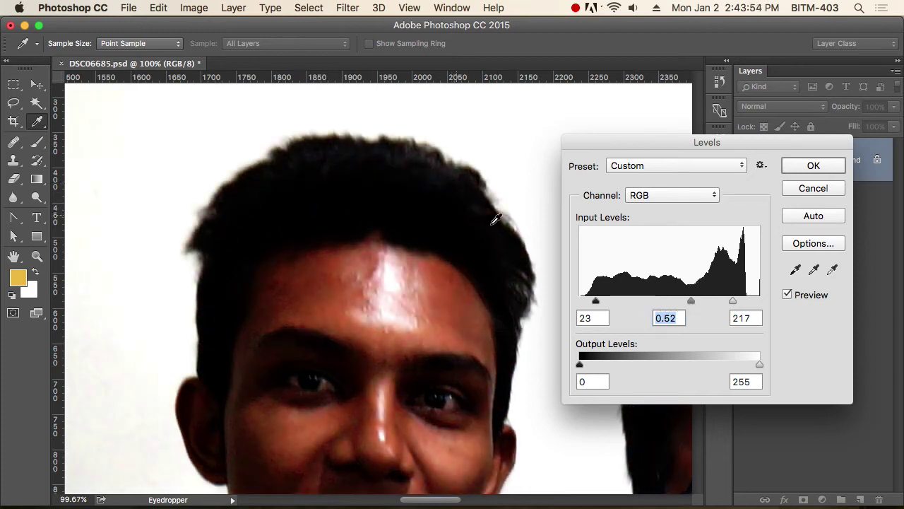
{"action": "left_click_drag", "start_coordinate": [691, 302], "coordinate": [654, 302]}
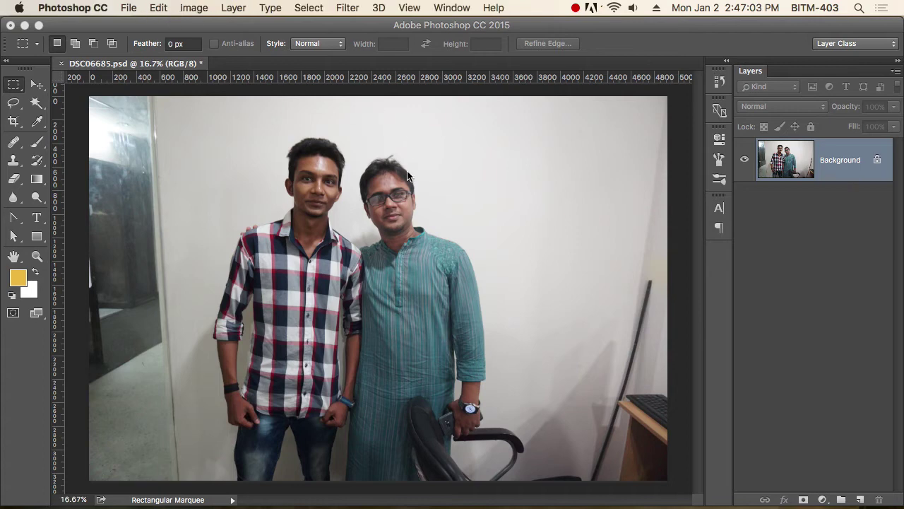
Open Curves and pull the curve's top end up to brighten highlights.
{"action": "left_click", "coordinate": [193, 8]}
{"action": "mouse_move", "coordinate": [217, 47]}
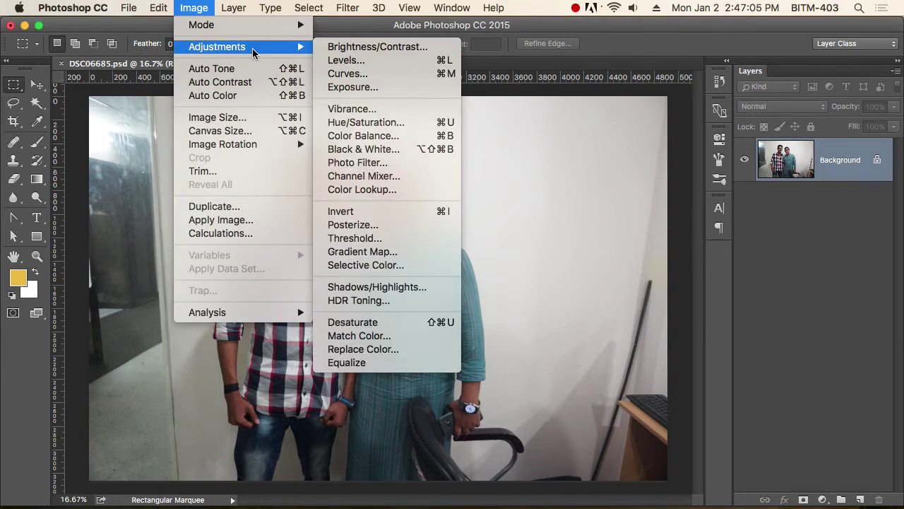
{"action": "left_click", "coordinate": [376, 80]}
{"action": "left_click_drag", "start_coordinate": [477, 79], "coordinate": [683, 116]}
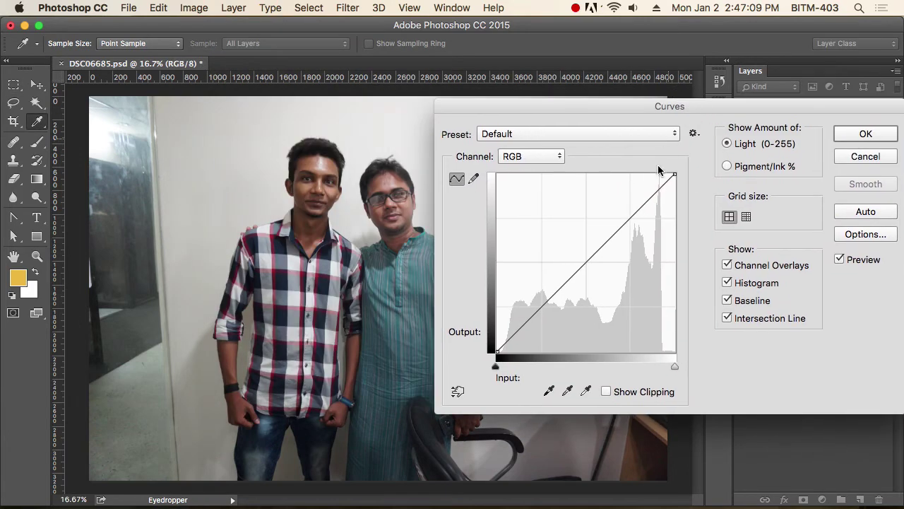
{"action": "mouse_move", "coordinate": [674, 175]}
{"action": "left_mouse_down"}
{"action": "mouse_move", "coordinate": [636, 160]}
{"action": "mouse_move", "coordinate": [689, 169]}
{"action": "left_mouse_up"}
{"action": "left_click", "coordinate": [496, 351]}
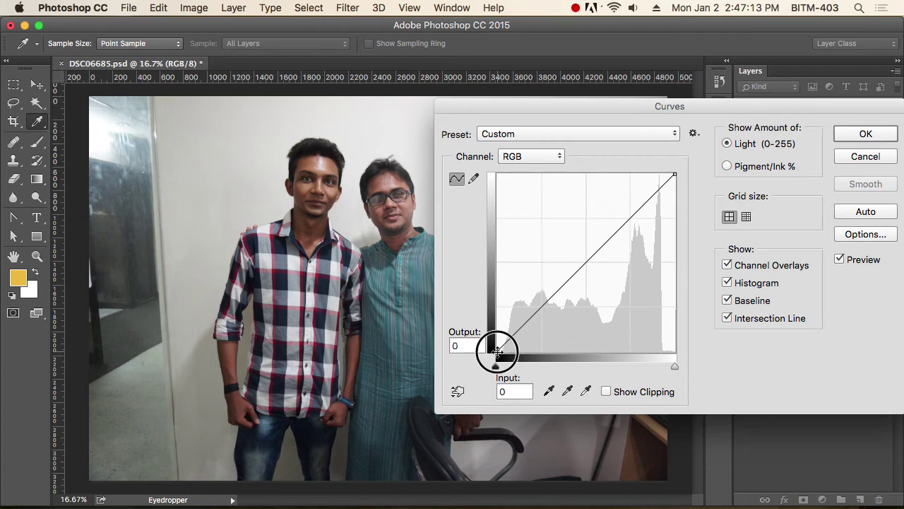
{"action": "mouse_move", "coordinate": [496, 351]}
{"action": "left_mouse_down"}
{"action": "mouse_move", "coordinate": [499, 304]}
{"action": "mouse_move", "coordinate": [496, 353]}
{"action": "left_mouse_up"}
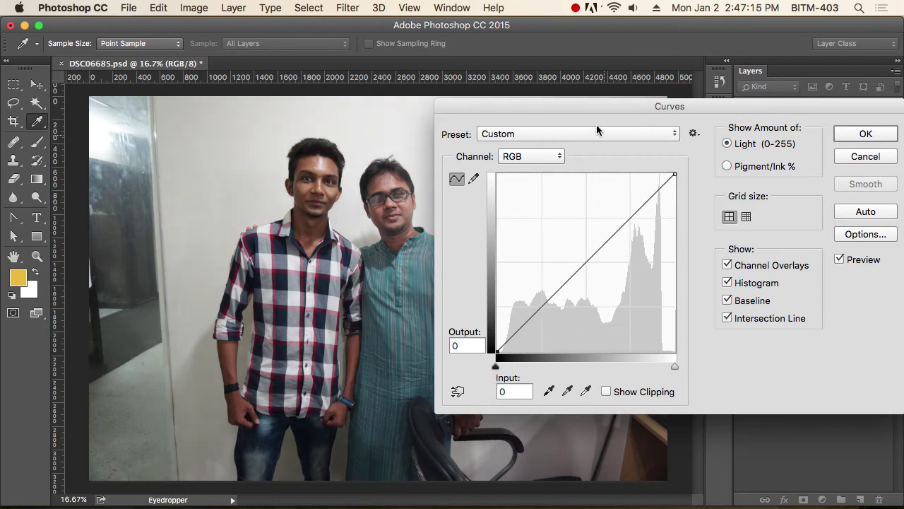
{"action": "mouse_move", "coordinate": [584, 105]}
{"action": "left_mouse_down"}
{"action": "mouse_move", "coordinate": [710, 90]}
{"action": "mouse_move", "coordinate": [681, 87]}
{"action": "left_mouse_up"}
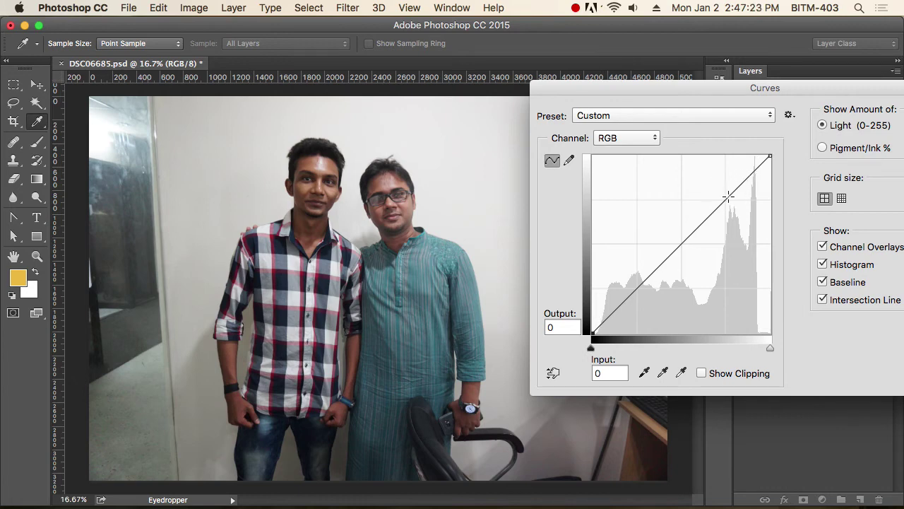
Add upper and lower points forming an S-curve, then apply it.
{"action": "left_click_drag", "start_coordinate": [728, 196], "coordinate": [714, 181]}
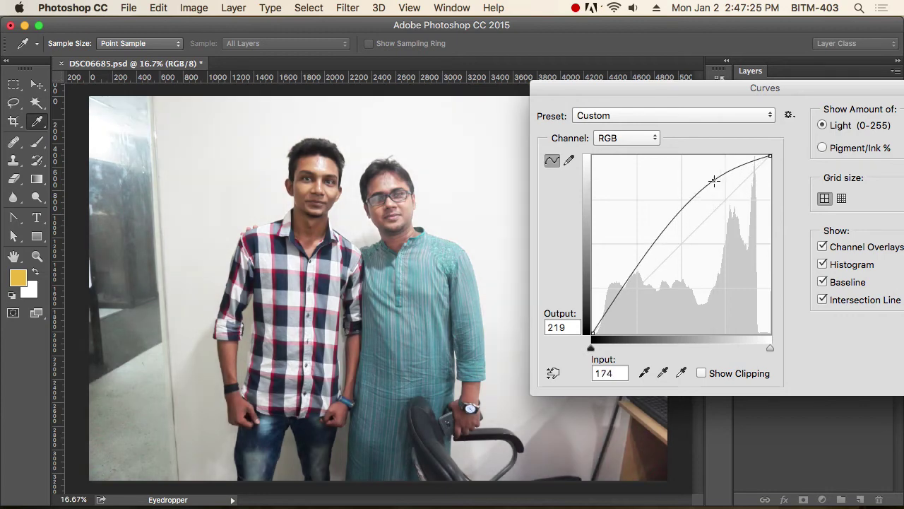
{"action": "mouse_move", "coordinate": [637, 266]}
{"action": "left_mouse_down"}
{"action": "mouse_move", "coordinate": [670, 276]}
{"action": "mouse_move", "coordinate": [638, 259]}
{"action": "mouse_move", "coordinate": [619, 232]}
{"action": "mouse_move", "coordinate": [646, 295]}
{"action": "mouse_move", "coordinate": [666, 246]}
{"action": "mouse_move", "coordinate": [663, 272]}
{"action": "mouse_move", "coordinate": [644, 278]}
{"action": "left_mouse_up"}
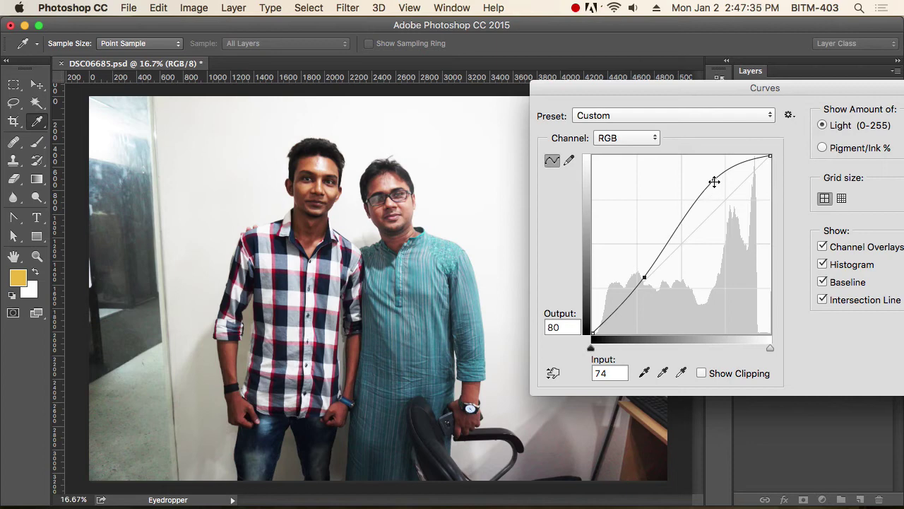
{"action": "left_click_drag", "start_coordinate": [714, 182], "coordinate": [716, 189]}
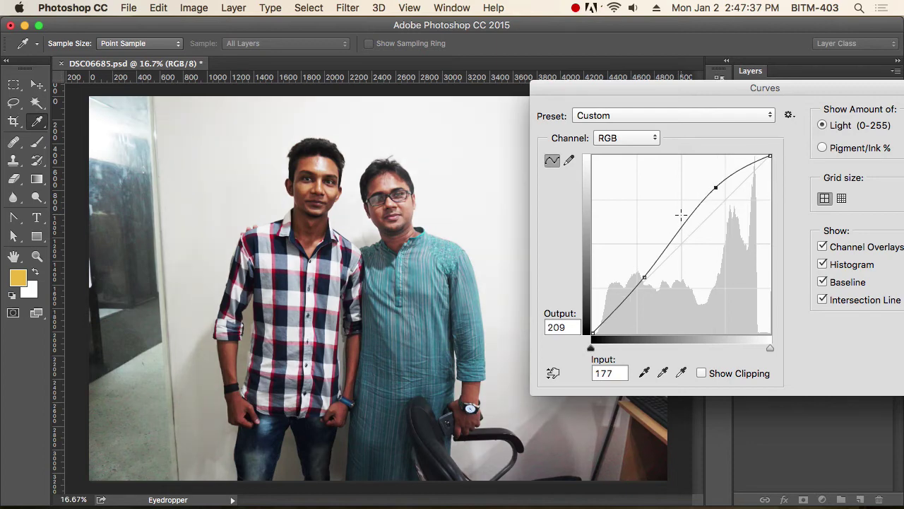
{"action": "left_click_drag", "start_coordinate": [687, 220], "coordinate": [672, 221]}
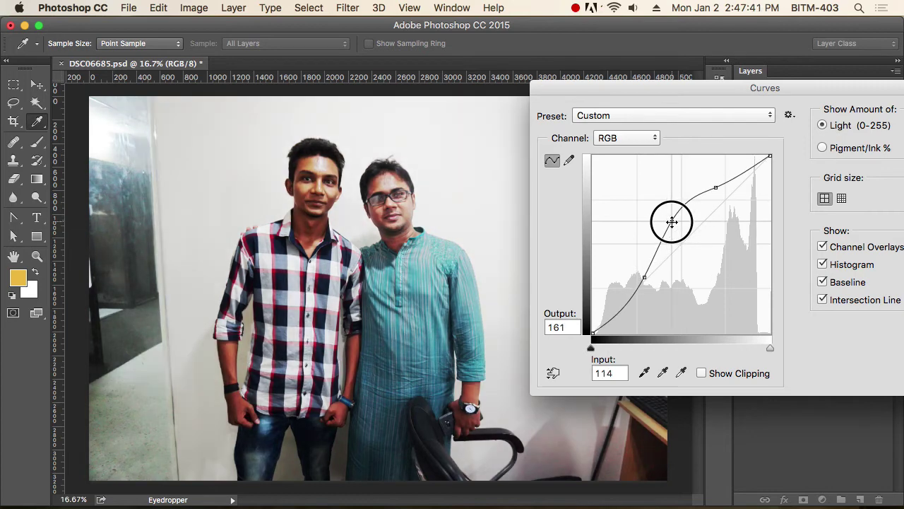
{"action": "left_click_drag", "start_coordinate": [796, 91], "coordinate": [687, 93]}
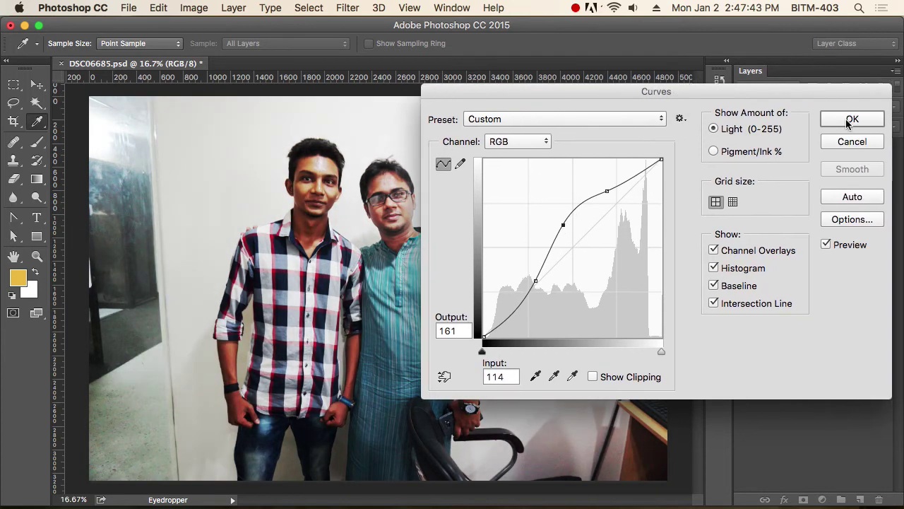
{"action": "left_click", "coordinate": [853, 120]}
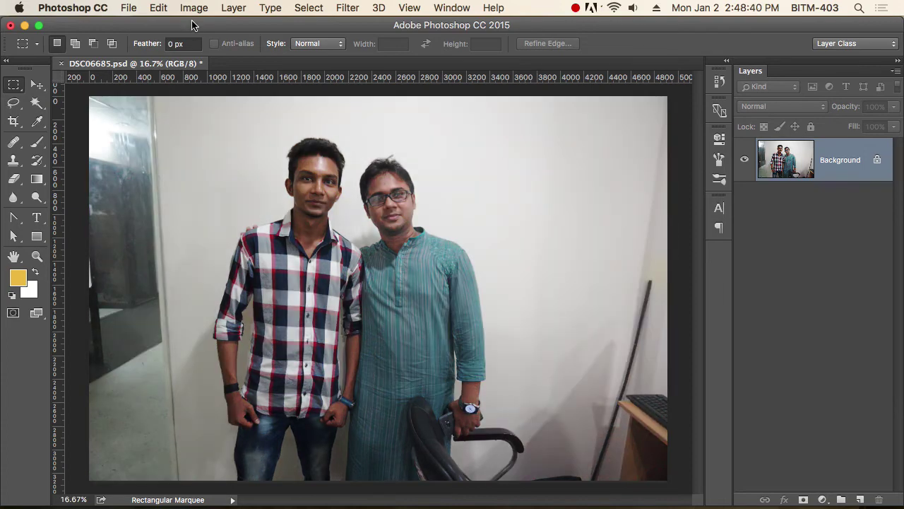
Open Color Balance and position its dialog beside the photo.
{"action": "left_click", "coordinate": [193, 8]}
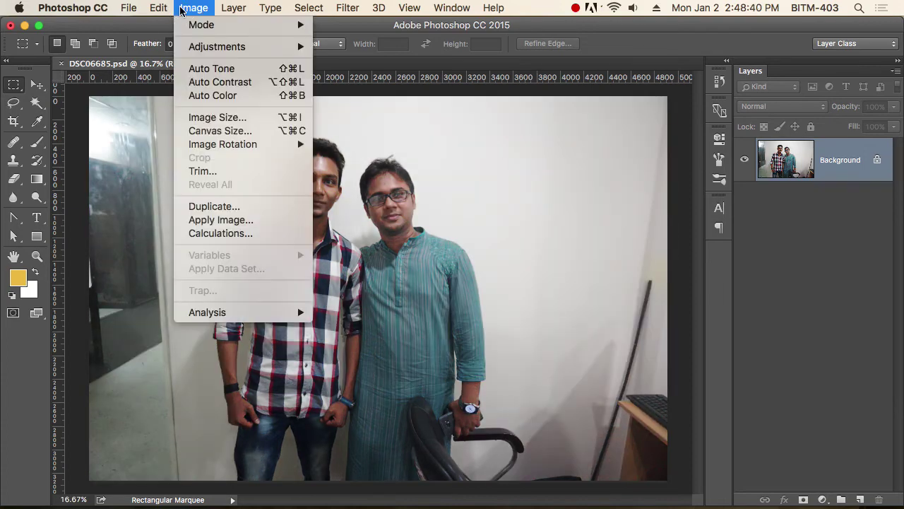
{"action": "mouse_move", "coordinate": [217, 47]}
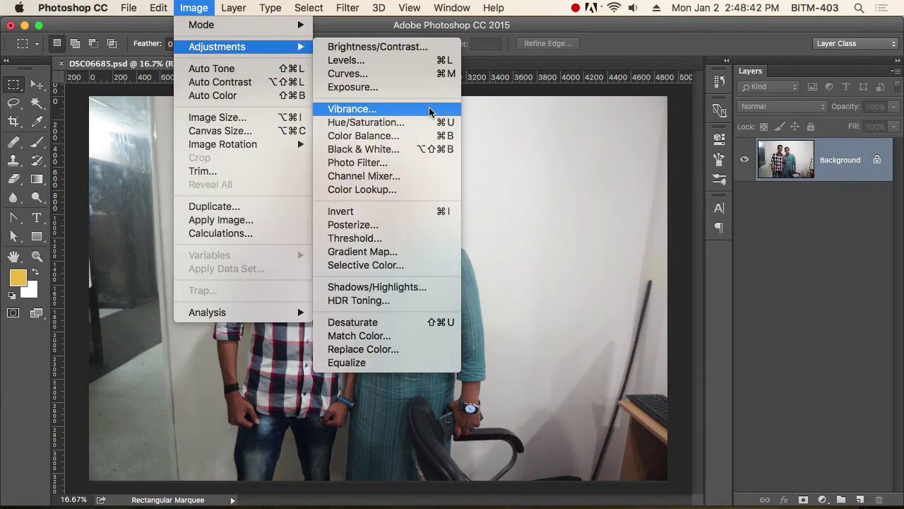
{"action": "left_click", "coordinate": [394, 137]}
{"action": "mouse_move", "coordinate": [644, 170]}
{"action": "left_mouse_down"}
{"action": "mouse_move", "coordinate": [642, 148]}
{"action": "mouse_move", "coordinate": [664, 129]}
{"action": "left_mouse_up"}
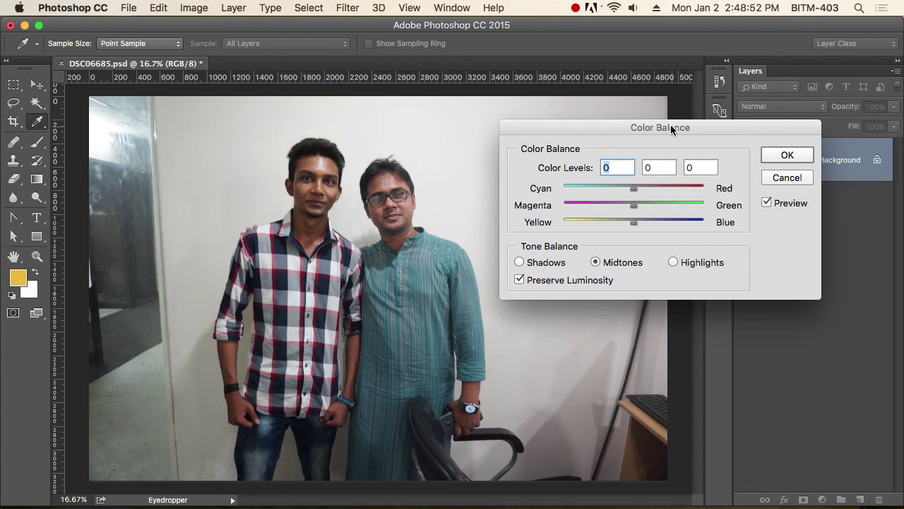
{"action": "left_click_drag", "start_coordinate": [671, 125], "coordinate": [654, 133]}
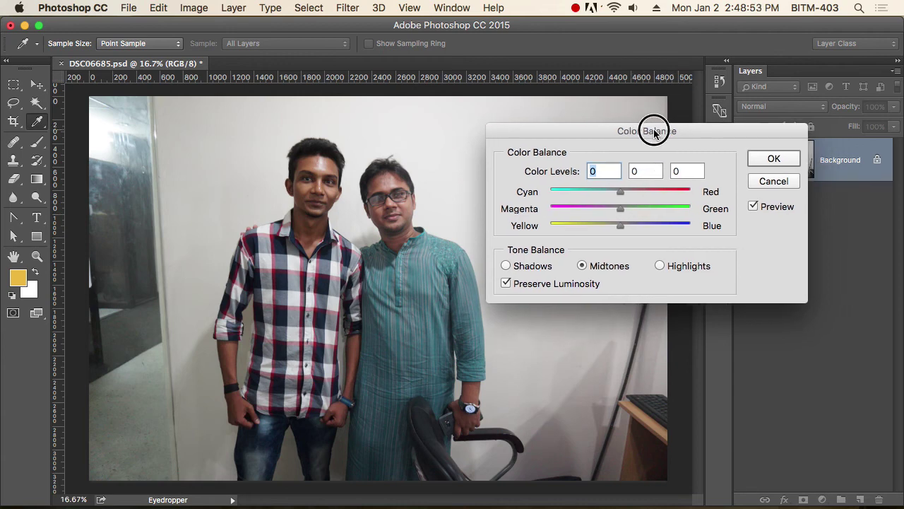
{"action": "left_click", "coordinate": [620, 195]}
Preview midtone shifts on all three sliders, ending at +62, +69, +55, then cancel.
{"action": "left_click_drag", "start_coordinate": [620, 192], "coordinate": [573, 192]}
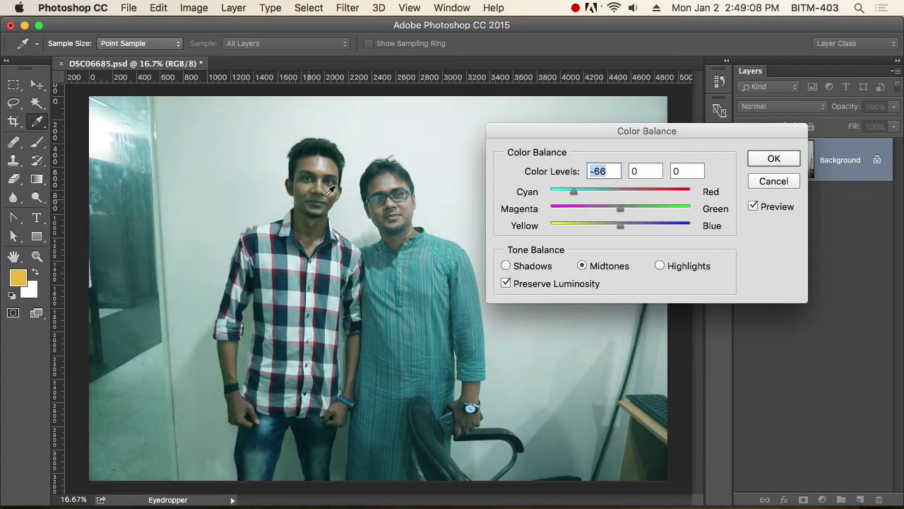
{"action": "mouse_move", "coordinate": [572, 191]}
{"action": "left_mouse_down"}
{"action": "mouse_move", "coordinate": [554, 195]}
{"action": "mouse_move", "coordinate": [664, 194]}
{"action": "left_mouse_up"}
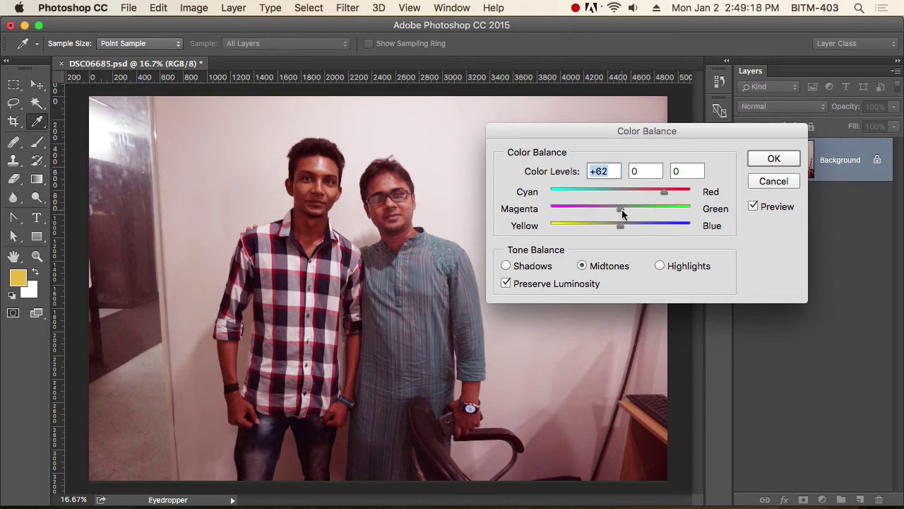
{"action": "left_click_drag", "start_coordinate": [622, 209], "coordinate": [669, 216]}
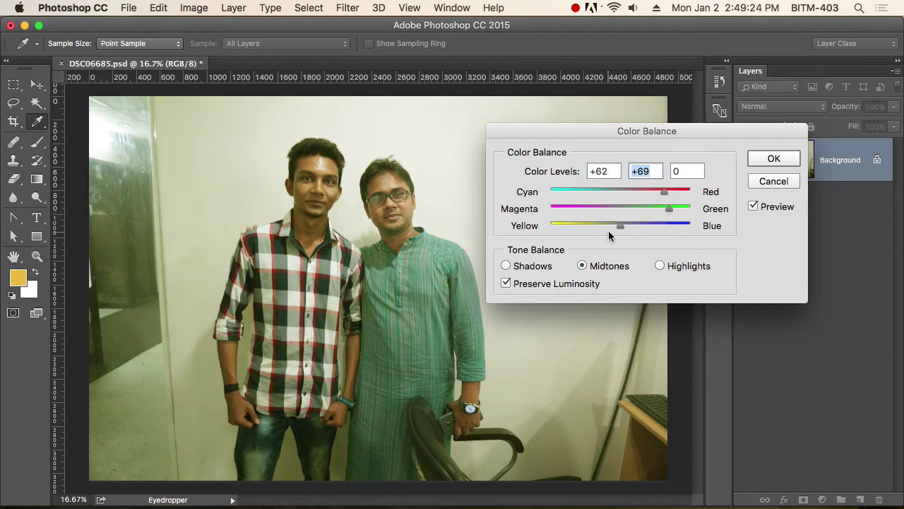
{"action": "left_click_drag", "start_coordinate": [620, 227], "coordinate": [569, 231]}
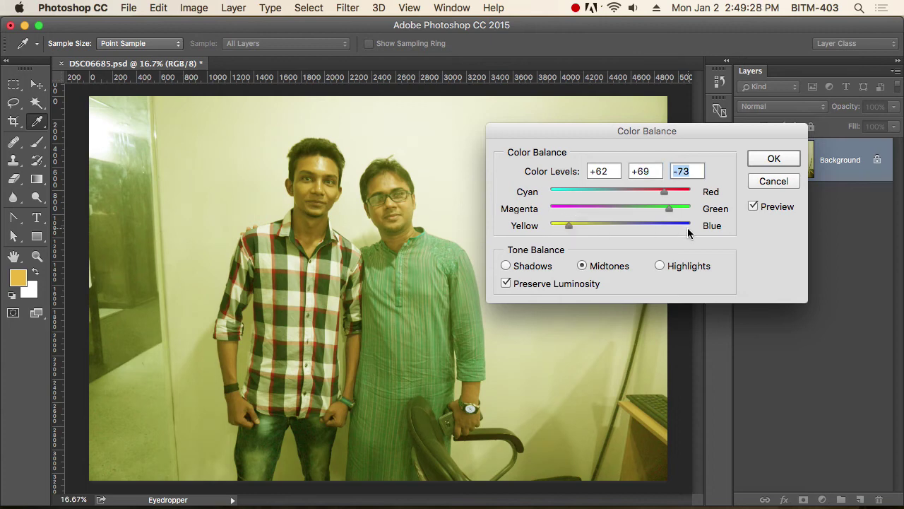
{"action": "mouse_move", "coordinate": [568, 226]}
{"action": "left_mouse_down"}
{"action": "mouse_move", "coordinate": [679, 226]}
{"action": "mouse_move", "coordinate": [659, 226]}
{"action": "left_mouse_up"}
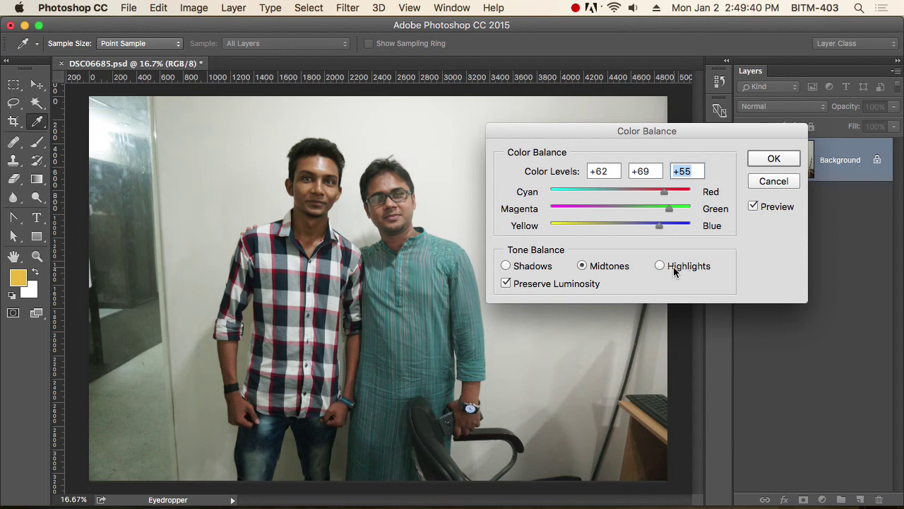
{"action": "left_click", "coordinate": [775, 182]}
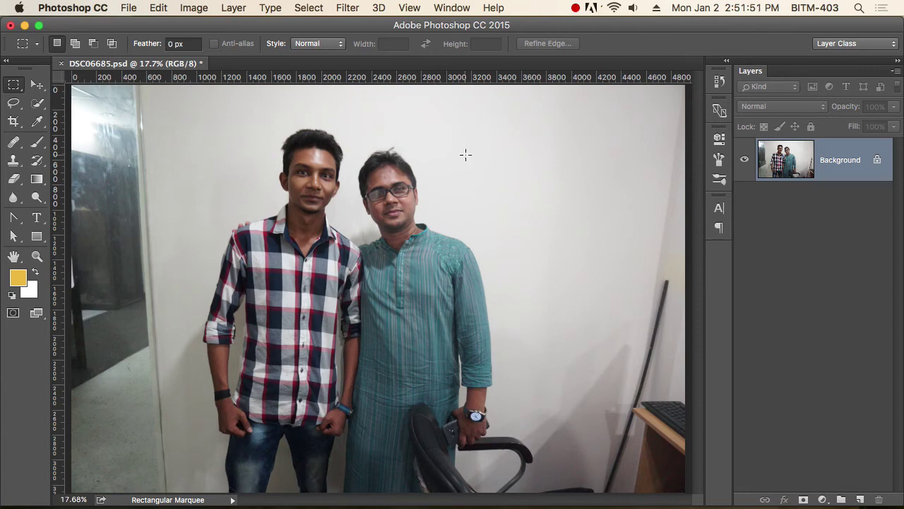
{"action": "left_click", "coordinate": [194, 8]}
{"action": "mouse_move", "coordinate": [211, 25]}
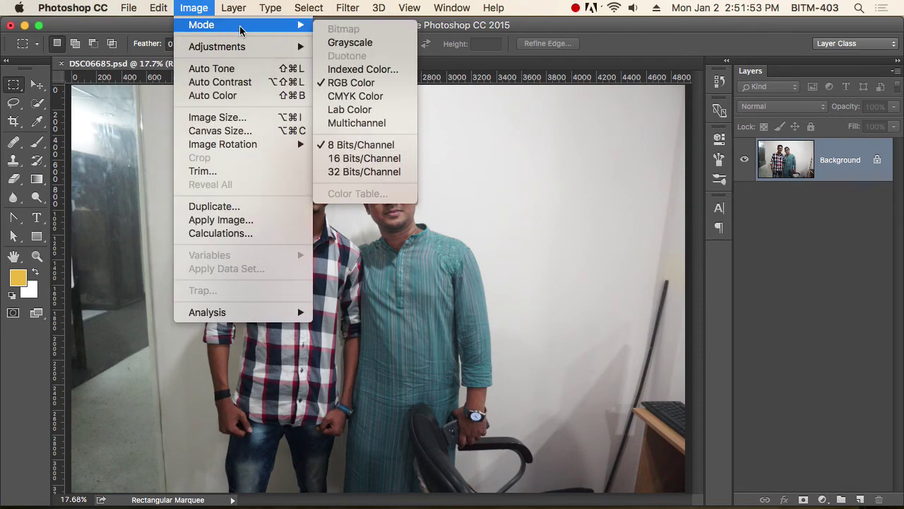
{"action": "left_click", "coordinate": [374, 42]}
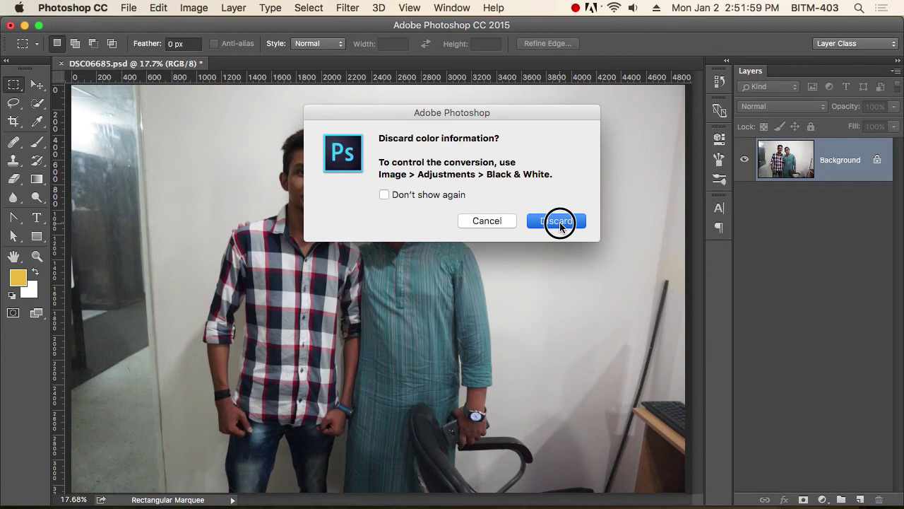
{"action": "left_click", "coordinate": [558, 221]}
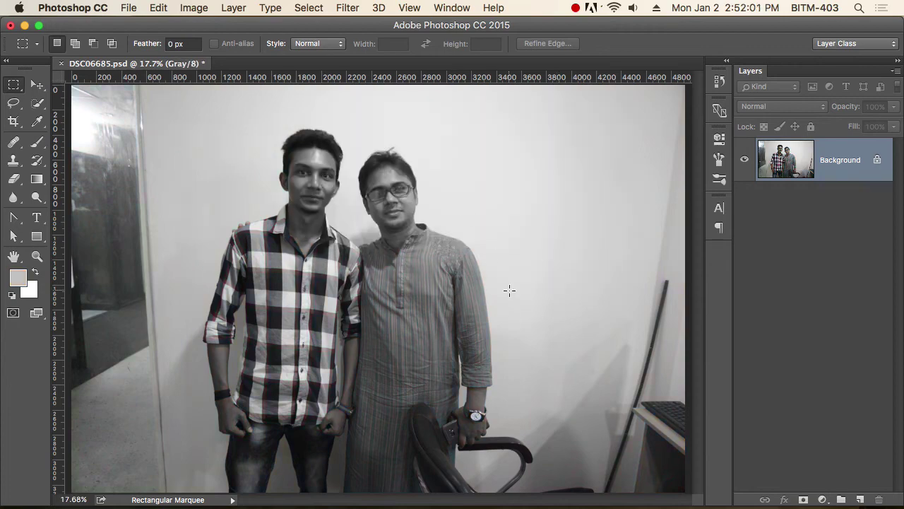
{"action": "key", "text": "super+1"}
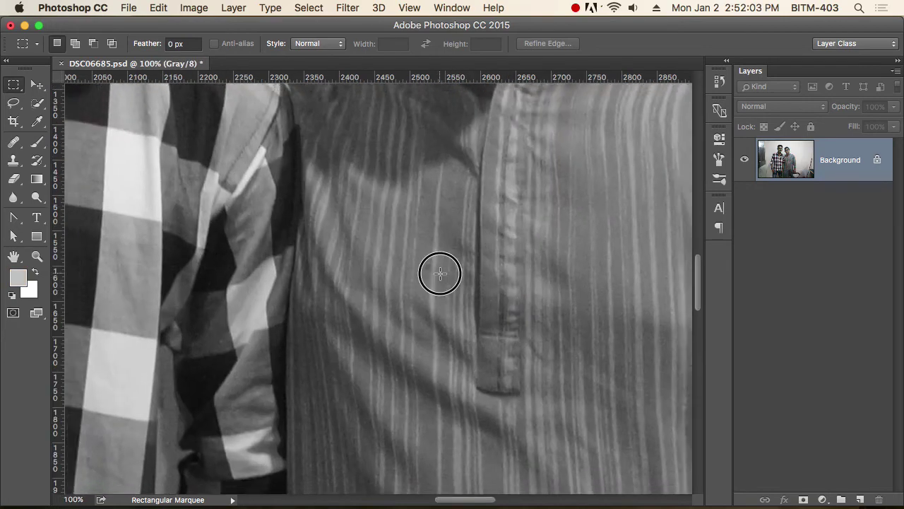
{"action": "scroll", "coordinate": [440, 273], "scroll_direction": "down", "scroll_amount": 3}
{"action": "left_click_drag", "start_coordinate": [440, 273], "coordinate": [499, 329]}
{"action": "left_click_drag", "start_coordinate": [467, 268], "coordinate": [475, 295]}
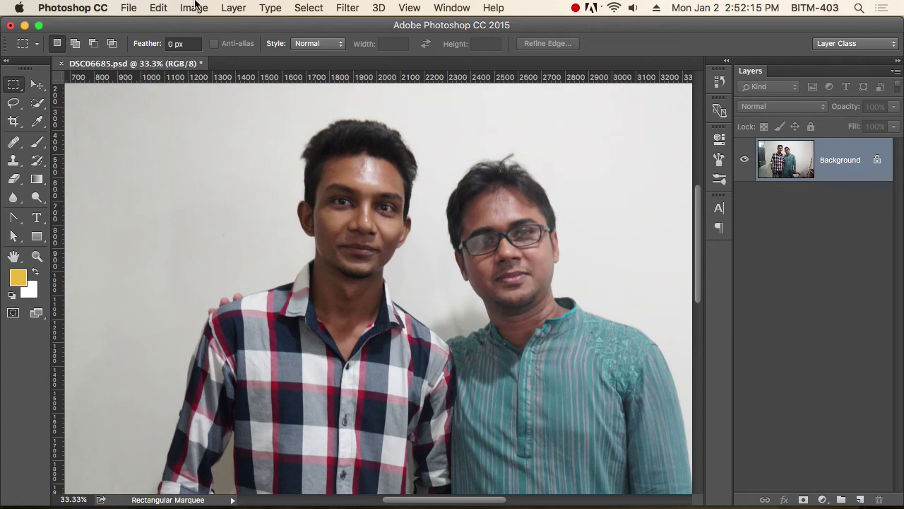
{"action": "left_click", "coordinate": [195, 8]}
{"action": "mouse_move", "coordinate": [217, 46]}
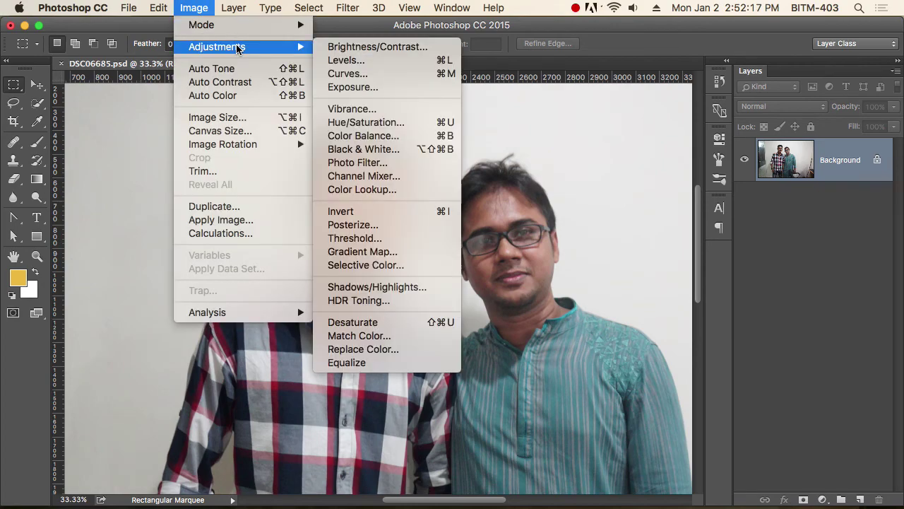
{"action": "left_click", "coordinate": [380, 149]}
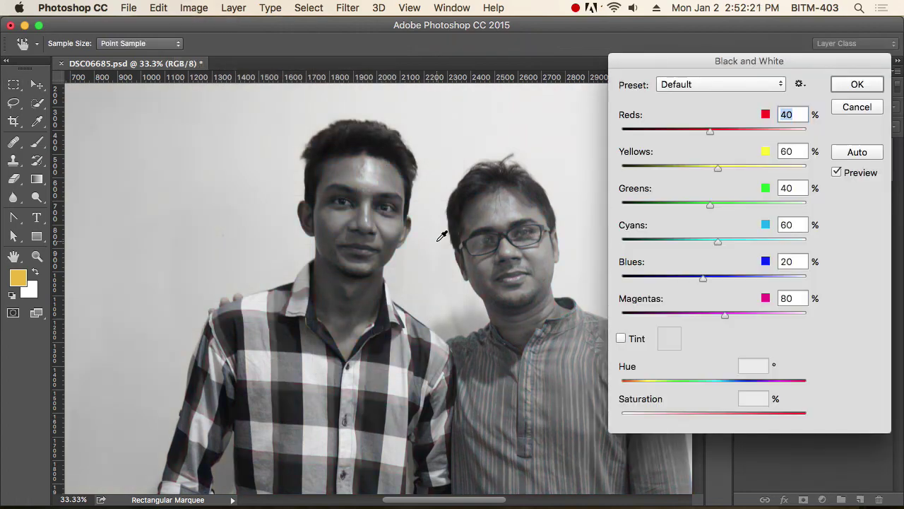
{"action": "scroll", "coordinate": [440, 362], "scroll_direction": "down", "scroll_amount": 1}
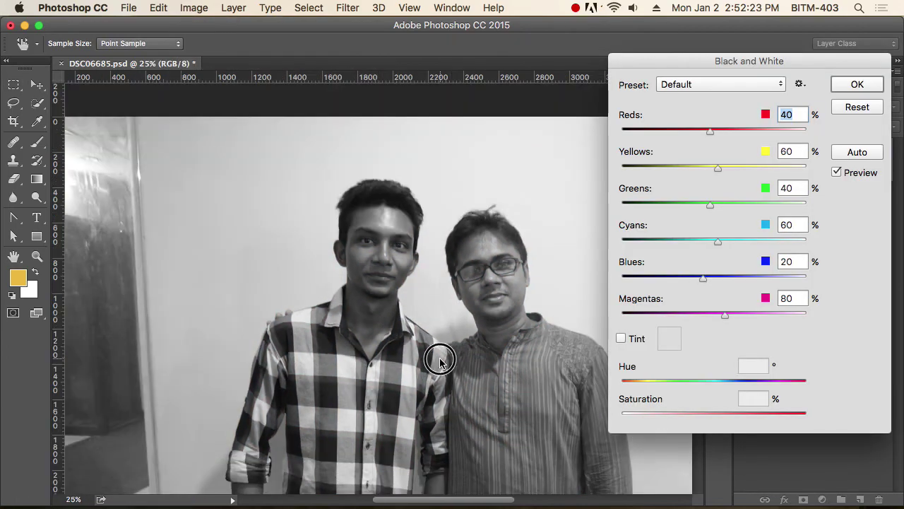
{"action": "scroll", "coordinate": [439, 361], "scroll_direction": "down", "scroll_amount": 1}
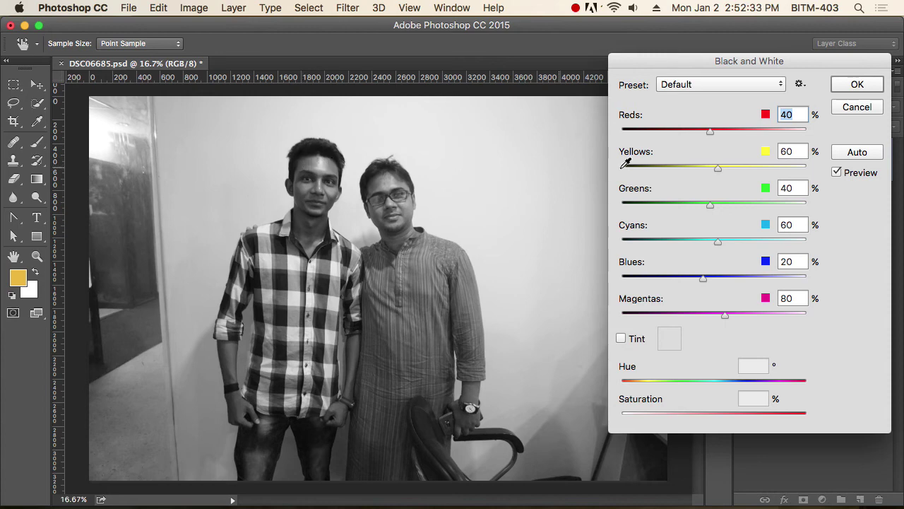
{"action": "mouse_move", "coordinate": [714, 140]}
{"action": "left_mouse_down"}
{"action": "mouse_move", "coordinate": [726, 128]}
{"action": "mouse_move", "coordinate": [756, 136]}
{"action": "left_mouse_up"}
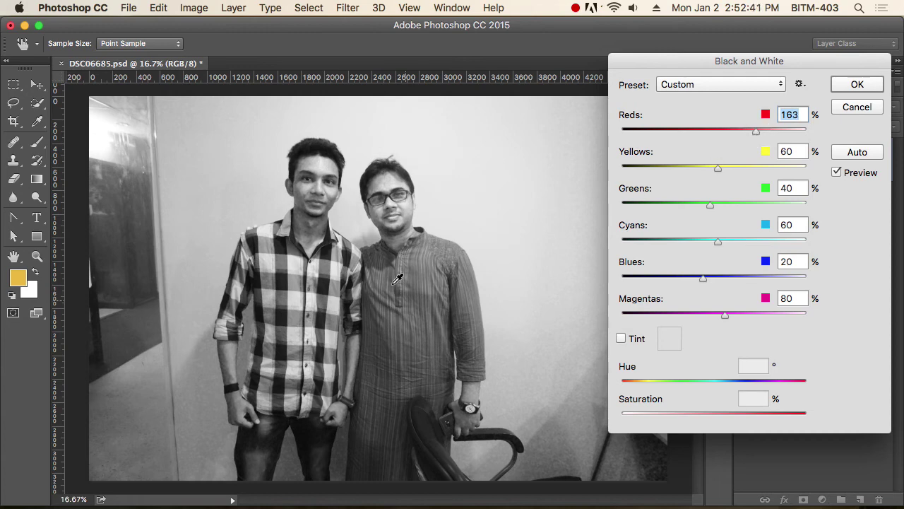
{"action": "left_click", "coordinate": [856, 176]}
{"action": "left_click", "coordinate": [856, 176]}
{"action": "left_click", "coordinate": [856, 176]}
{"action": "left_click", "coordinate": [857, 176]}
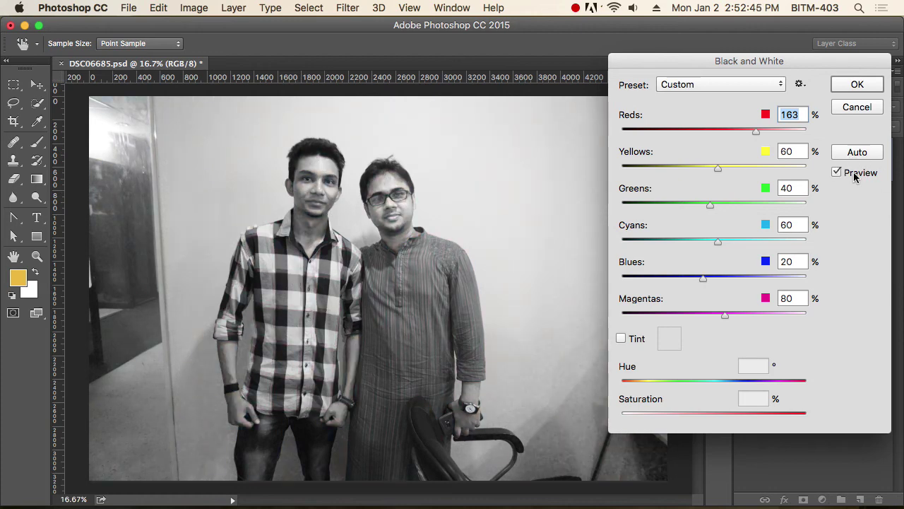
{"action": "mouse_move", "coordinate": [756, 131]}
{"action": "left_mouse_down"}
{"action": "mouse_move", "coordinate": [702, 135]}
{"action": "mouse_move", "coordinate": [741, 134]}
{"action": "mouse_move", "coordinate": [735, 137]}
{"action": "left_mouse_up"}
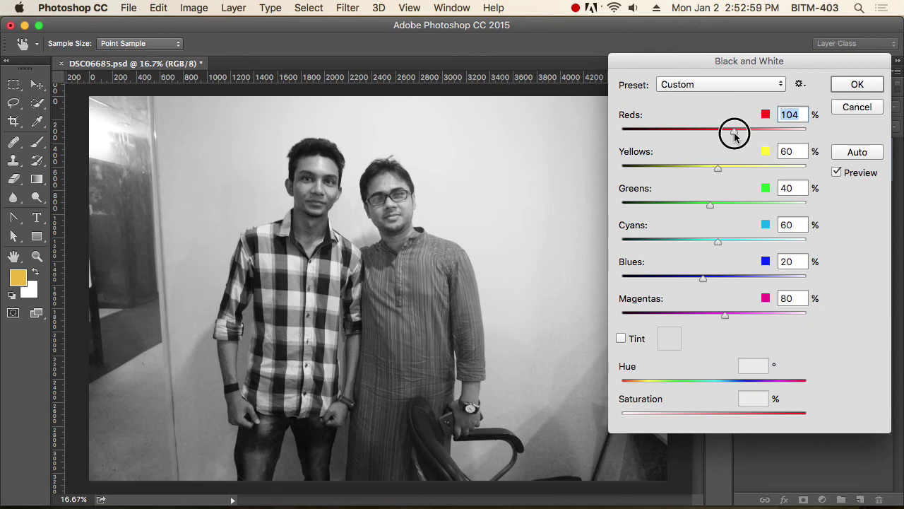
{"action": "left_click_drag", "start_coordinate": [734, 137], "coordinate": [756, 134]}
{"action": "left_click", "coordinate": [871, 85]}
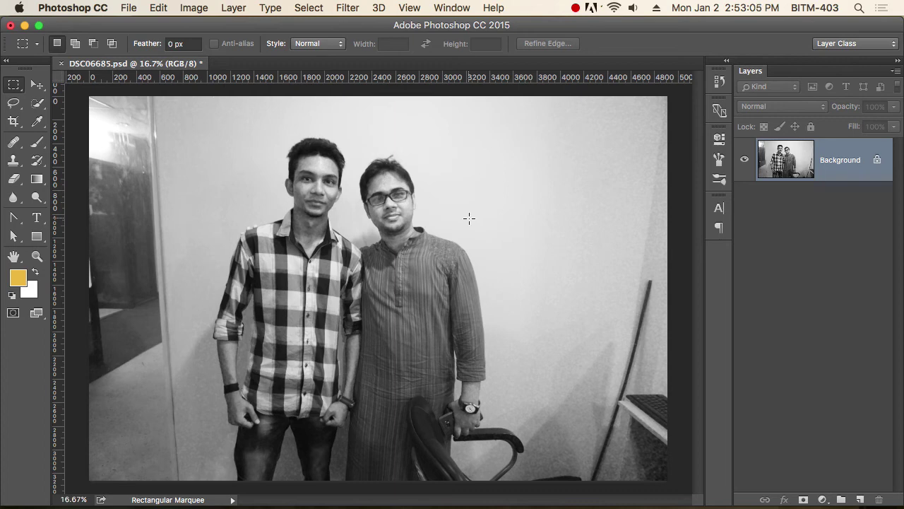
{"action": "key", "text": "super+z"}
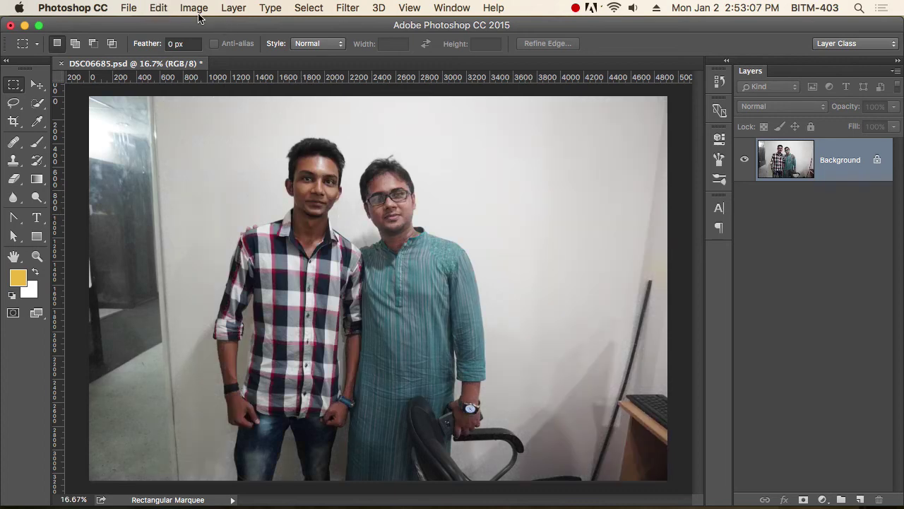
{"action": "left_click", "coordinate": [195, 8]}
{"action": "mouse_move", "coordinate": [217, 47]}
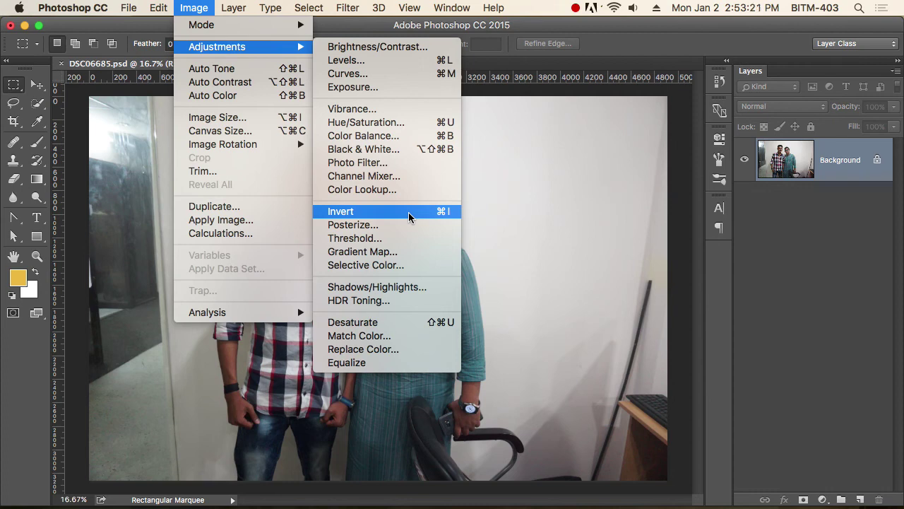
{"action": "left_click", "coordinate": [408, 212]}
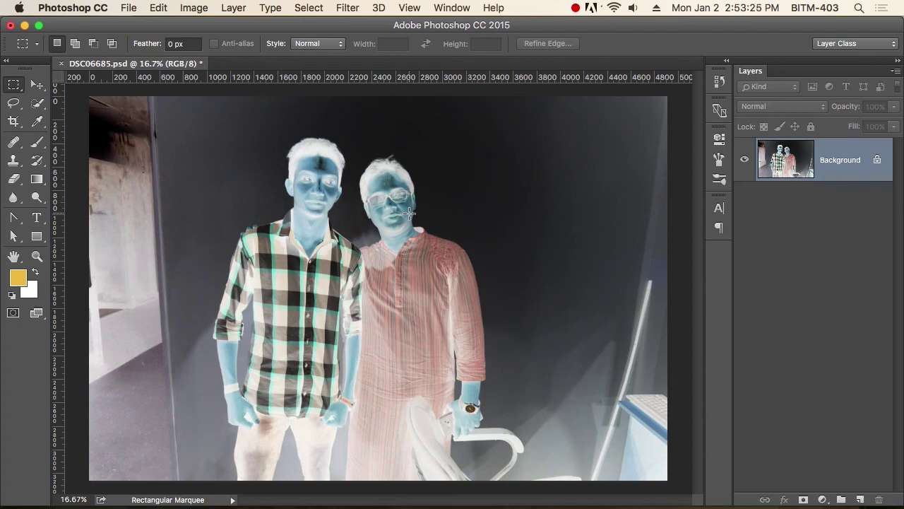
{"action": "key", "text": "super+1"}
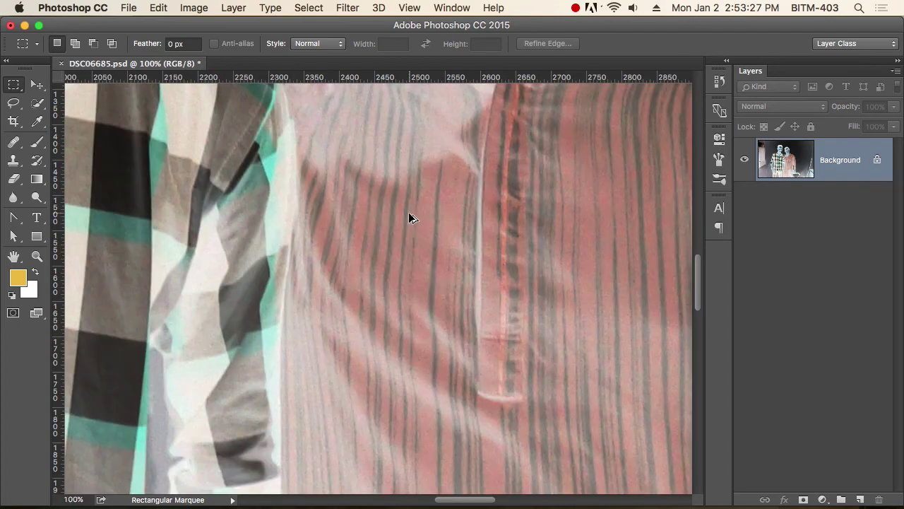
{"action": "left_click", "coordinate": [408, 211], "text": "alt+super"}
{"action": "left_click", "coordinate": [408, 212], "text": "alt+super"}
{"action": "left_click", "coordinate": [409, 212], "text": "alt+super"}
{"action": "left_click", "coordinate": [464, 323], "text": "alt+super"}
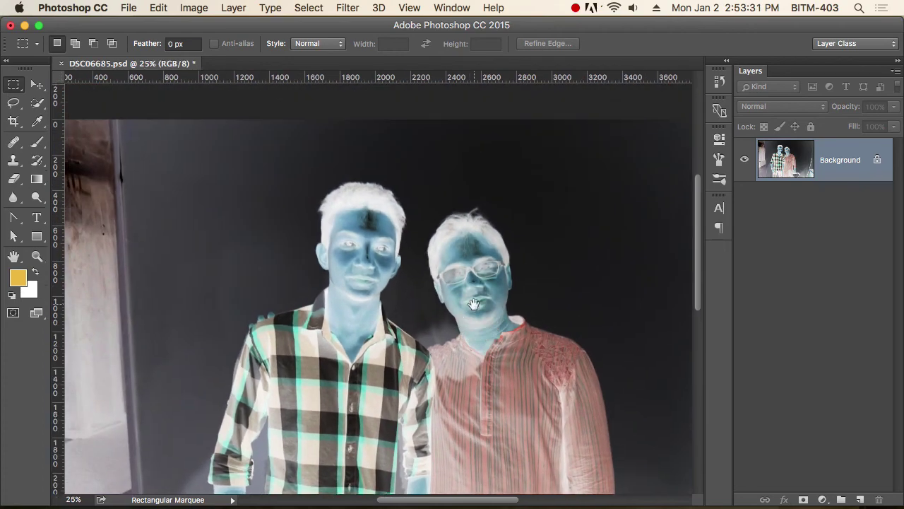
{"action": "left_click", "coordinate": [440, 247], "text": "alt+super"}
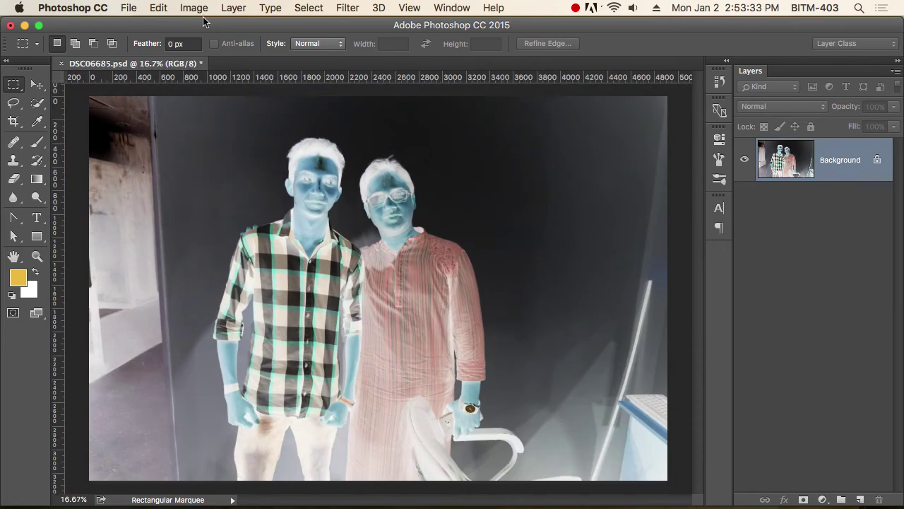
{"action": "left_click", "coordinate": [194, 7]}
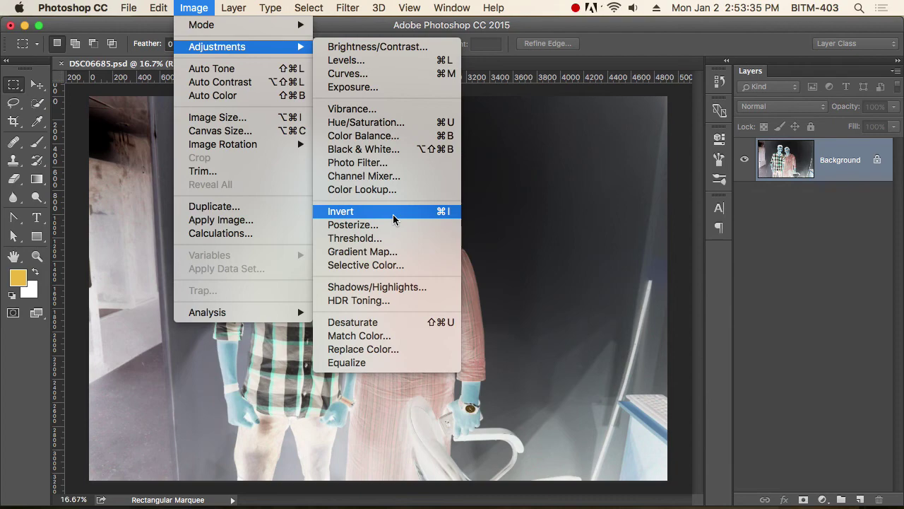
{"action": "left_click", "coordinate": [393, 214]}
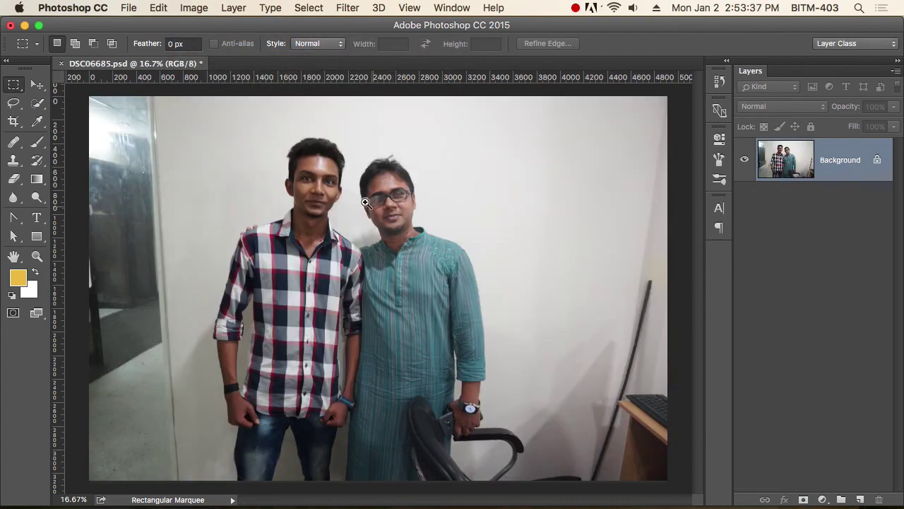
{"action": "left_click", "coordinate": [353, 196], "text": "super"}
{"action": "left_click", "coordinate": [192, 8]}
{"action": "mouse_move", "coordinate": [216, 46]}
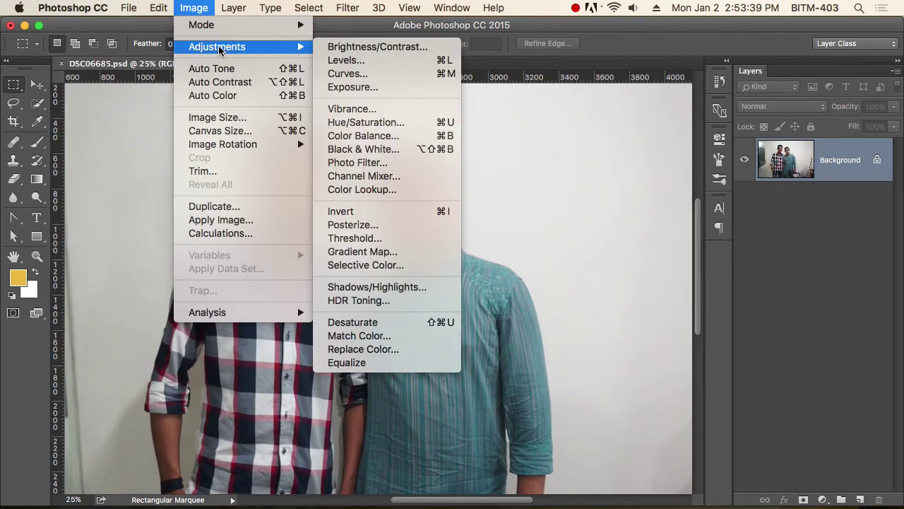
{"action": "left_click", "coordinate": [377, 226]}
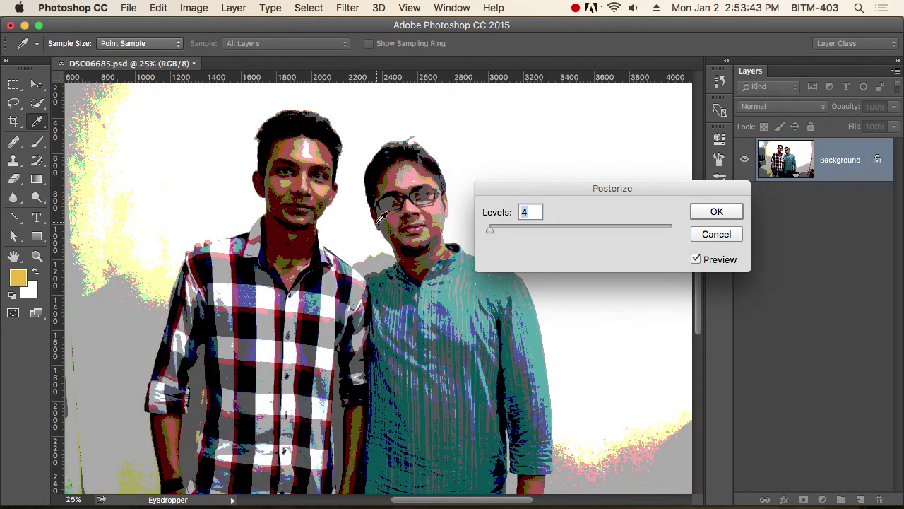
{"action": "key", "text": "Down"}
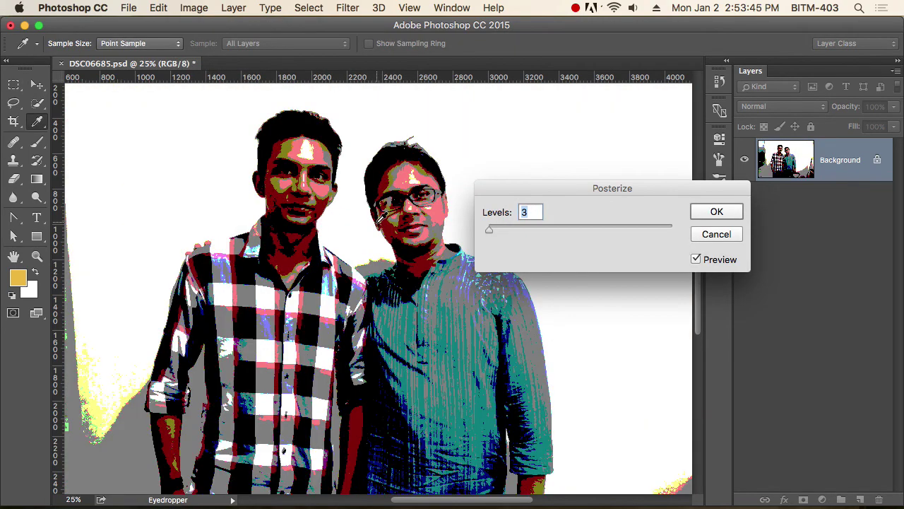
{"action": "key", "text": "Down"}
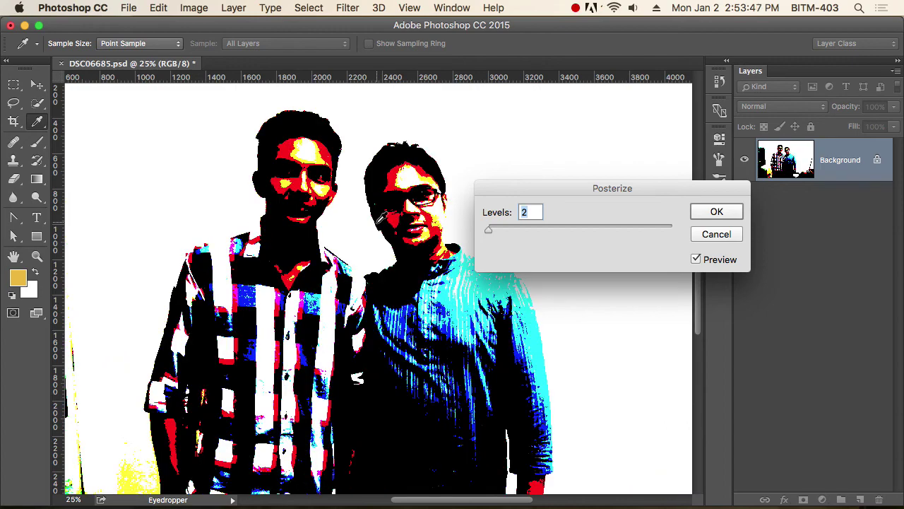
{"action": "key", "text": "Up"}
{"action": "key", "text": "Up"}
{"action": "key", "text": "Up"}
{"action": "key", "text": "Up"}
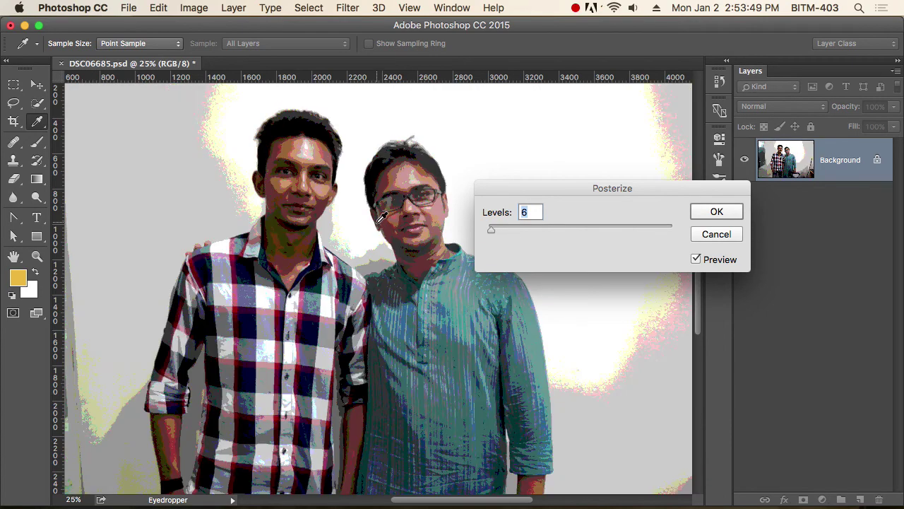
{"action": "key", "text": "Up"}
{"action": "key", "text": "Up"}
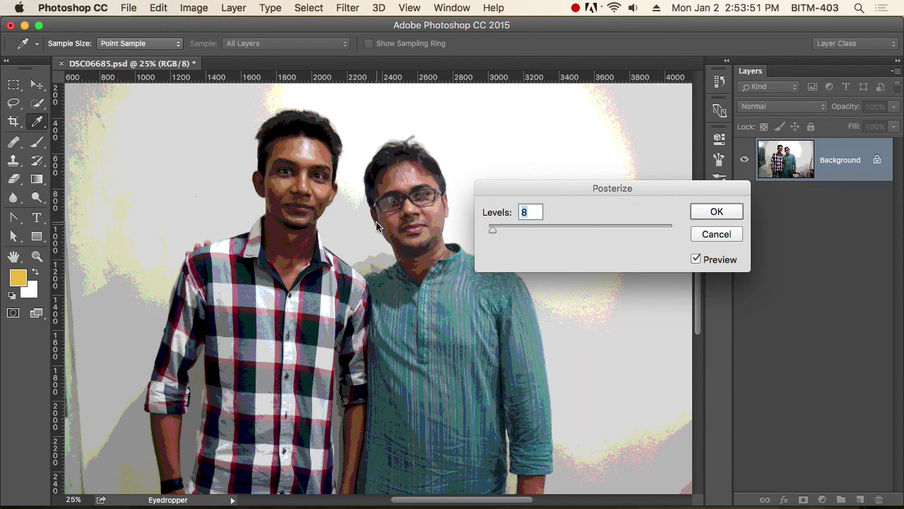
{"action": "key", "text": "Down"}
{"action": "key", "text": "Down"}
{"action": "key", "text": "Down"}
{"action": "key", "text": "Down"}
{"action": "key", "text": "Down"}
{"action": "key", "text": "Down"}
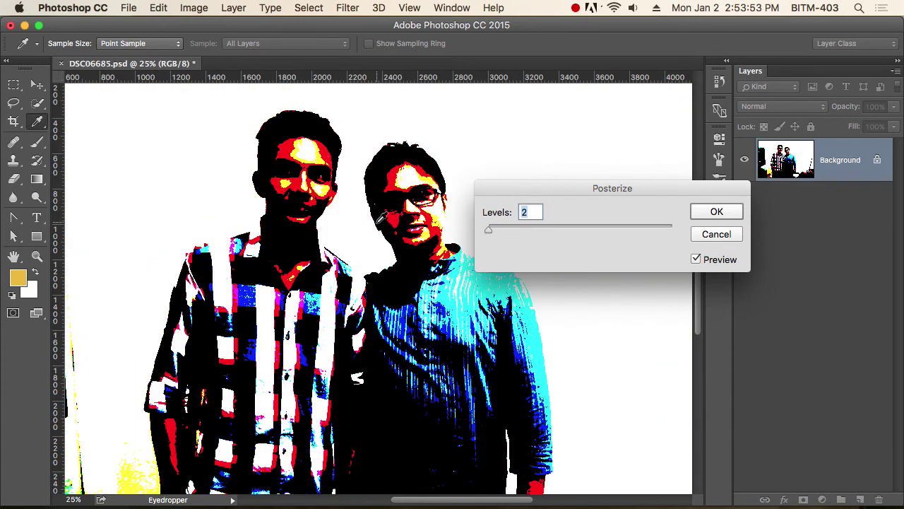
{"action": "key", "text": "Up"}
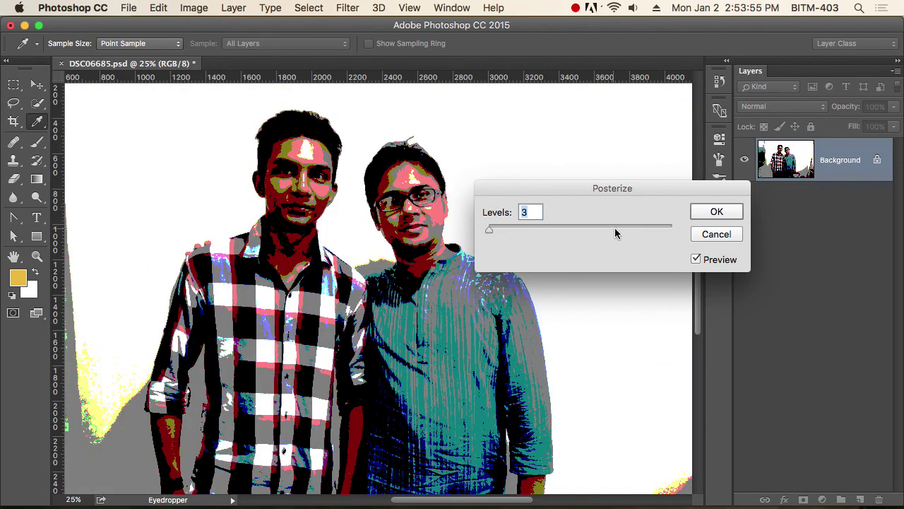
{"action": "left_click", "coordinate": [734, 237]}
Preview a Threshold level of 71 on the whole photo, cancel it, then reopen Adjustments.
{"action": "left_click", "coordinate": [195, 8]}
{"action": "mouse_move", "coordinate": [217, 47]}
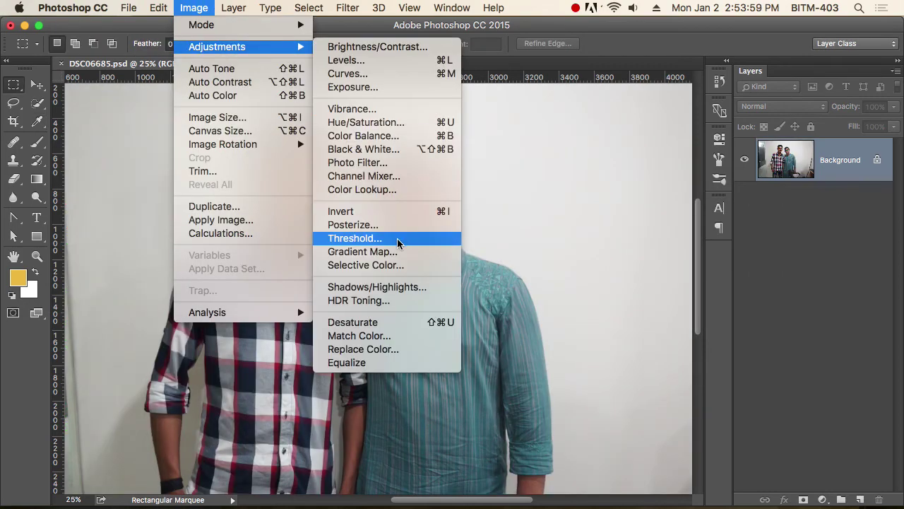
{"action": "left_click", "coordinate": [401, 237]}
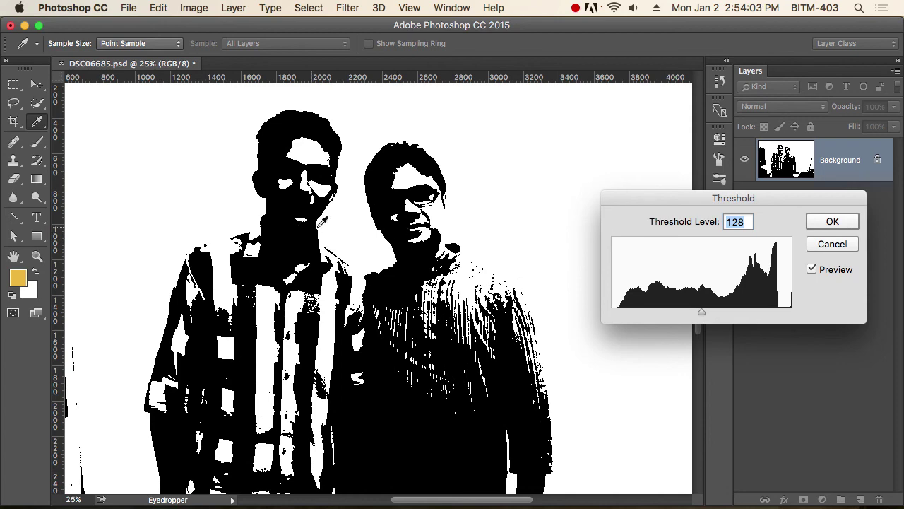
{"action": "left_click", "coordinate": [306, 233], "text": "alt"}
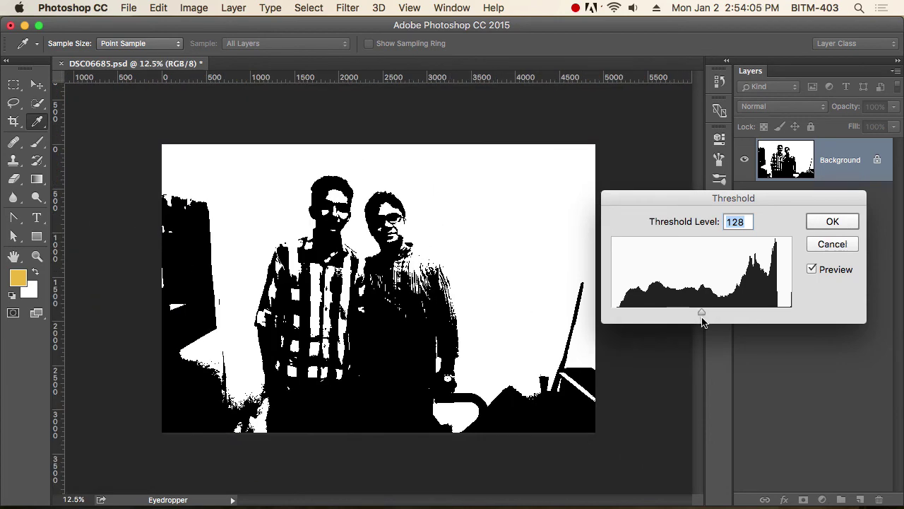
{"action": "mouse_move", "coordinate": [702, 318]}
{"action": "left_mouse_down"}
{"action": "mouse_move", "coordinate": [645, 313]}
{"action": "mouse_move", "coordinate": [761, 309]}
{"action": "mouse_move", "coordinate": [661, 313]}
{"action": "left_mouse_up"}
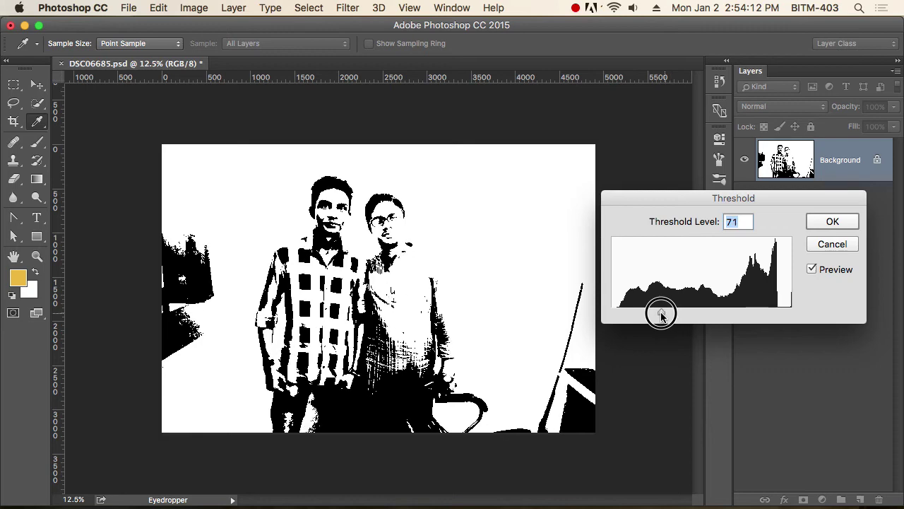
{"action": "left_click", "coordinate": [832, 244]}
{"action": "left_click", "coordinate": [193, 8]}
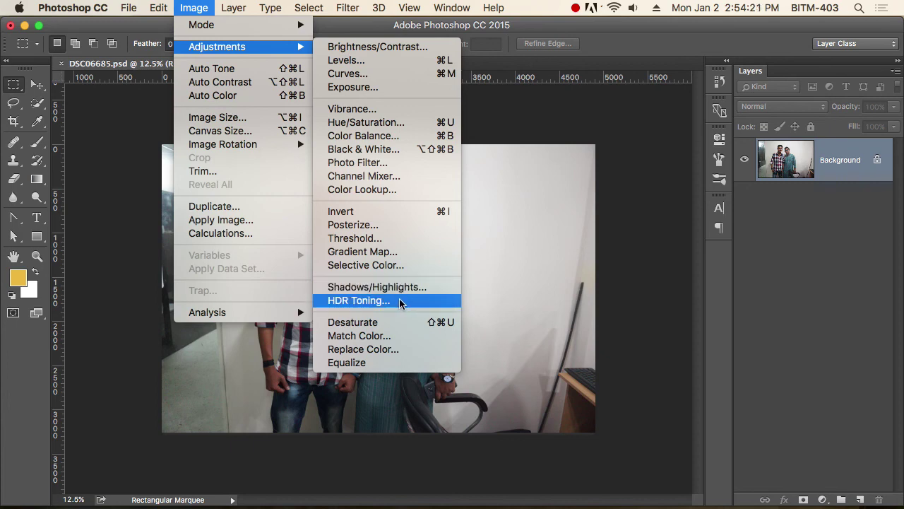
Apply the 16th HDR Toning preset and zoom in on the men's shoulders.
{"action": "left_click", "coordinate": [401, 302]}
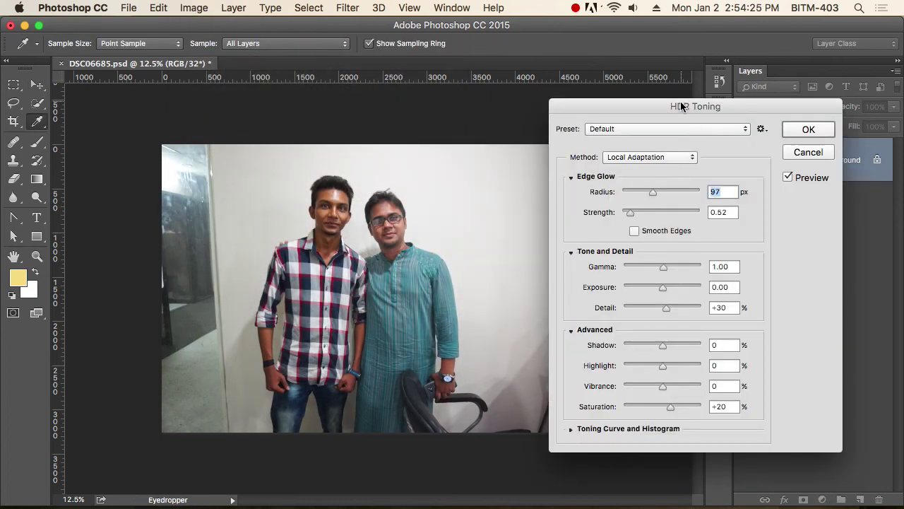
{"action": "left_click_drag", "start_coordinate": [682, 105], "coordinate": [646, 99]}
{"action": "left_click", "coordinate": [632, 123]}
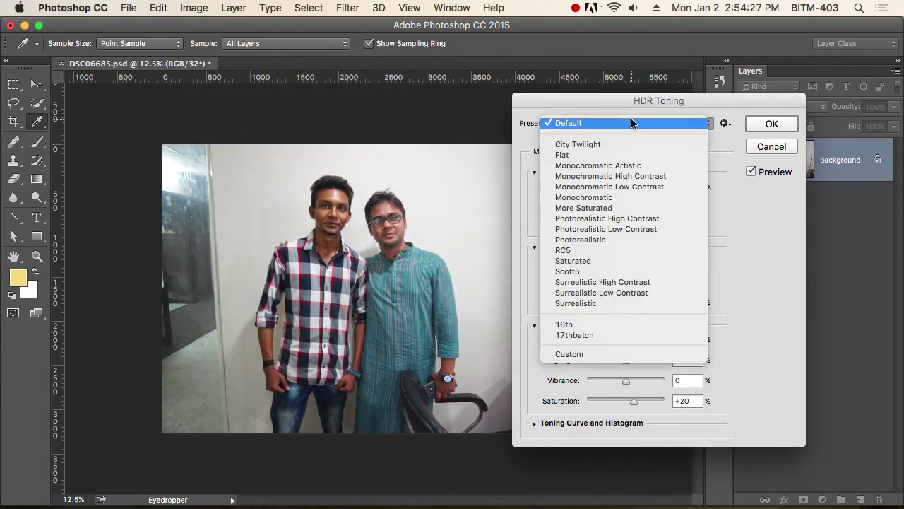
{"action": "left_click", "coordinate": [599, 326]}
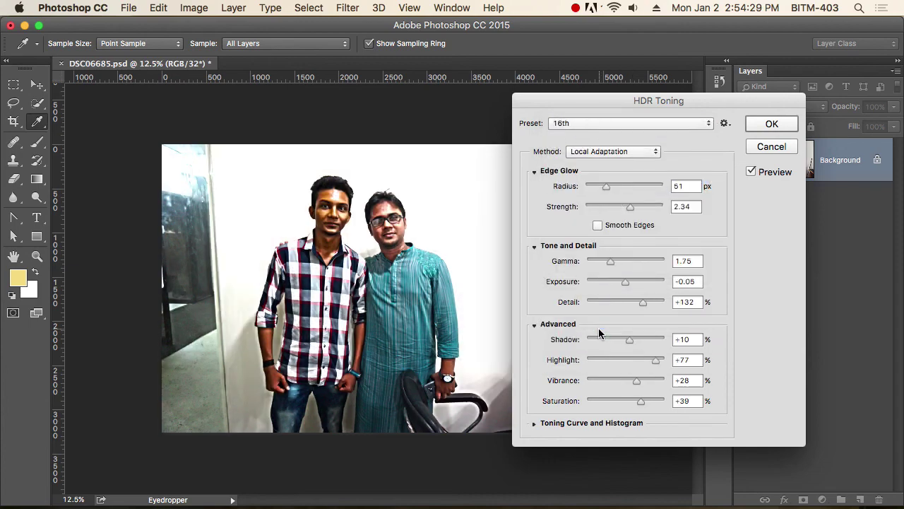
{"action": "left_click", "coordinate": [342, 245], "text": "super"}
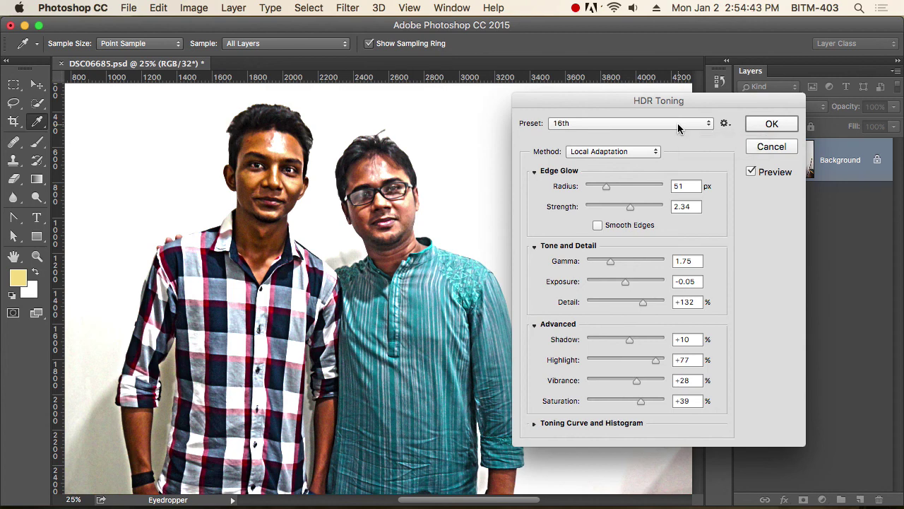
Try the 17thbatch, RC5 and Flat HDR Toning presets in turn.
{"action": "left_click", "coordinate": [679, 125]}
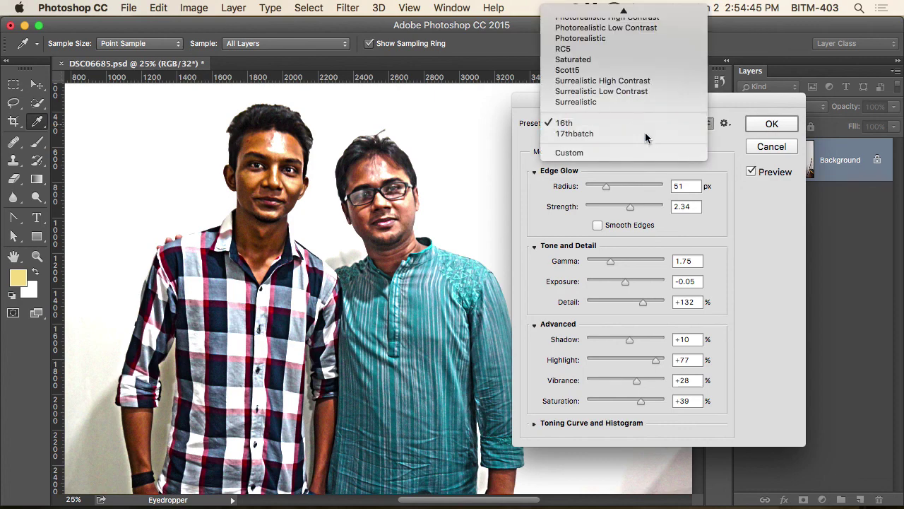
{"action": "left_click", "coordinate": [645, 132]}
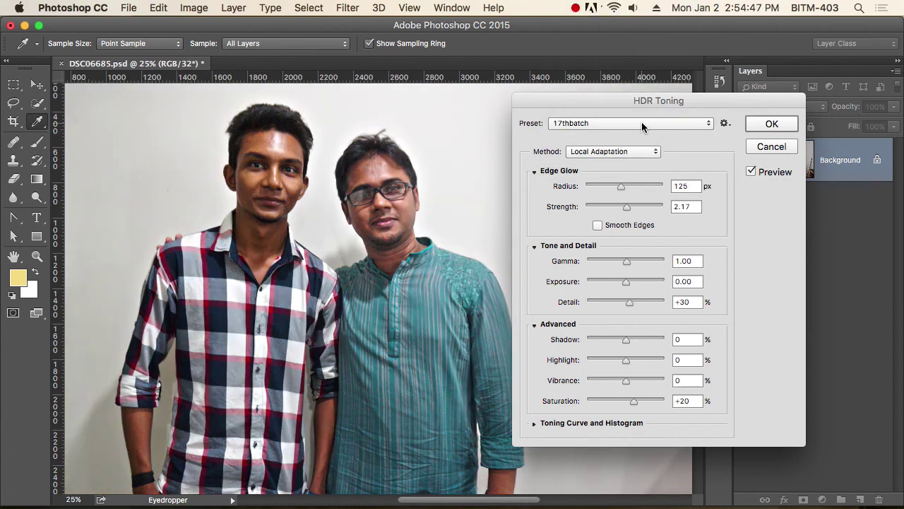
{"action": "left_click", "coordinate": [641, 122]}
{"action": "scroll", "coordinate": [645, 73], "scroll_direction": "up", "scroll_amount": 5}
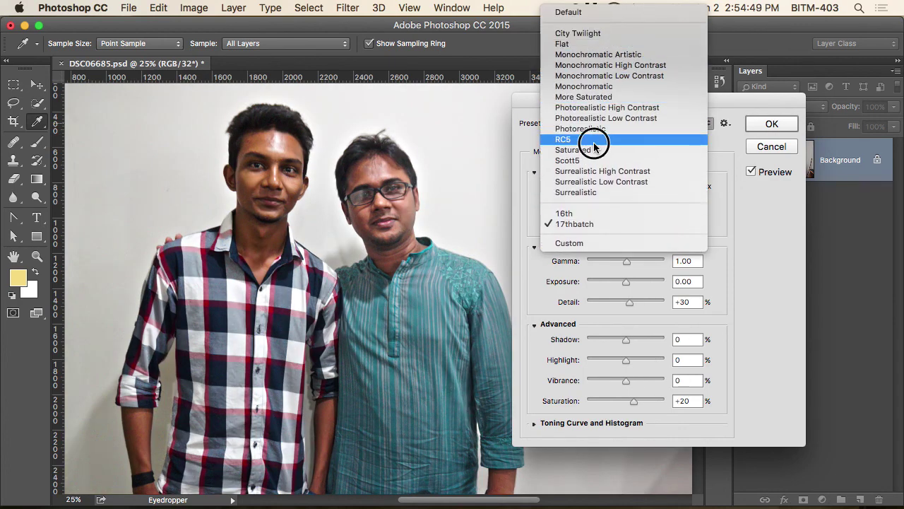
{"action": "left_click", "coordinate": [592, 137]}
{"action": "left_click", "coordinate": [620, 124]}
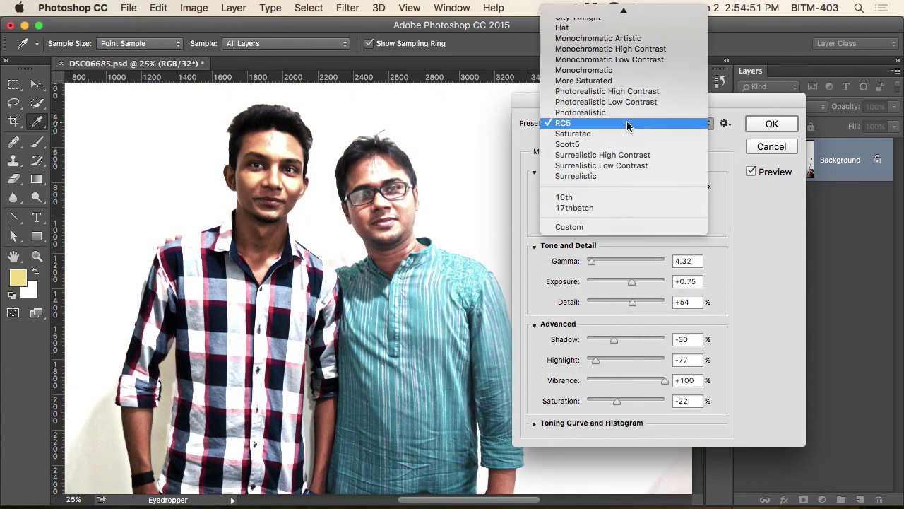
{"action": "left_click", "coordinate": [611, 45]}
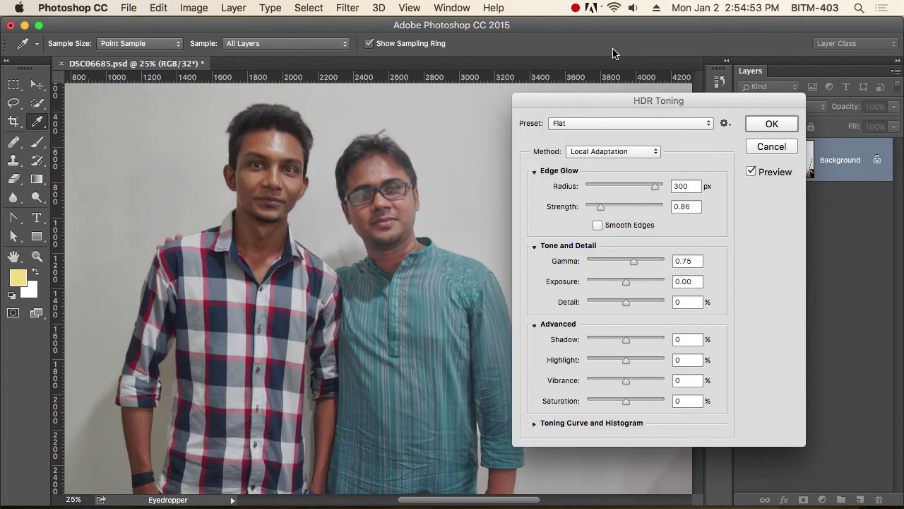
Check the preset options and Toning Curve, then cancel HDR Toning, keeping the original photo.
{"action": "left_click", "coordinate": [724, 124]}
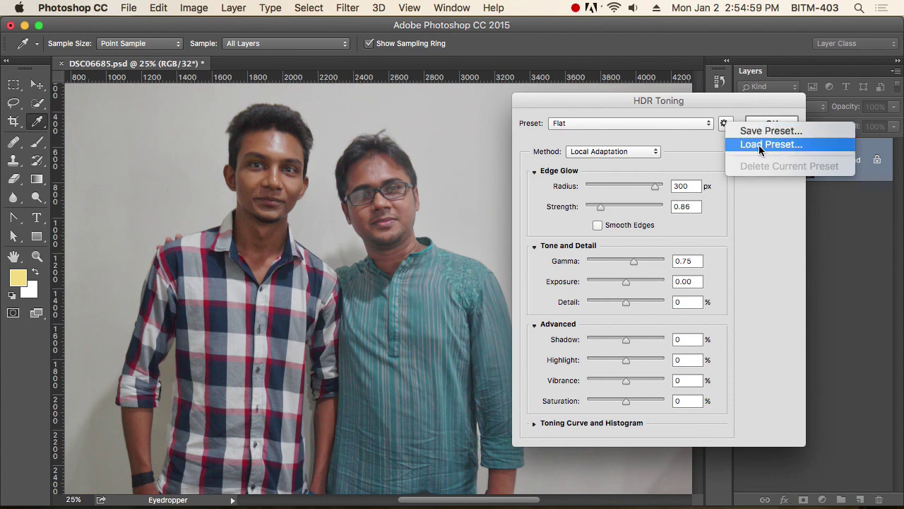
{"action": "left_click", "coordinate": [757, 236]}
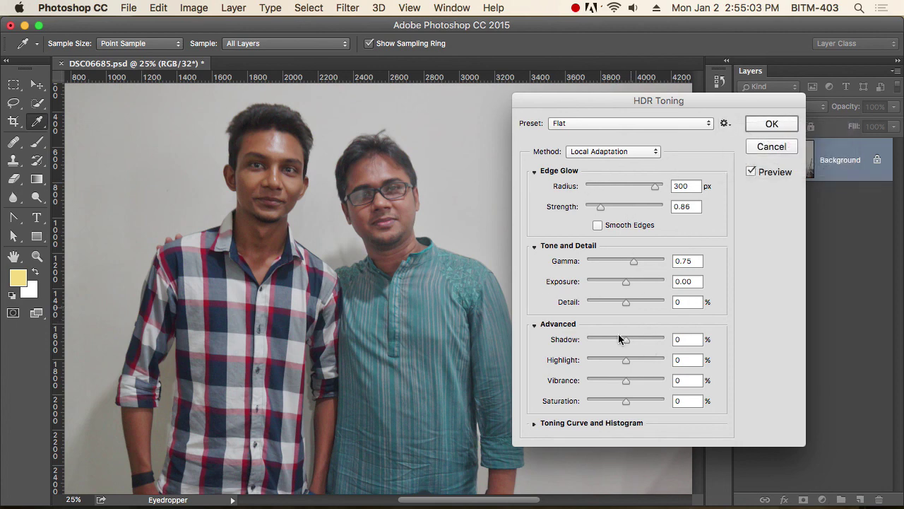
{"action": "left_click", "coordinate": [534, 423]}
{"action": "scroll", "coordinate": [619, 389], "scroll_direction": "down", "scroll_amount": 5}
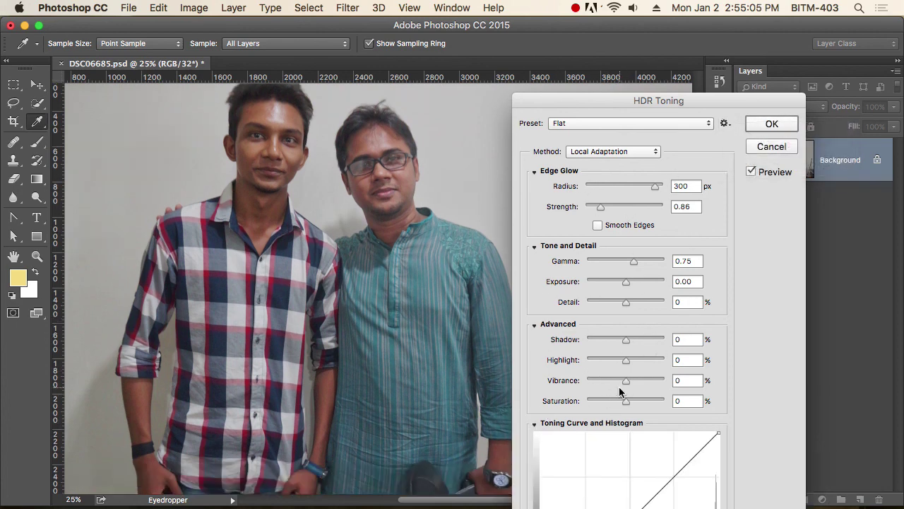
{"action": "scroll", "coordinate": [714, 468], "scroll_direction": "down", "scroll_amount": 3}
{"action": "left_click_drag", "start_coordinate": [706, 104], "coordinate": [711, 41]}
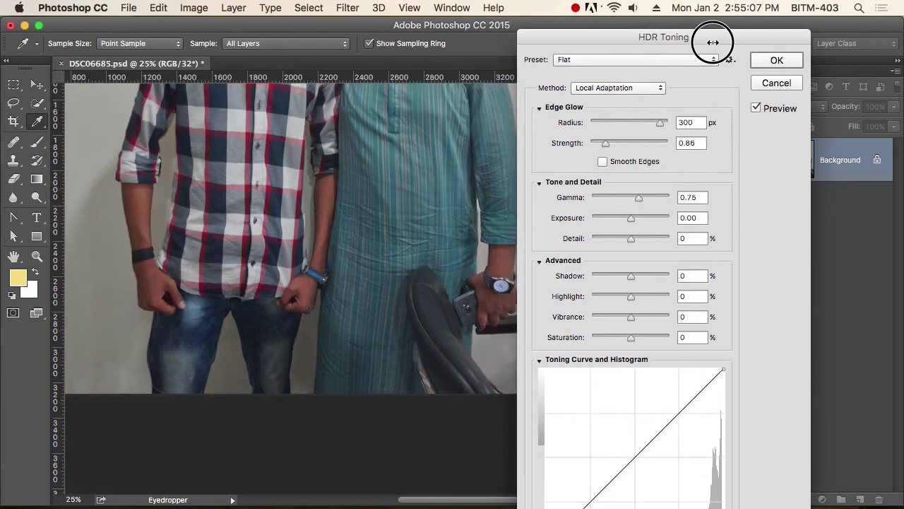
{"action": "left_click", "coordinate": [775, 83]}
{"action": "key", "text": "m"}
{"action": "scroll", "coordinate": [301, 241], "scroll_direction": "up", "scroll_amount": 5}
Quick-select the left man's hair, face and neck down to his shirt collar.
{"action": "scroll", "coordinate": [301, 242], "scroll_direction": "up", "scroll_amount": 5}
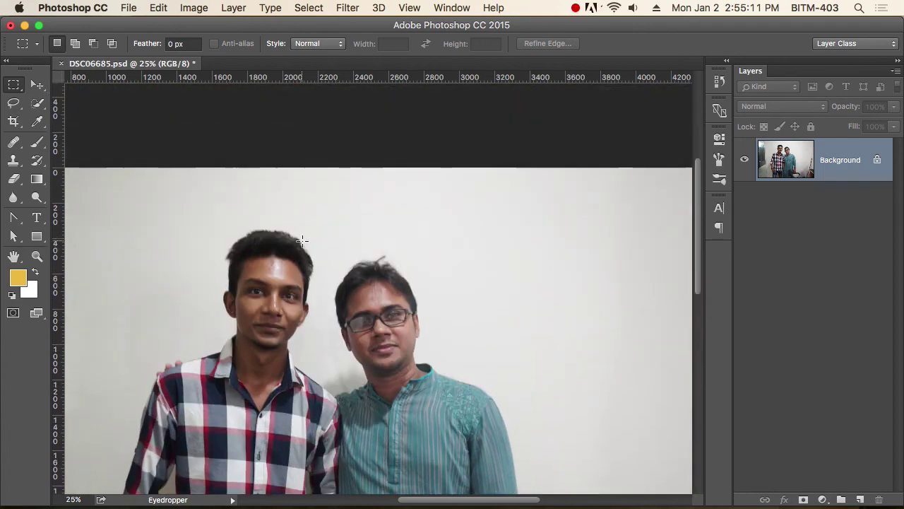
{"action": "scroll", "coordinate": [311, 240], "scroll_direction": "down", "scroll_amount": 3}
{"action": "scroll", "coordinate": [317, 239], "scroll_direction": "down", "scroll_amount": 2}
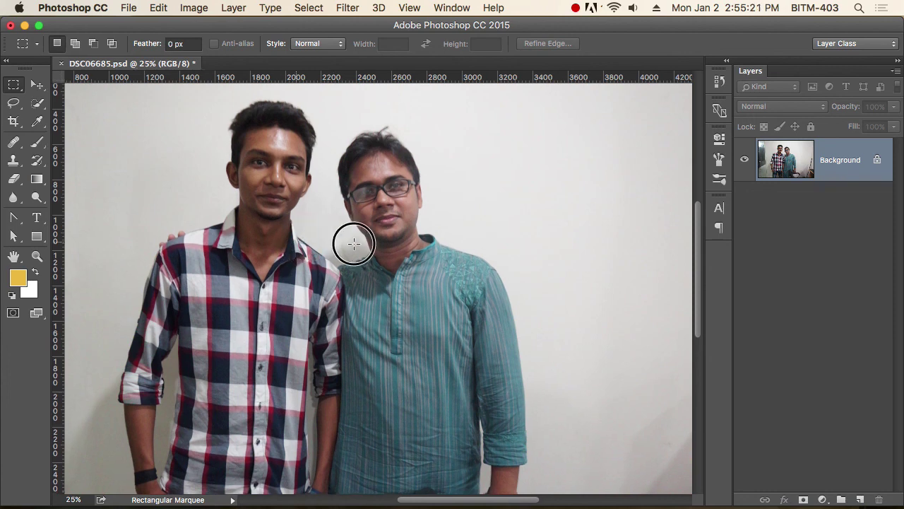
{"action": "left_click_drag", "start_coordinate": [354, 242], "coordinate": [414, 252]}
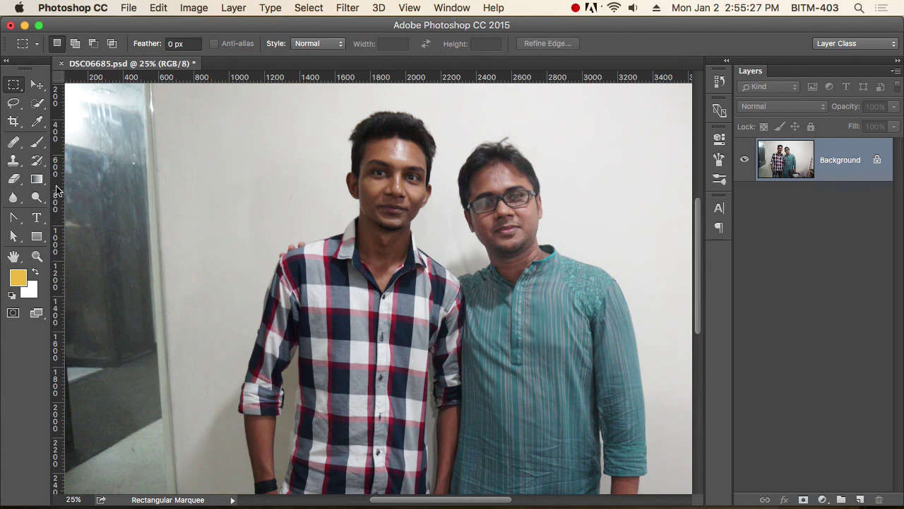
{"action": "left_click", "coordinate": [36, 103]}
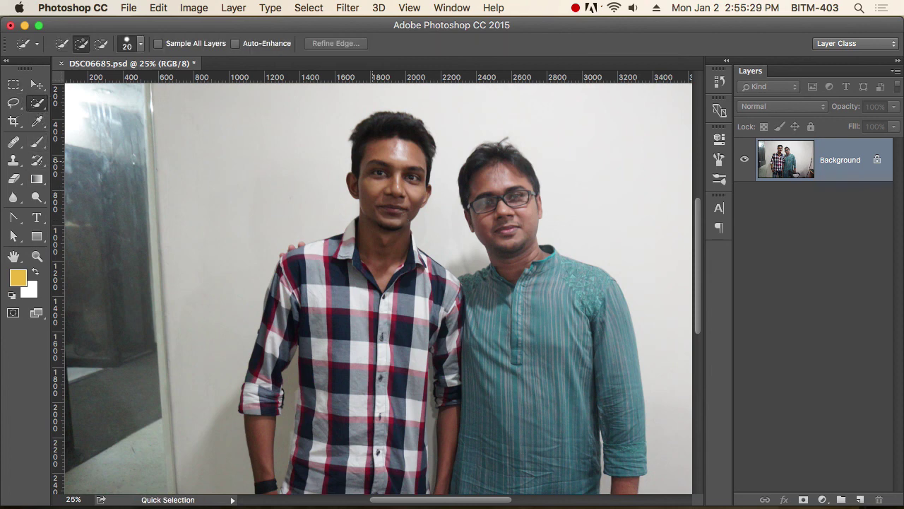
{"action": "left_click_drag", "start_coordinate": [390, 134], "coordinate": [385, 272]}
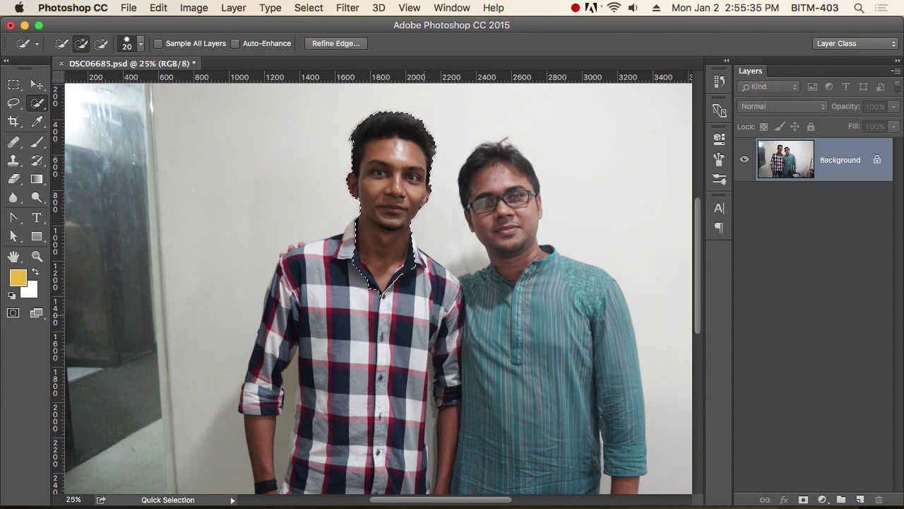
{"action": "key", "text": "m"}
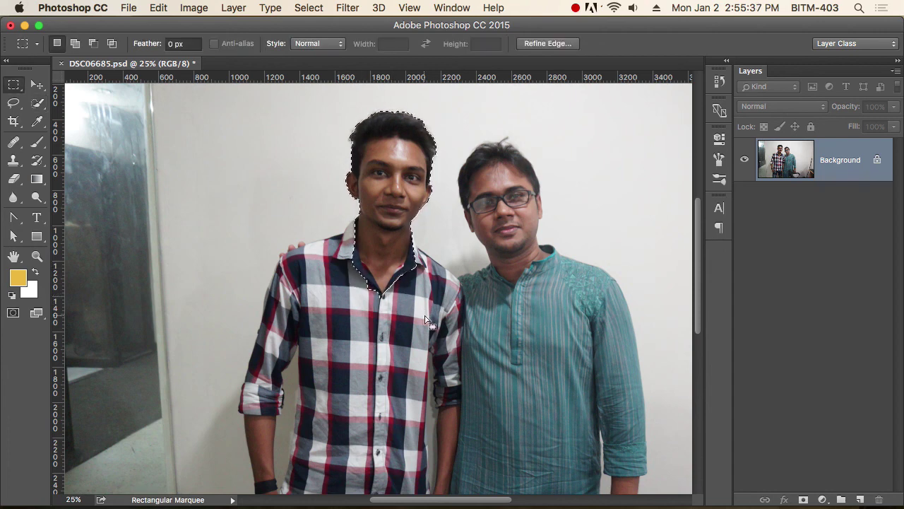
Desaturate the photo except the selected face, then zoom out to 12.5% to view it whole.
{"action": "left_click", "coordinate": [201, 8]}
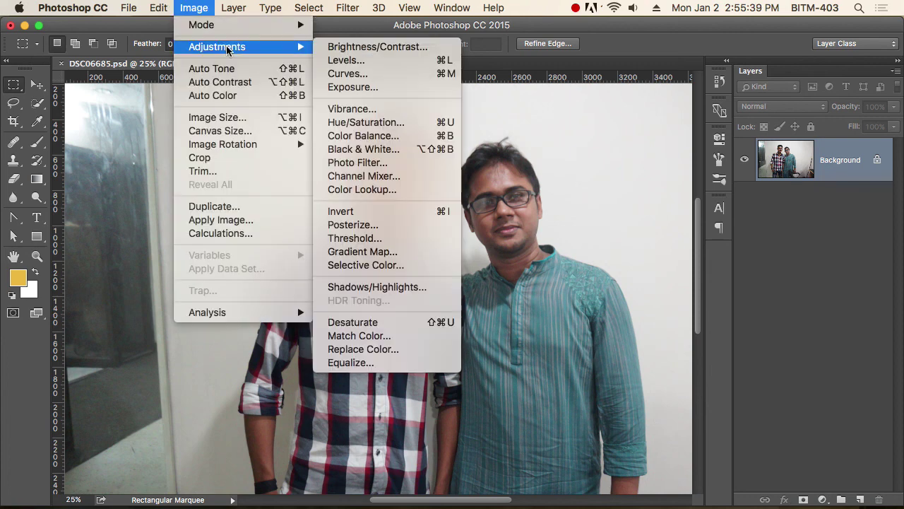
{"action": "mouse_move", "coordinate": [217, 47]}
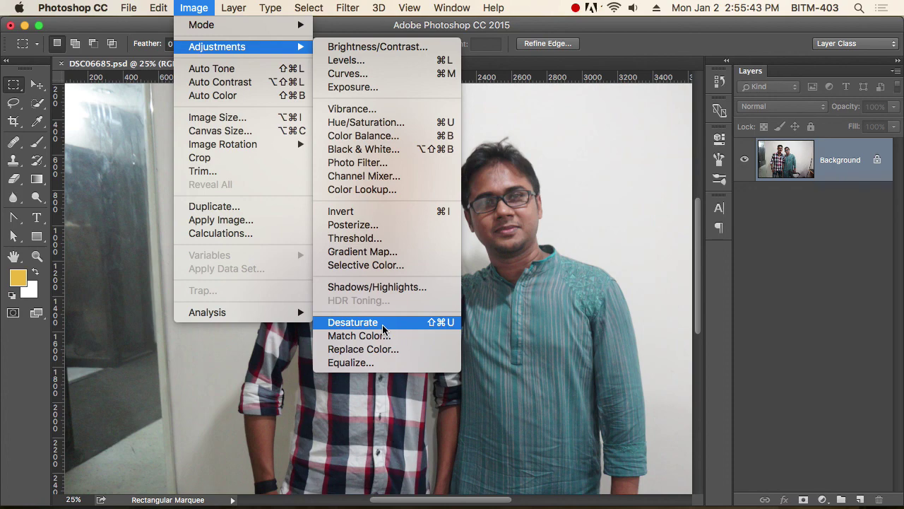
{"action": "left_click", "coordinate": [382, 325]}
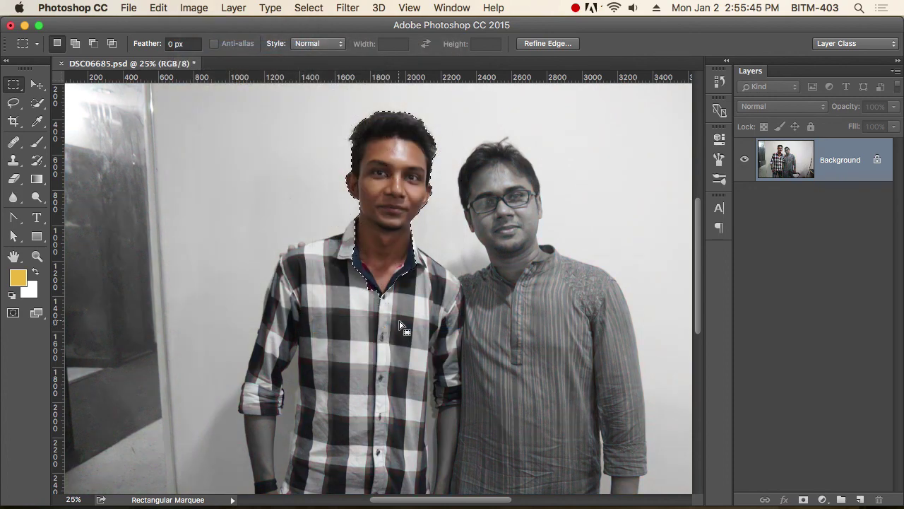
{"action": "left_click", "coordinate": [440, 307], "text": "alt+super"}
{"action": "left_click", "coordinate": [439, 307], "text": "alt+super"}
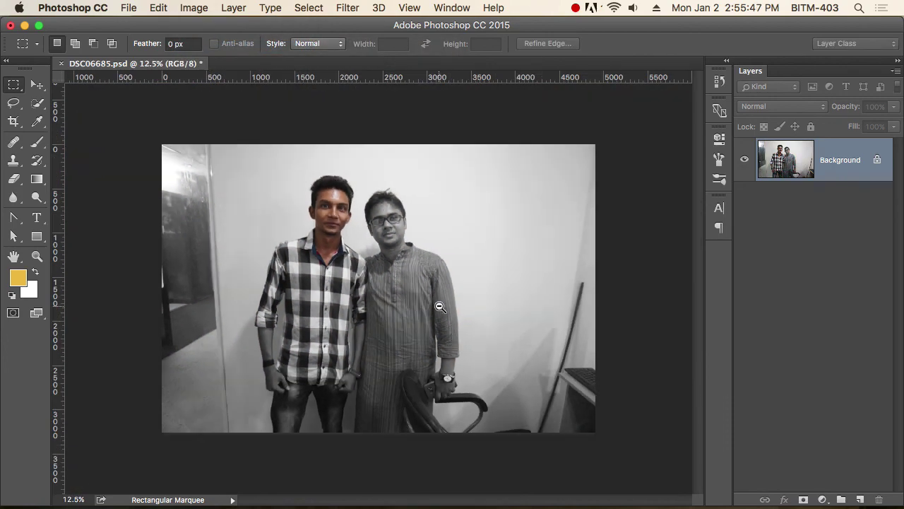